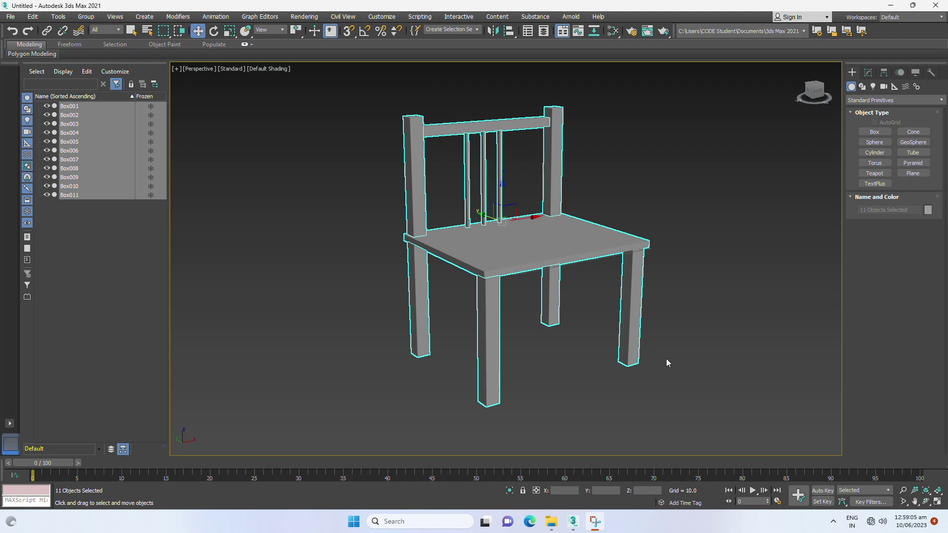
Box-select all eleven chair boxes and group them under the name 'chair'
click(665, 358)
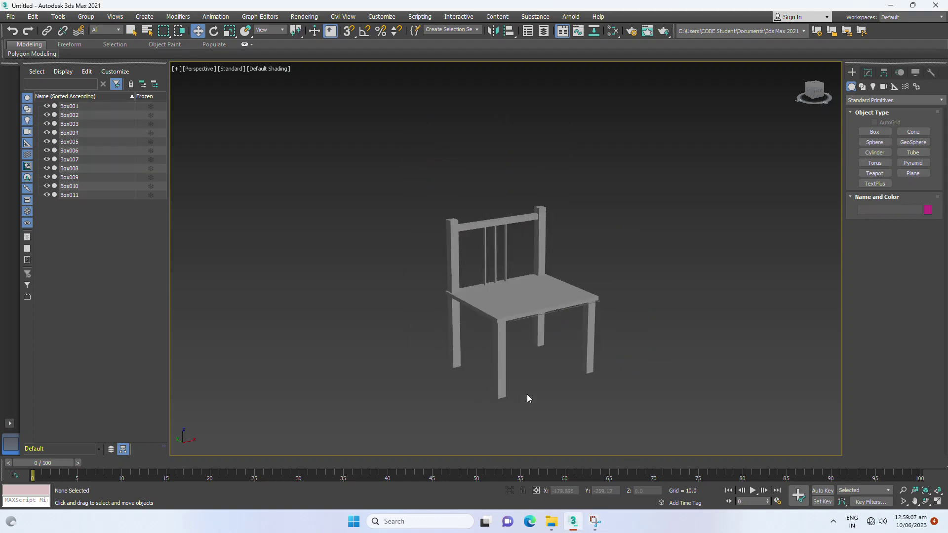
middle_drag(526, 394, 518, 389)
drag(737, 438, 738, 439)
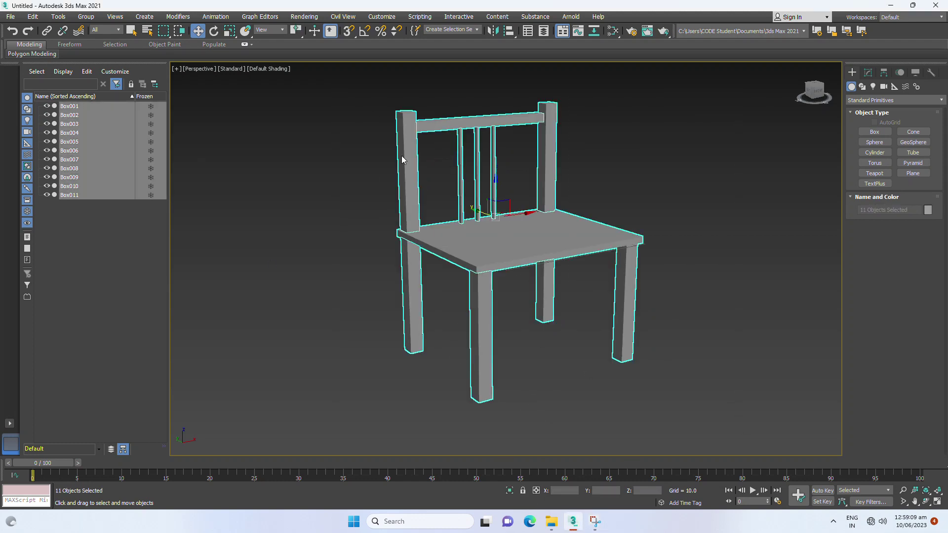
scroll(517, 237, down, 2)
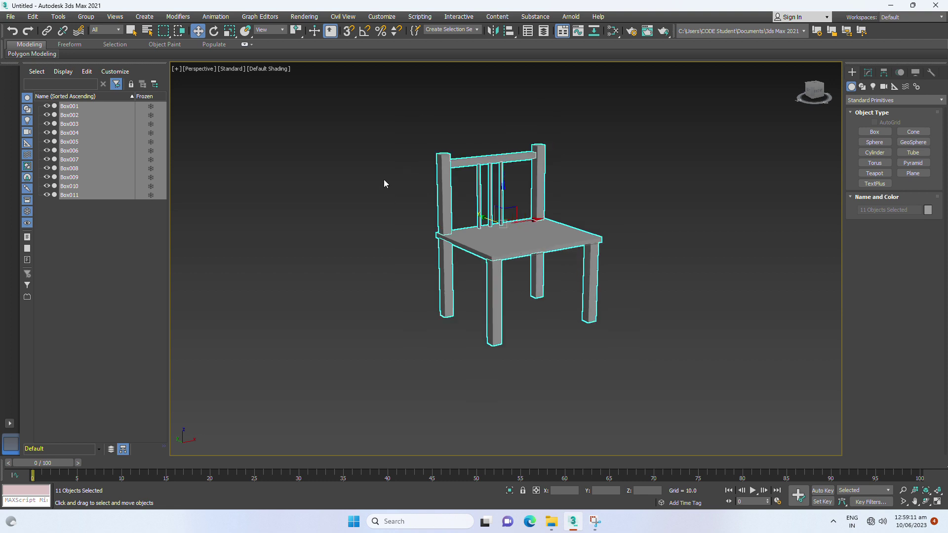
click(358, 121)
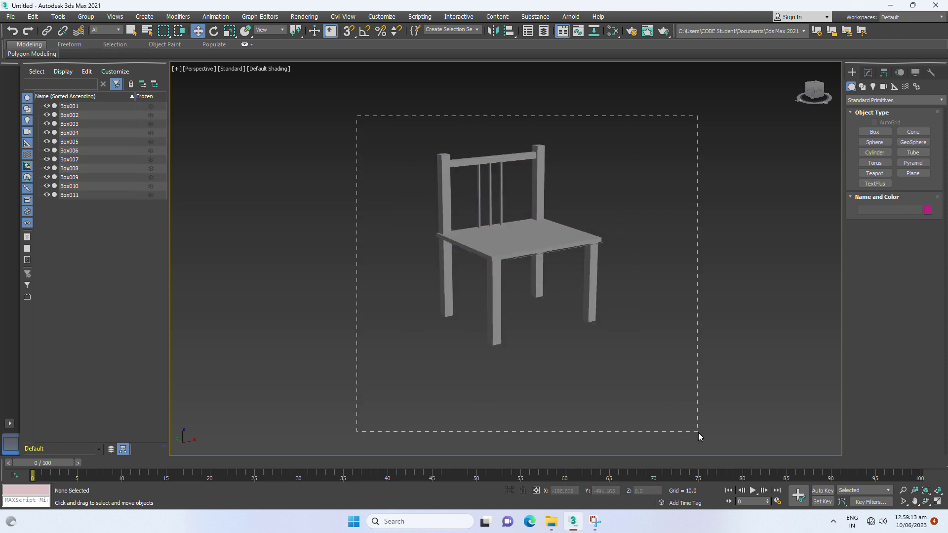
drag(698, 433, 696, 420)
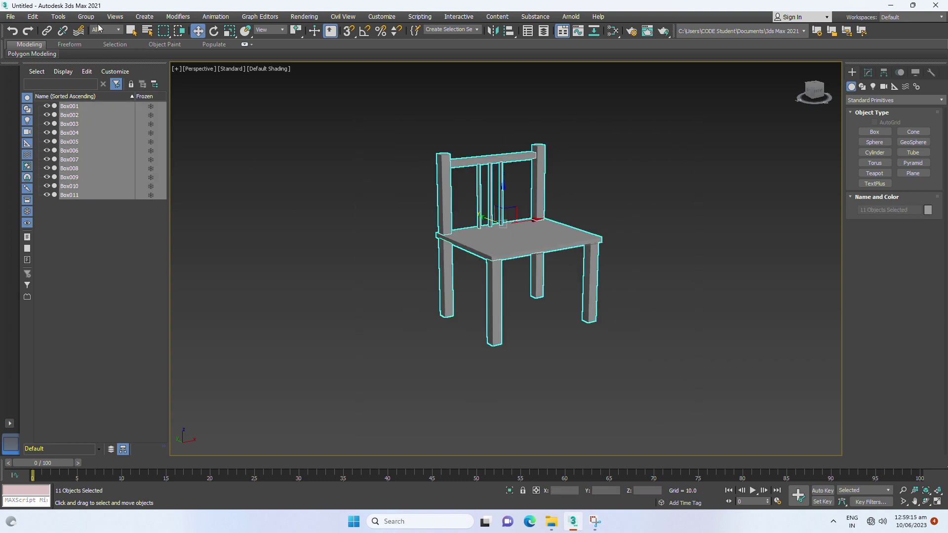
click(86, 17)
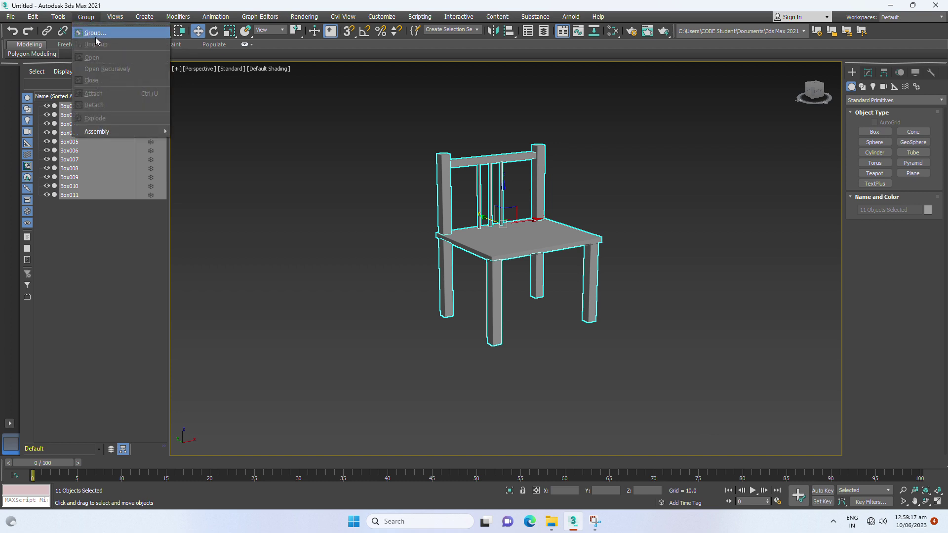
click(95, 34)
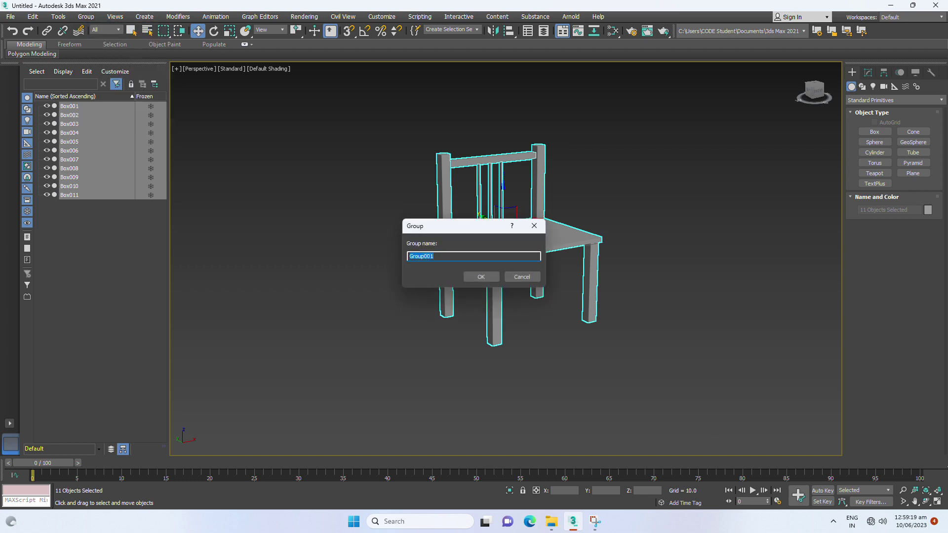
text(chair)
click(480, 277)
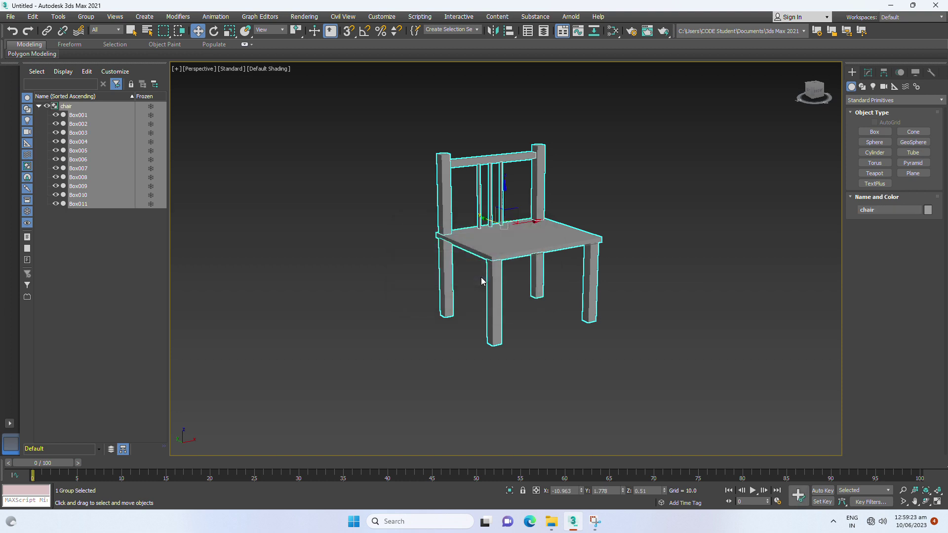
click(685, 325)
Move the chair group down and to the right, then reselect it
click(581, 271)
drag(587, 274, 595, 322)
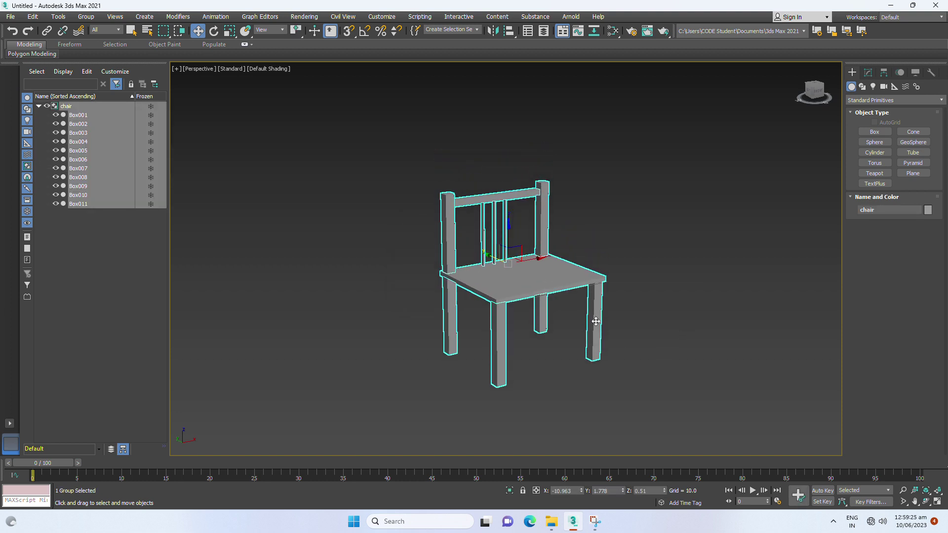
middle_drag(522, 325, 416, 301)
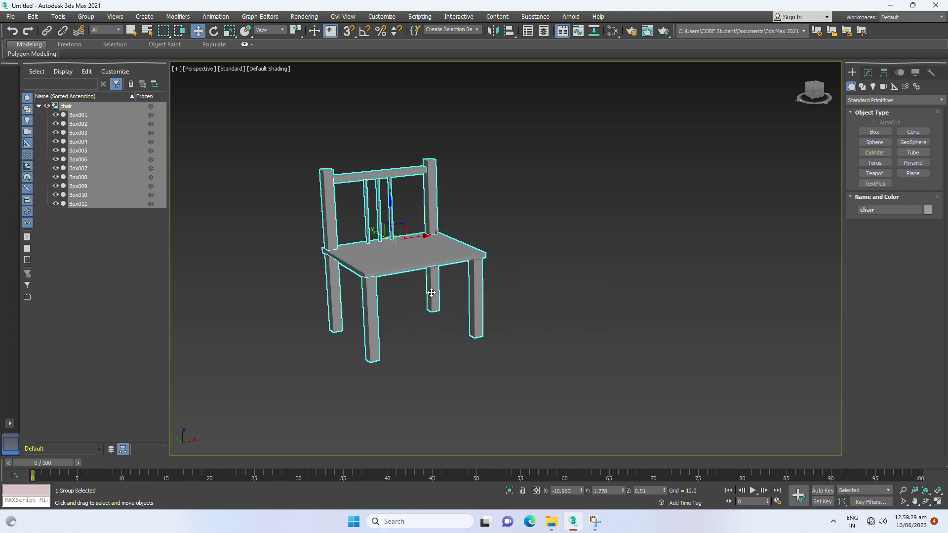
click(630, 261)
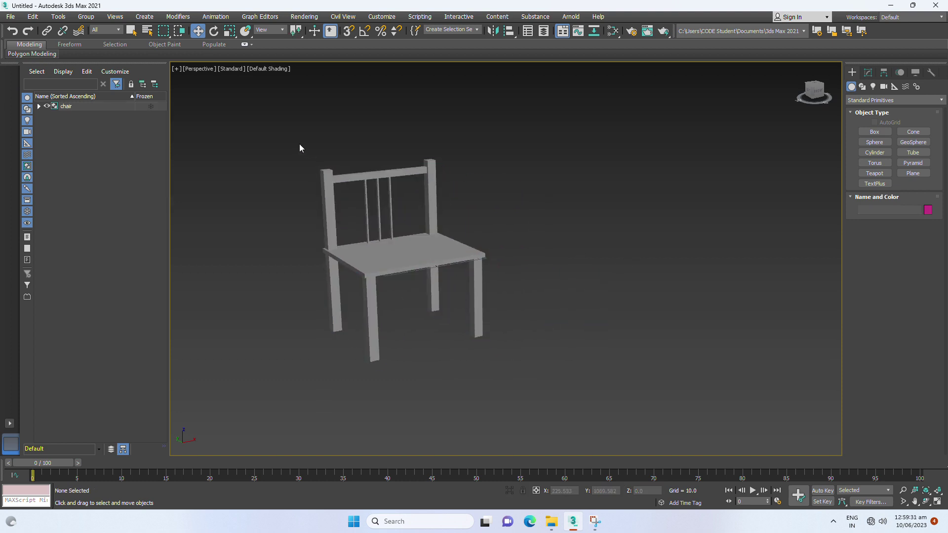
drag(301, 144, 455, 311)
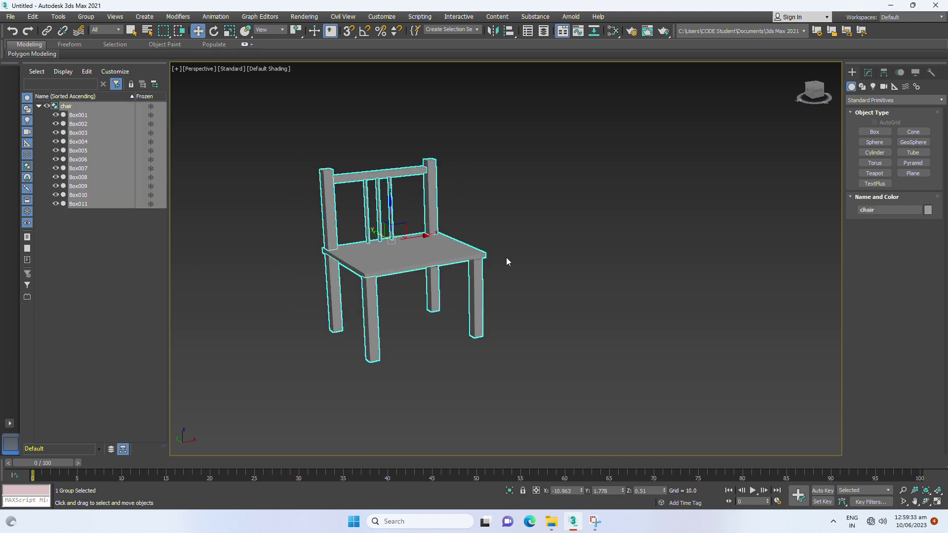
In Top view, Shift-drag a copy 'chair 001' to the right and restore four viewports
key(t)
scroll(515, 267, down, 5)
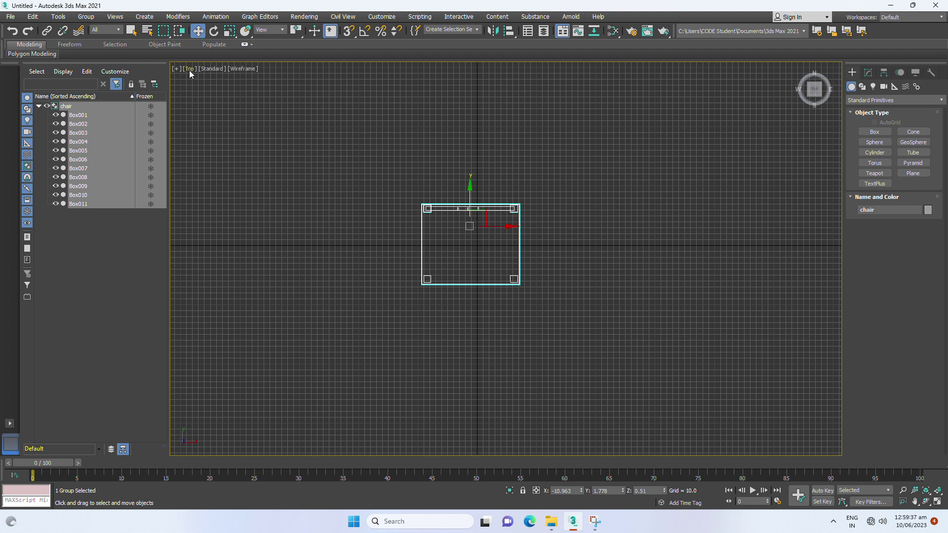
middle_drag(493, 252, 434, 199)
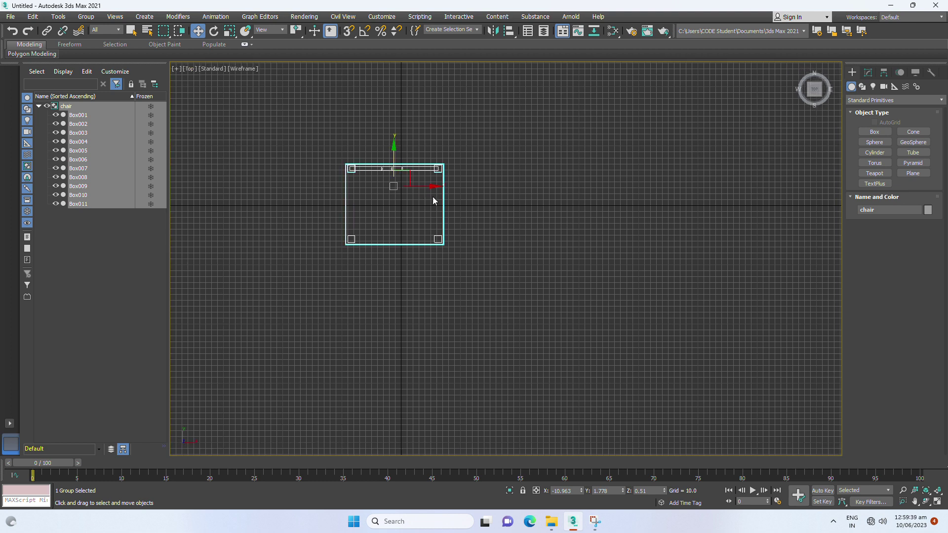
mouse_move(430, 190)
mouse_down()
mouse_move(579, 197)
mouse_move(589, 216)
mouse_up()
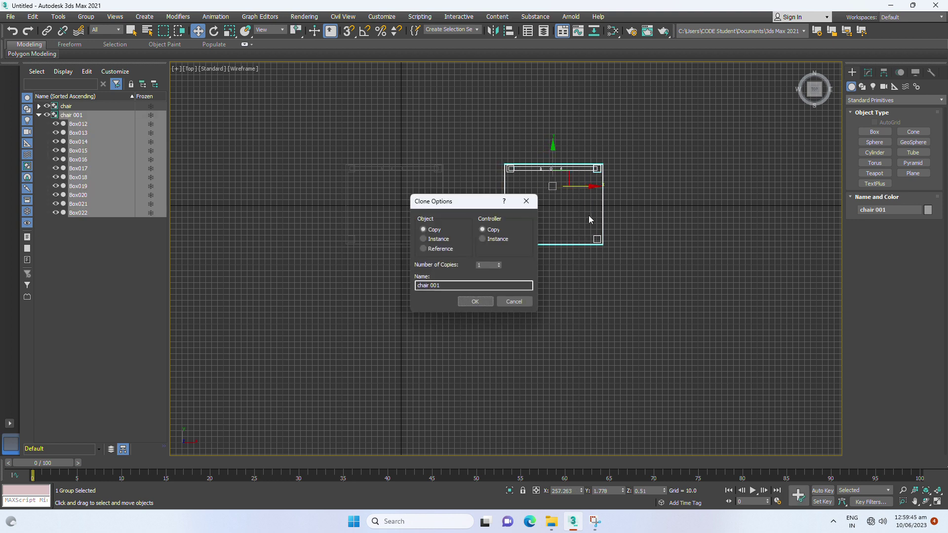
click(490, 298)
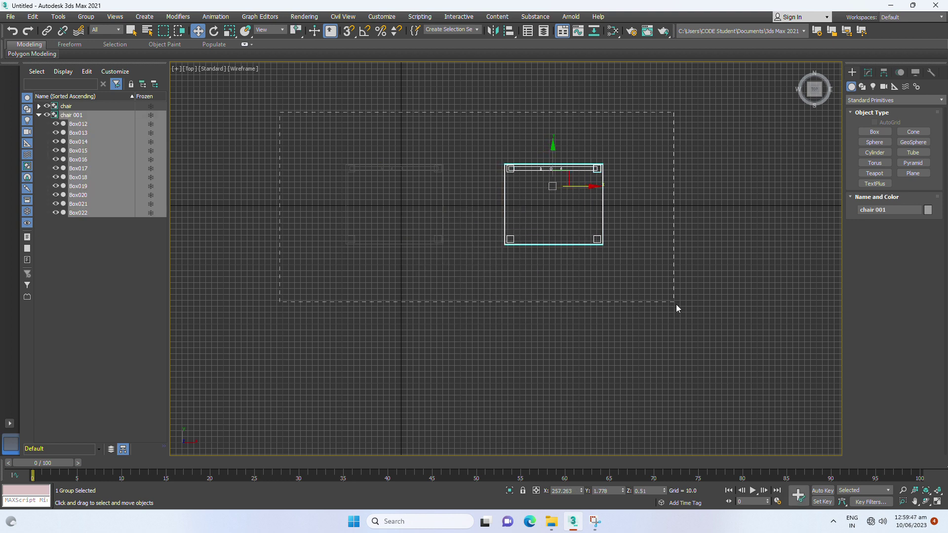
drag(676, 308, 683, 323)
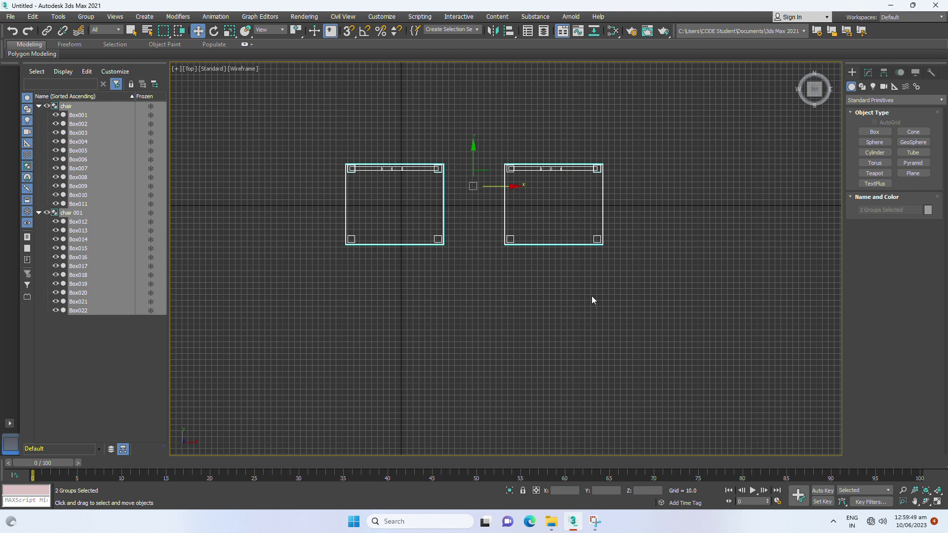
key(alt+w)
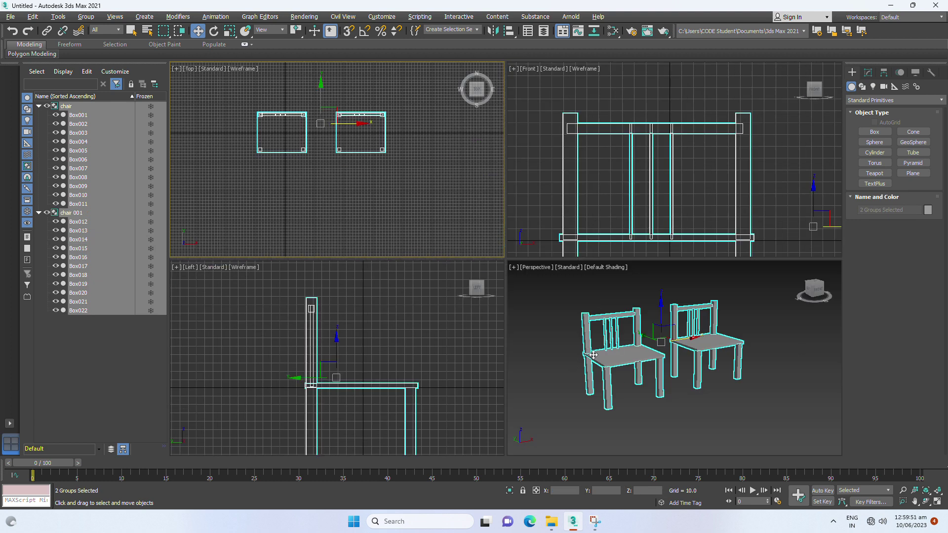
Shift-drag both chairs downward in Top view to create chair 002 and chair 003
click(770, 335)
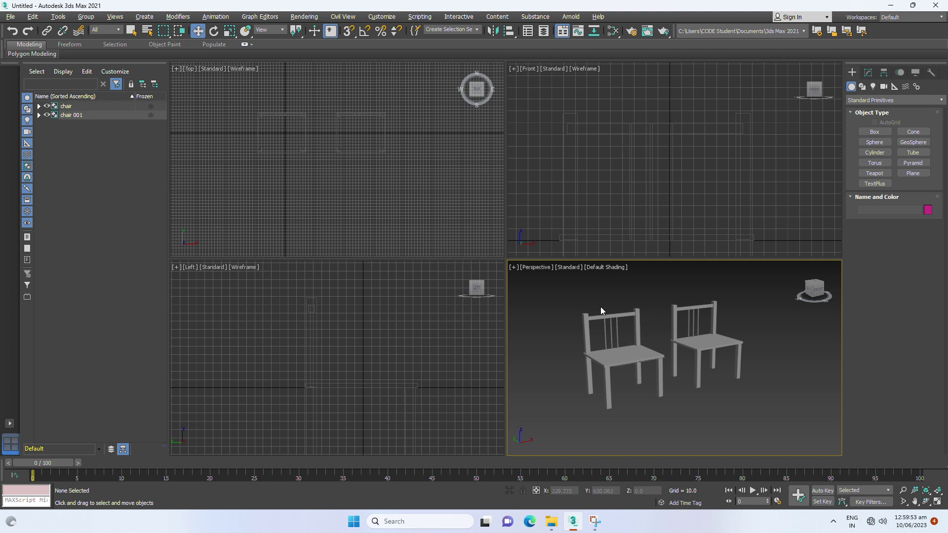
key(ctrl+a)
click(378, 175)
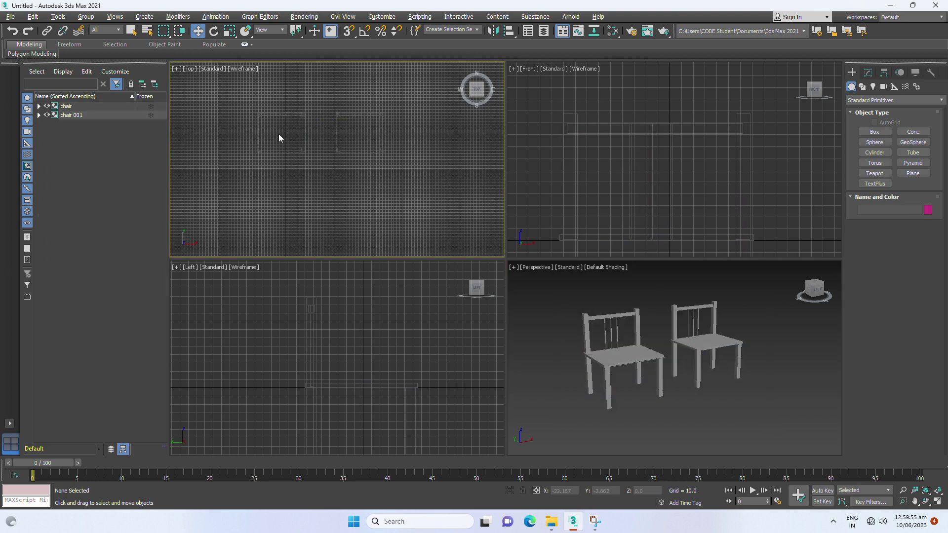
drag(204, 89, 436, 214)
scroll(366, 175, down, 3)
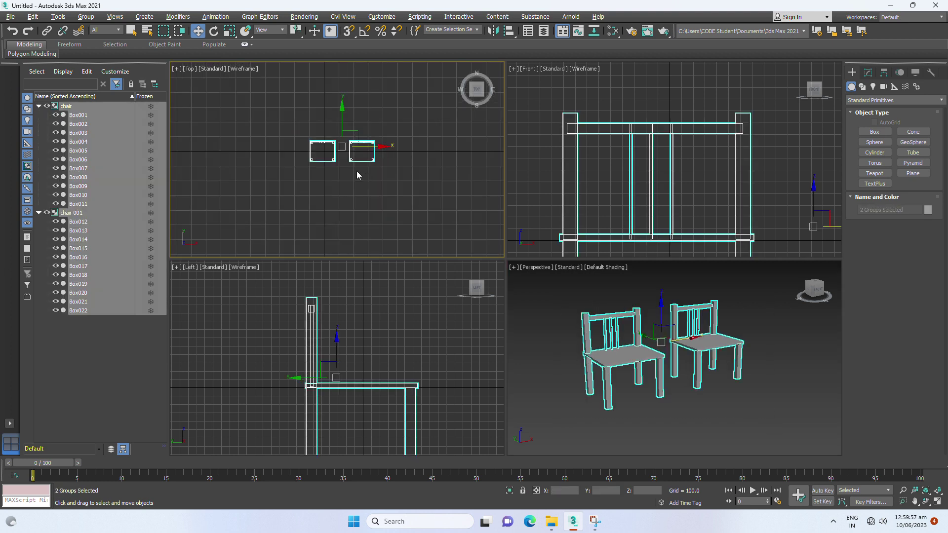
scroll(345, 137, down, 1)
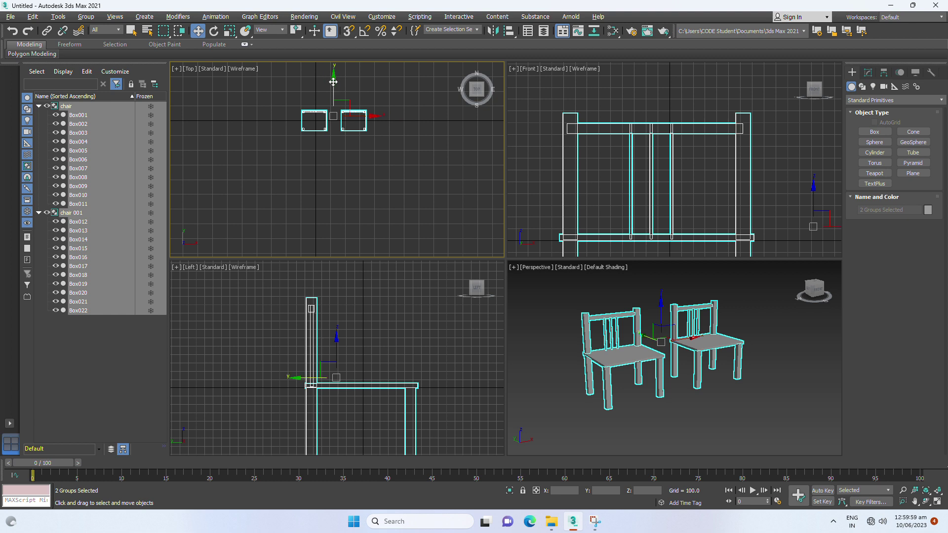
shift+drag(333, 81, 335, 140)
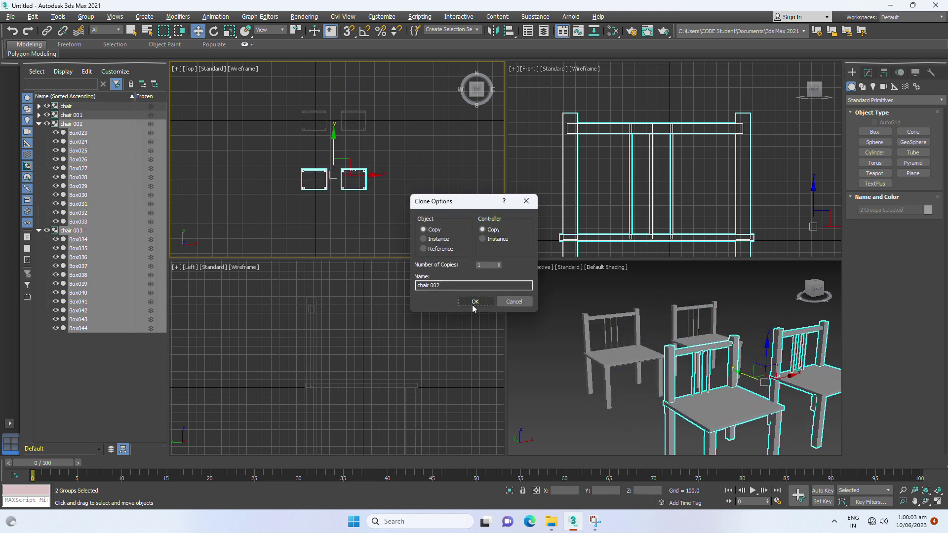
click(475, 304)
click(623, 417)
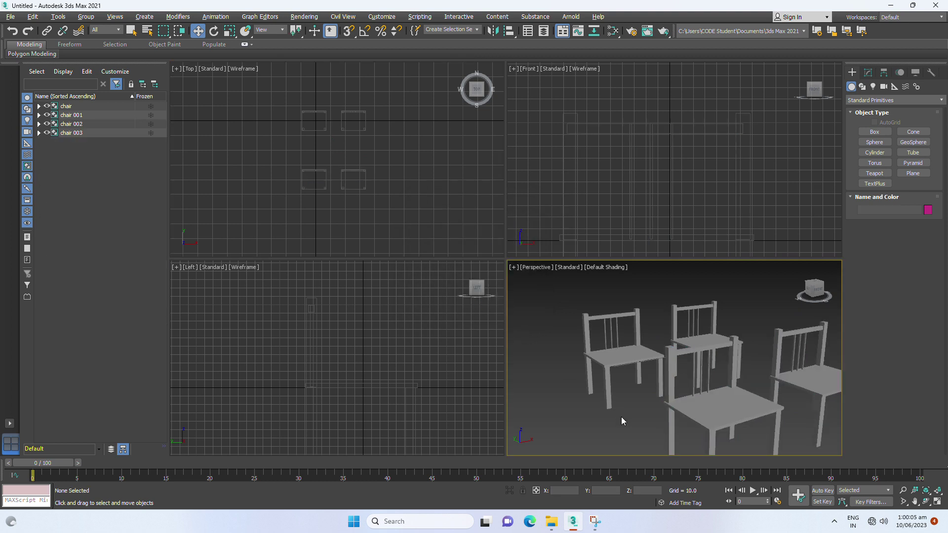
key(alt+w)
scroll(612, 414, down, 1)
Orbit the Perspective view, select chair 003 alone, and switch to Rotate
scroll(474, 333, down, 4)
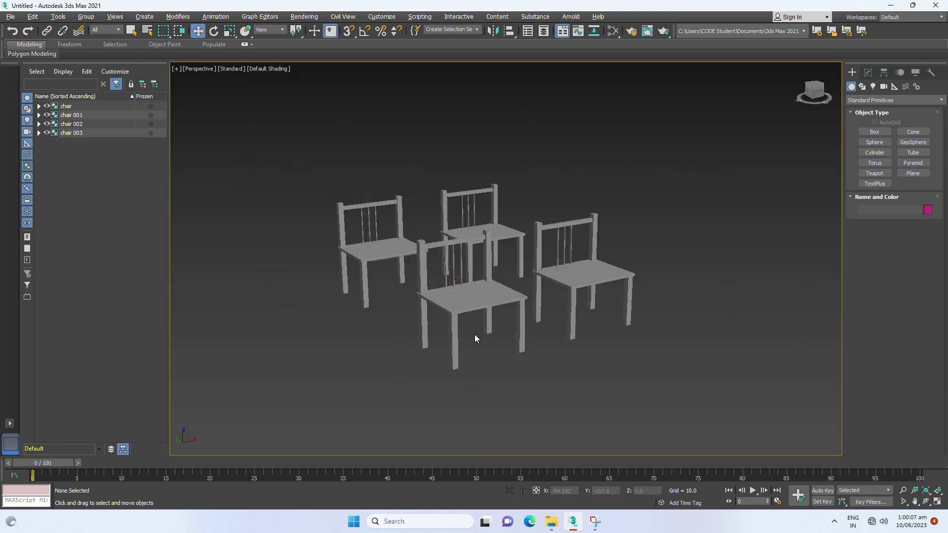
mouse_move(475, 333)
alt+middle_down()
mouse_move(499, 367)
mouse_move(570, 321)
alt+middle_up()
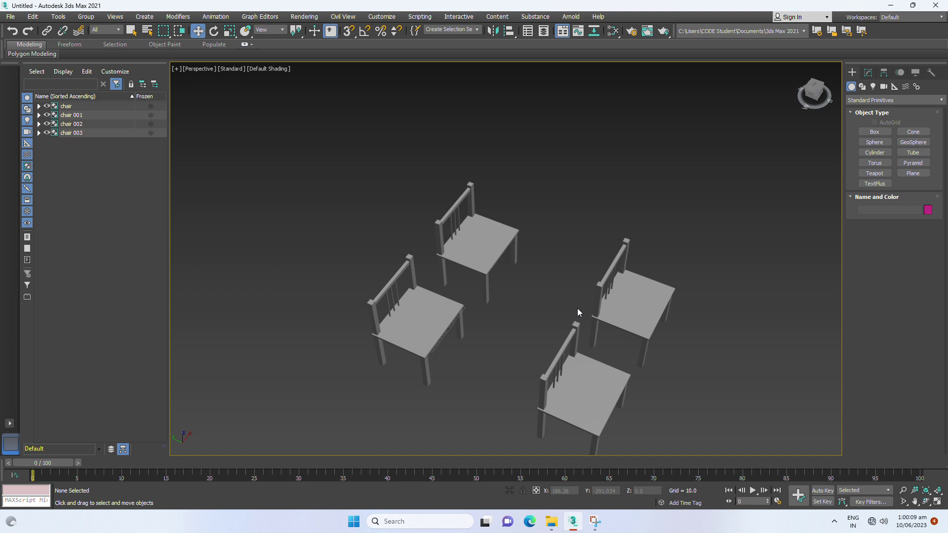
key(ctrl+a)
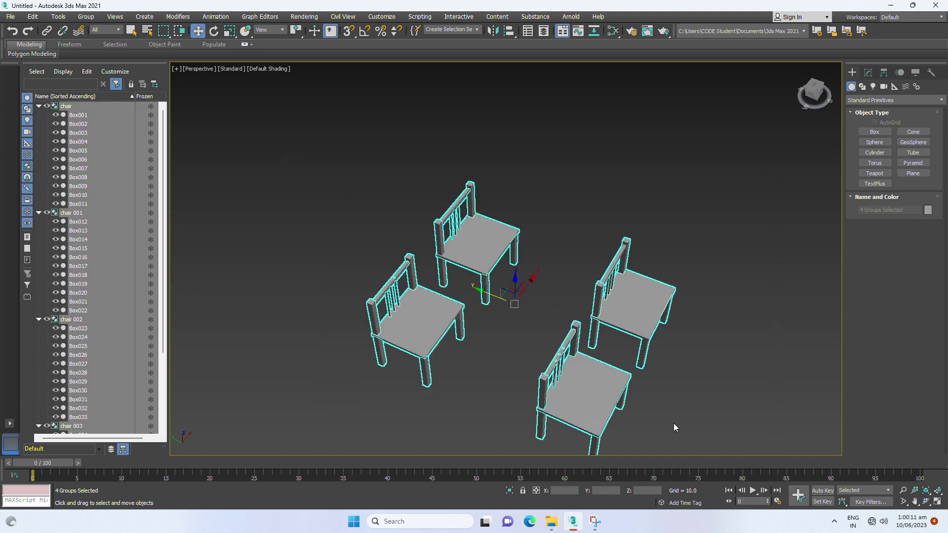
mouse_move(673, 423)
alt+middle_down()
mouse_move(609, 364)
mouse_move(556, 346)
mouse_move(567, 321)
alt+middle_up()
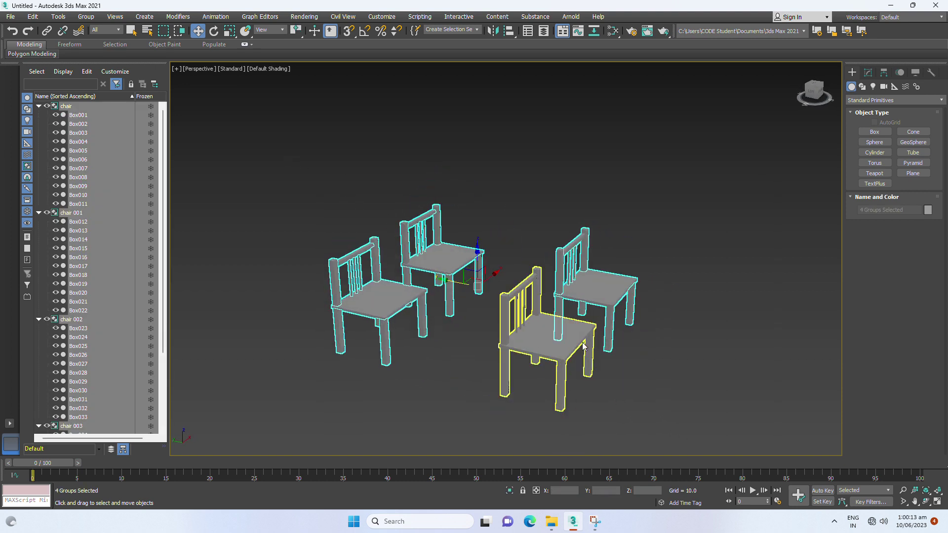
click(593, 276)
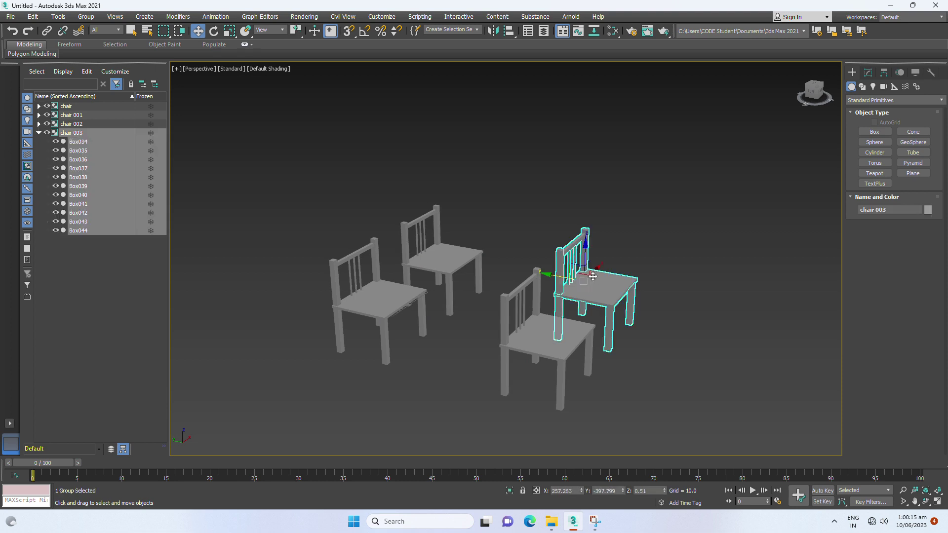
key(e)
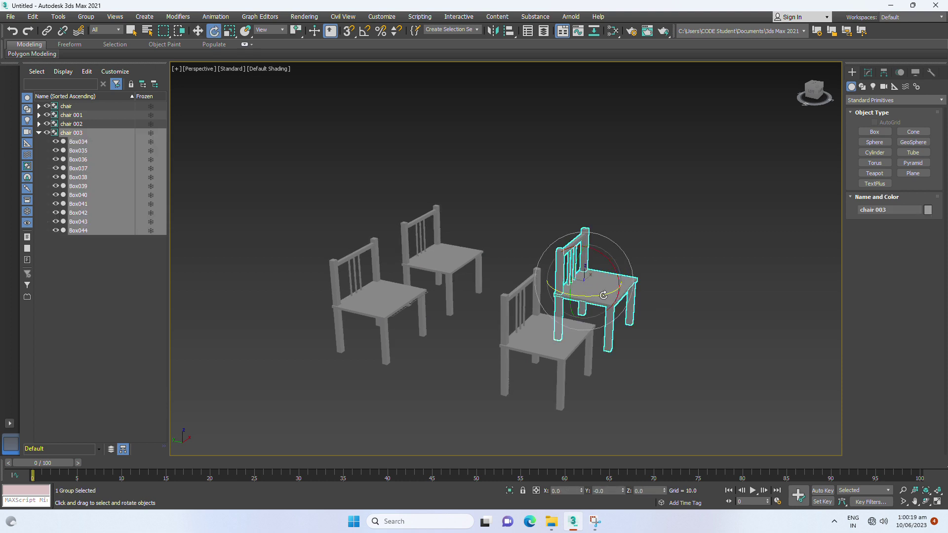
Rotate chair 003 to 180° about the Z axis
mouse_move(603, 295)
mouse_down()
mouse_move(782, 273)
mouse_move(719, 289)
mouse_move(746, 289)
mouse_move(682, 437)
mouse_move(649, 399)
mouse_move(598, 395)
mouse_move(681, 393)
mouse_up()
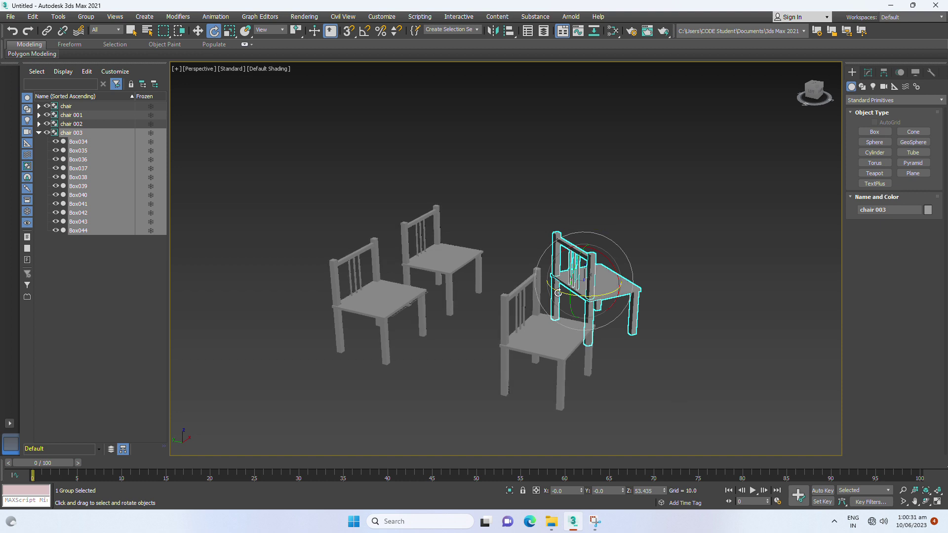
double_click(660, 491)
text(180)
key(Return)
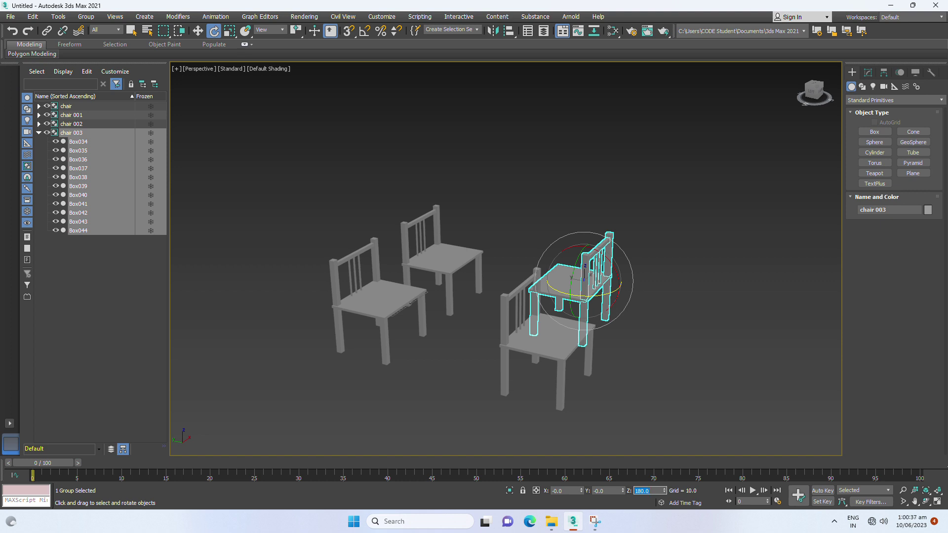
Rotate chair 002 to 180° about Z, then select all four chairs
click(703, 357)
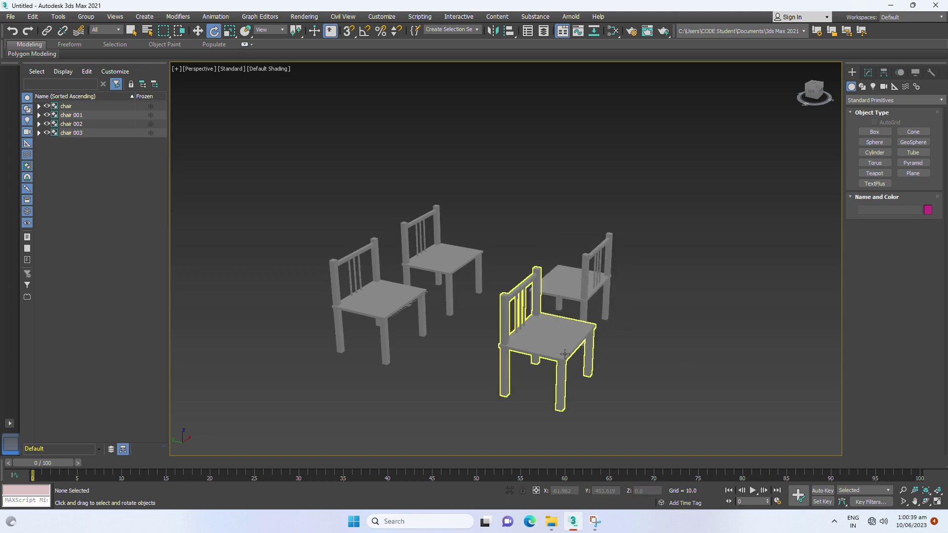
click(563, 354)
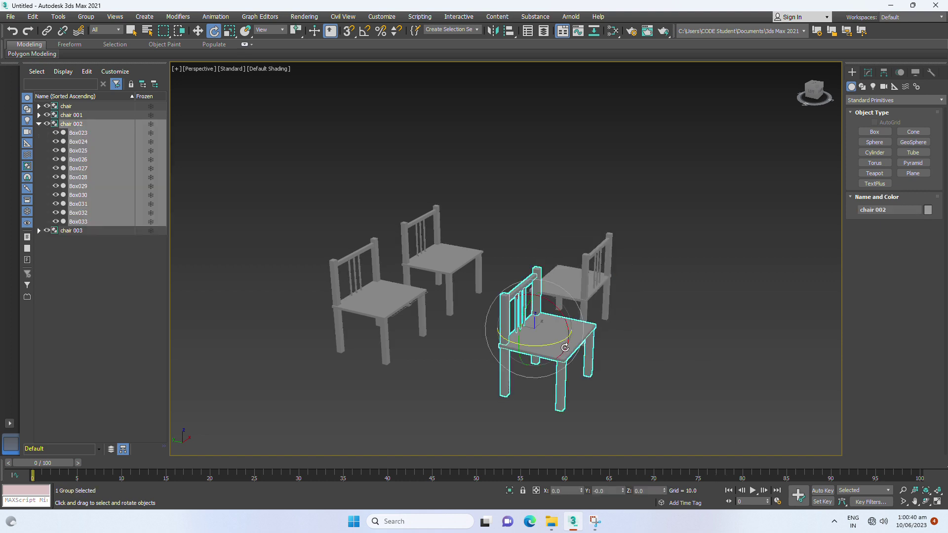
click(652, 490)
text(180)
key(Return)
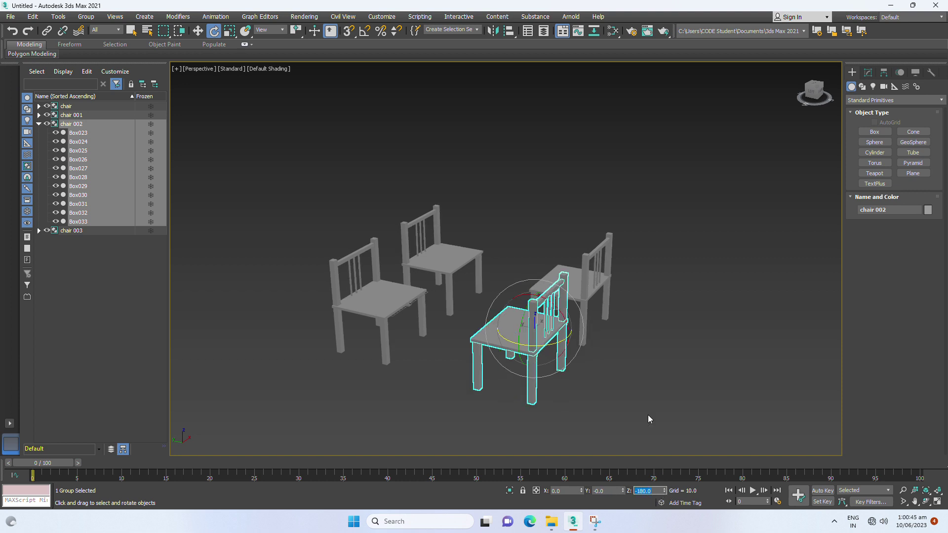
click(586, 371)
mouse_move(586, 371)
alt+middle_down()
mouse_move(585, 339)
mouse_move(567, 339)
alt+middle_up()
key(ctrl+a)
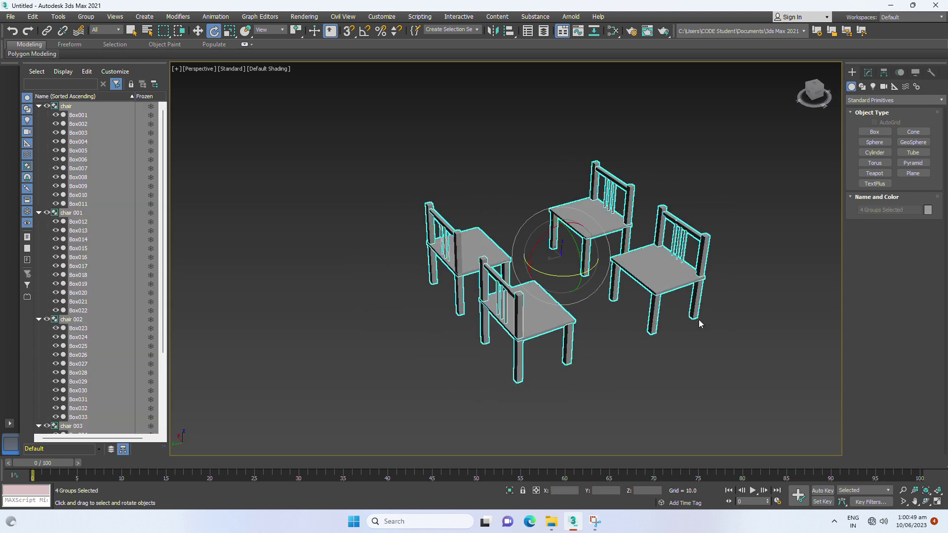
Move chair 002 and chair 003 together to widen the gap between the facing pairs
click(628, 393)
mouse_move(628, 393)
alt+middle_down()
mouse_move(535, 380)
mouse_move(594, 387)
alt+middle_up()
drag(528, 131, 722, 409)
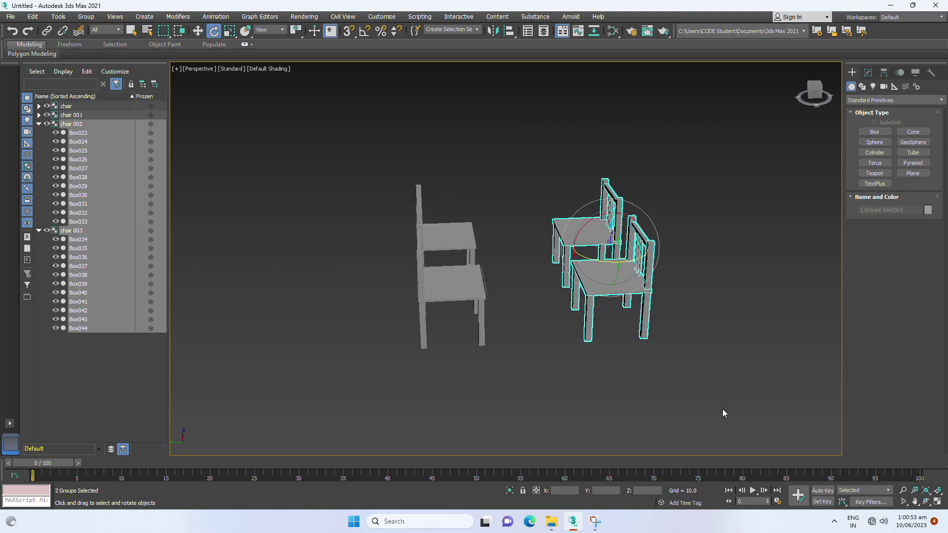
key(w)
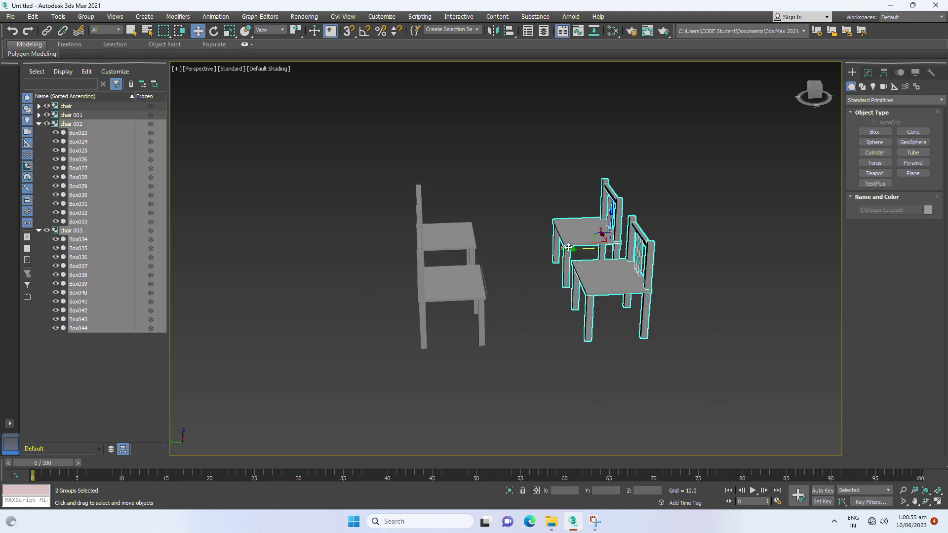
mouse_move(569, 249)
mouse_down()
mouse_move(631, 251)
mouse_move(557, 251)
mouse_move(644, 251)
mouse_up()
click(652, 232)
click(547, 290)
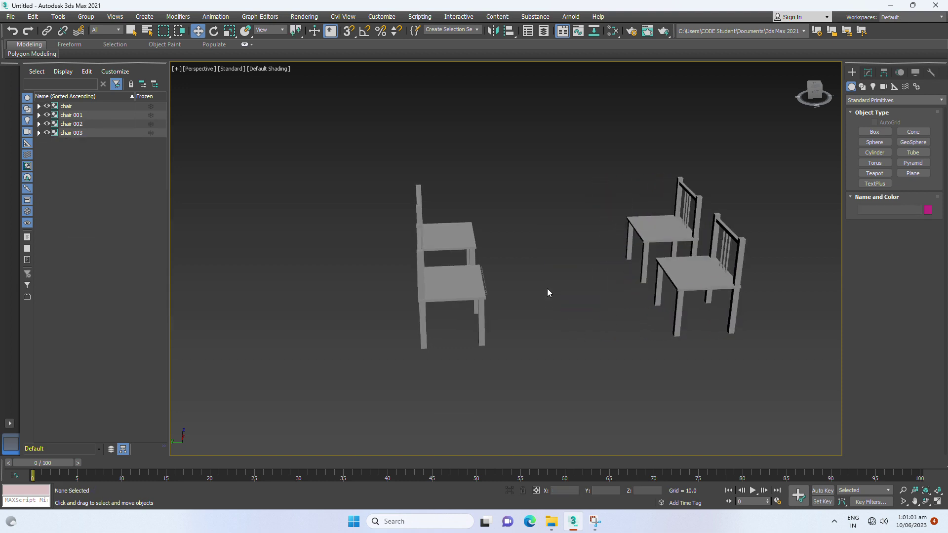
In Top view, frame the four chairs and draw Box045 spanning the gap between rows
key(t)
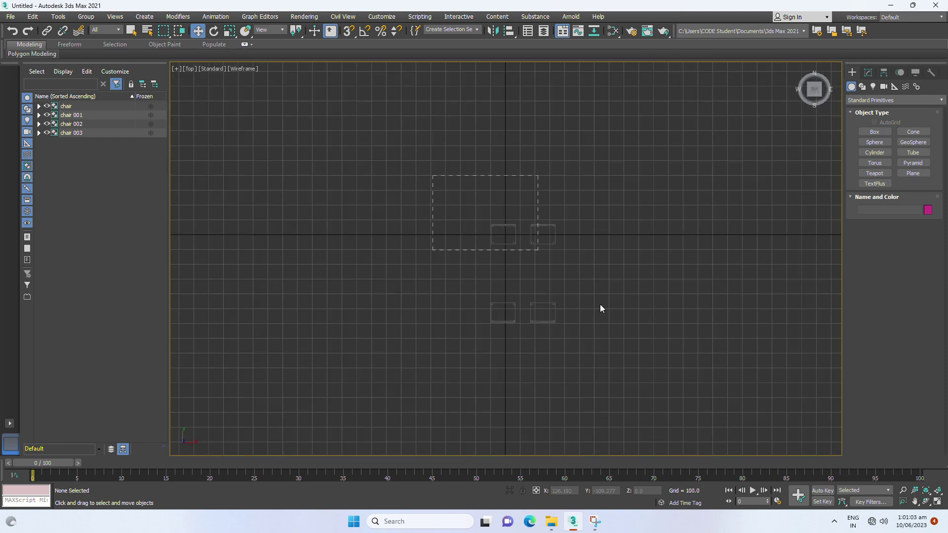
drag(433, 173, 600, 304)
scroll(627, 331, up, 5)
middle_drag(614, 281, 713, 310)
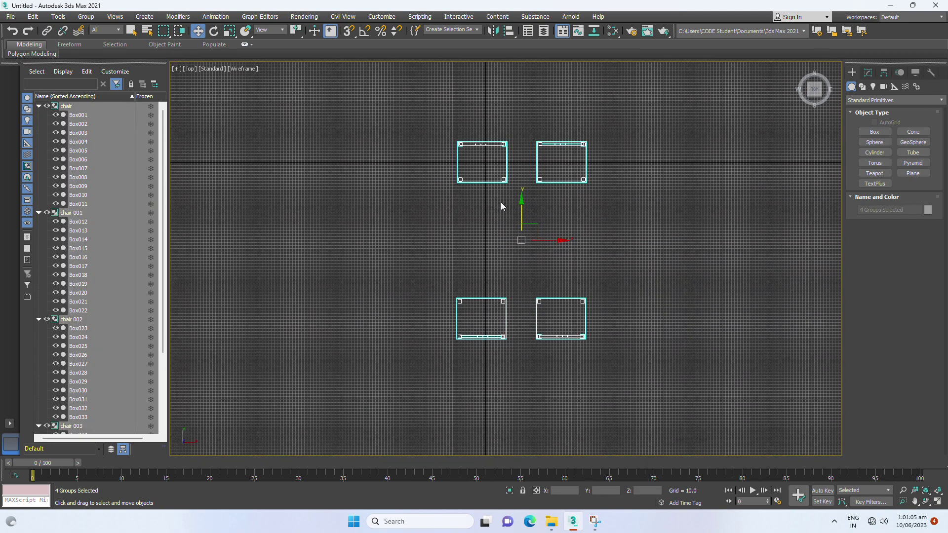
scroll(540, 219, up, 4)
scroll(562, 249, down, 3)
middle_drag(576, 253, 583, 222)
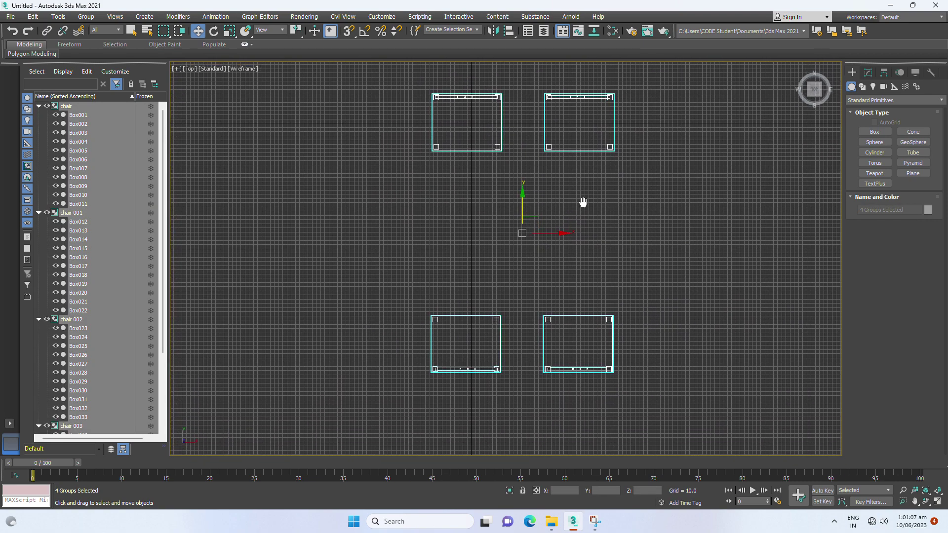
click(874, 131)
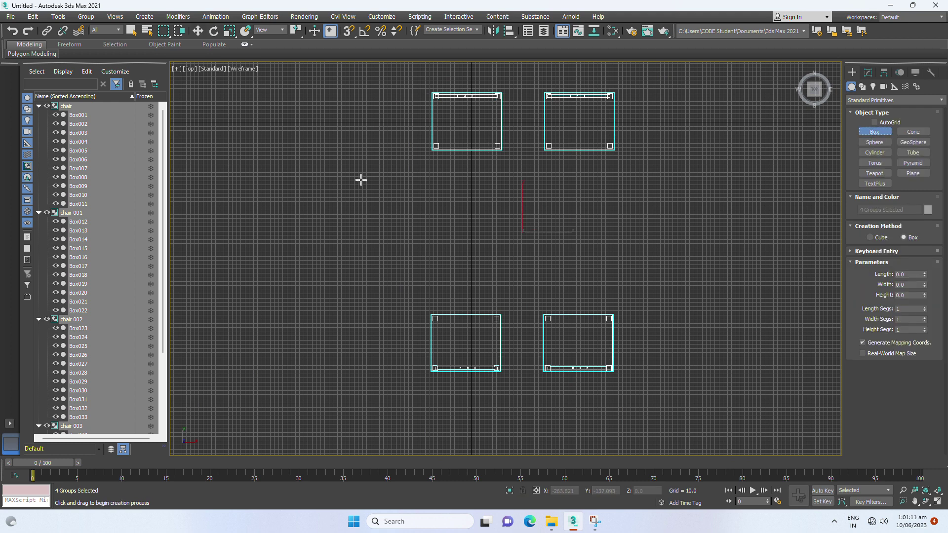
mouse_move(361, 180)
mouse_down()
mouse_move(453, 278)
mouse_move(674, 284)
mouse_move(678, 297)
mouse_up()
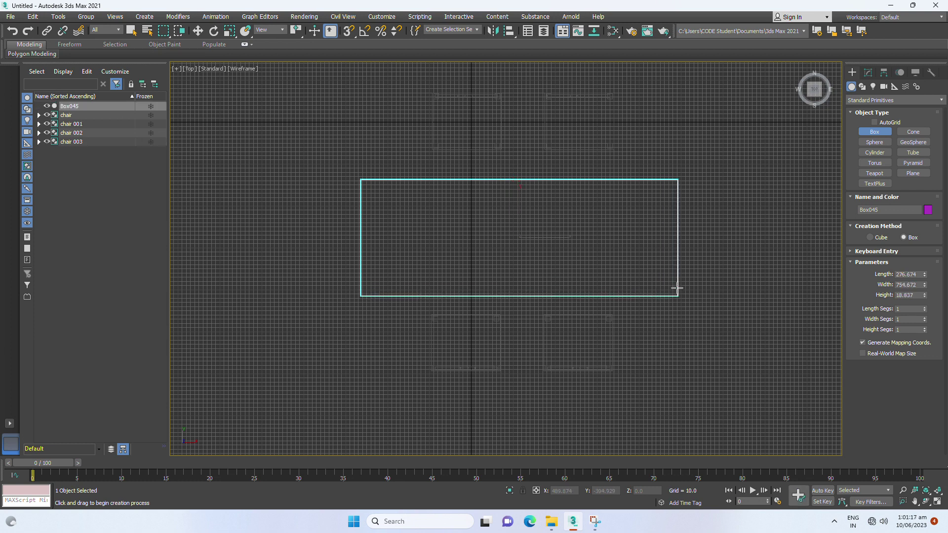
Finish Box045 and raise the tabletop along Z to 42.953
key(alt+w)
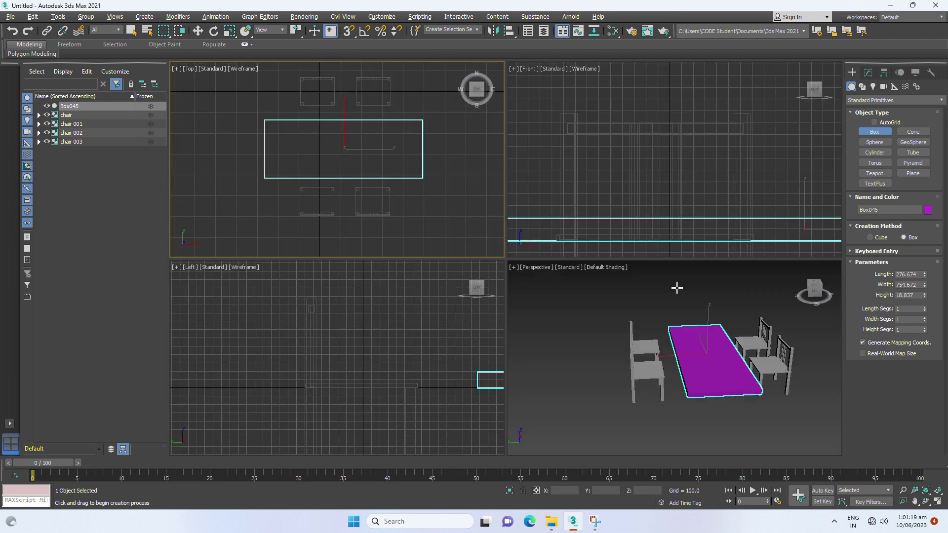
right_click(683, 403)
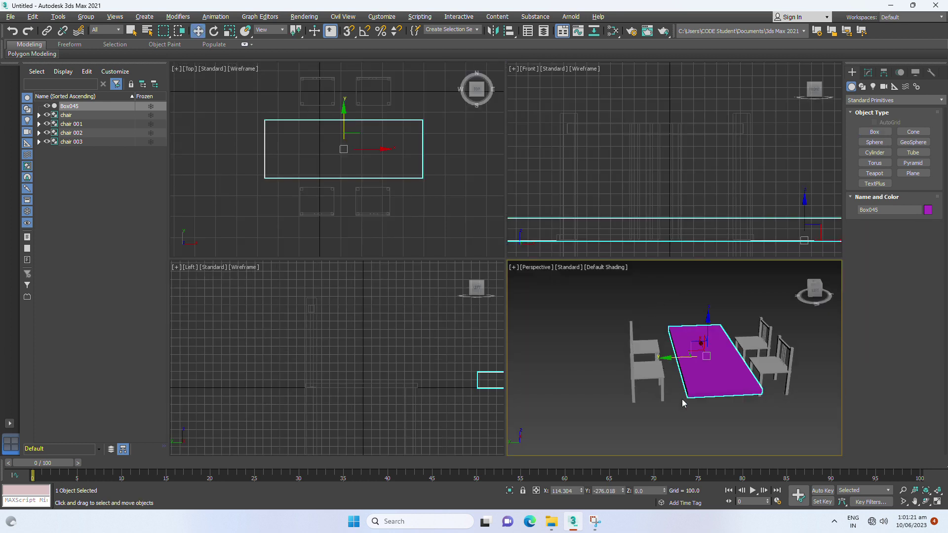
alt+middle_drag(667, 404, 617, 386)
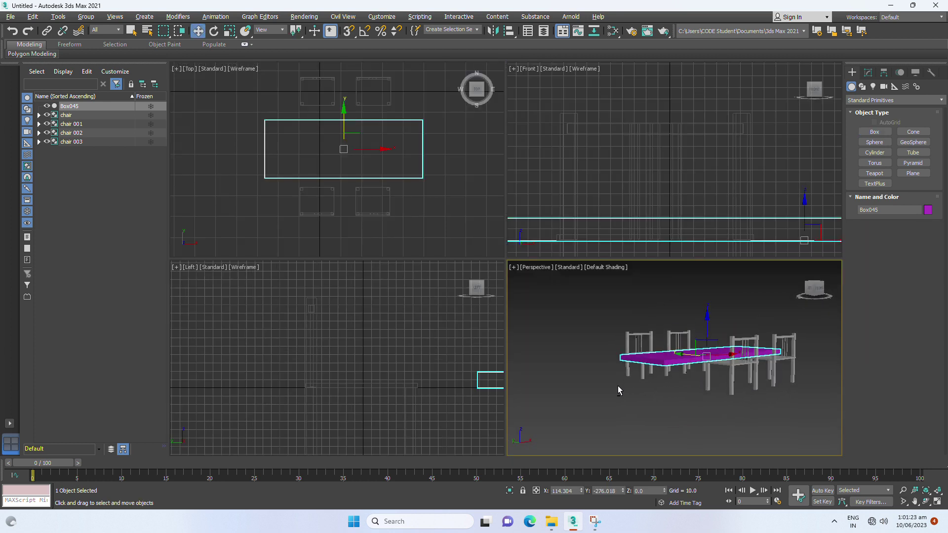
key(alt+w)
scroll(544, 309, up, 3)
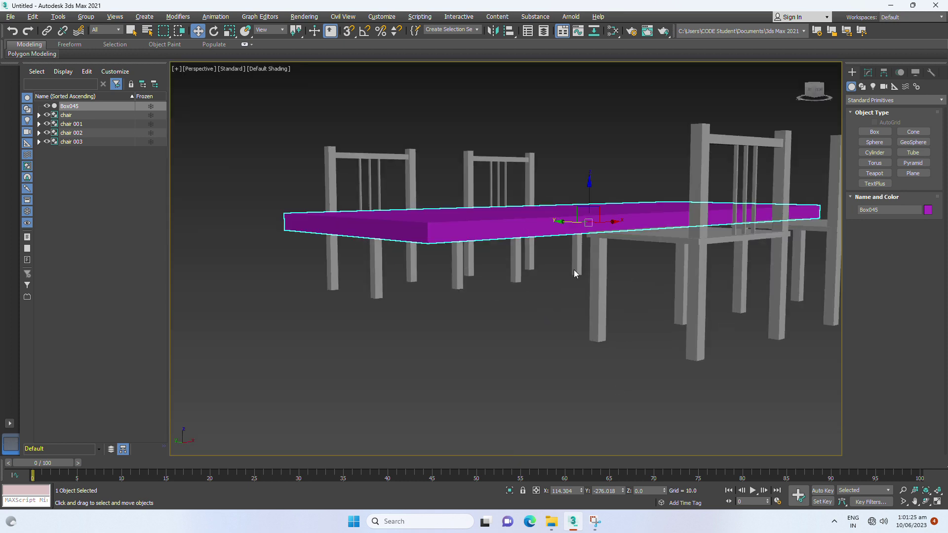
scroll(587, 269, down, 1)
alt+middle_drag(597, 270, 605, 270)
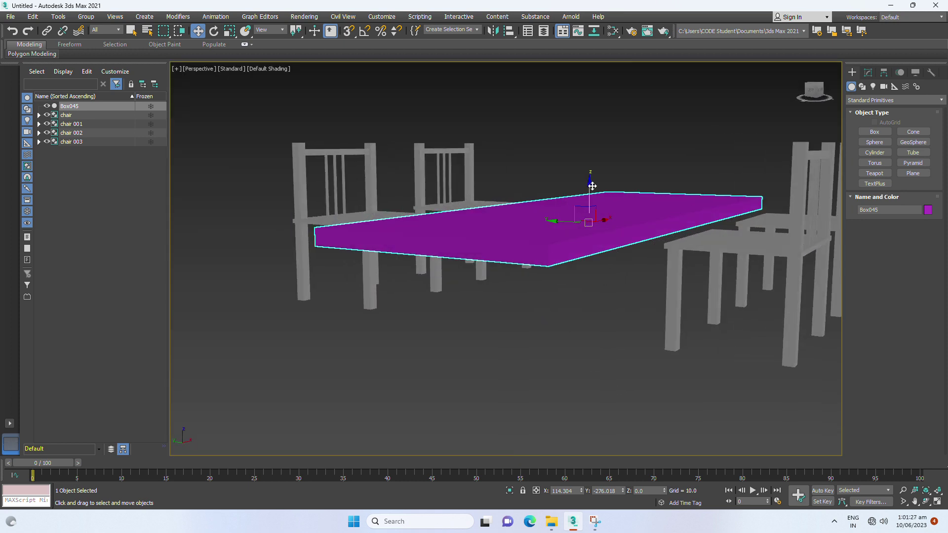
mouse_move(591, 186)
mouse_down()
mouse_move(590, 154)
mouse_move(584, 238)
mouse_move(576, 155)
mouse_up()
scroll(587, 247, down, 3)
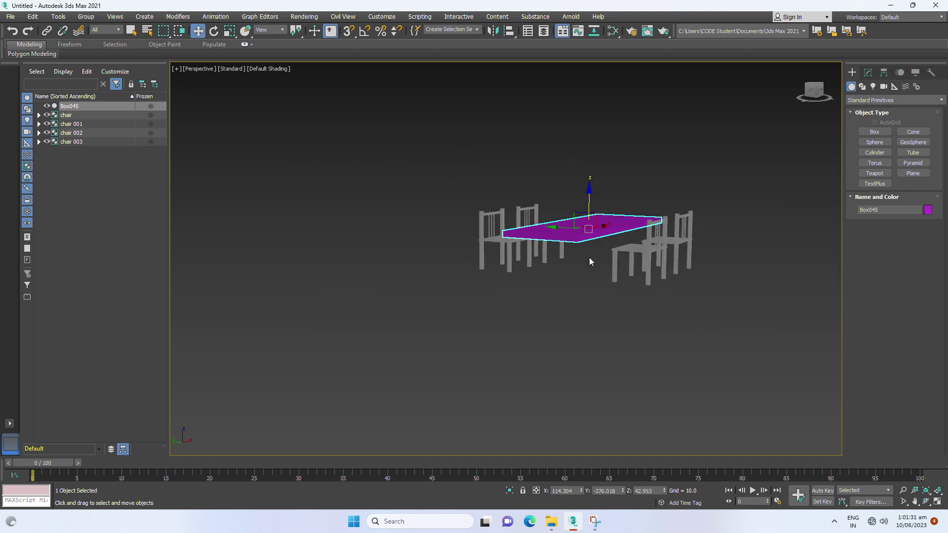
key(alt+w)
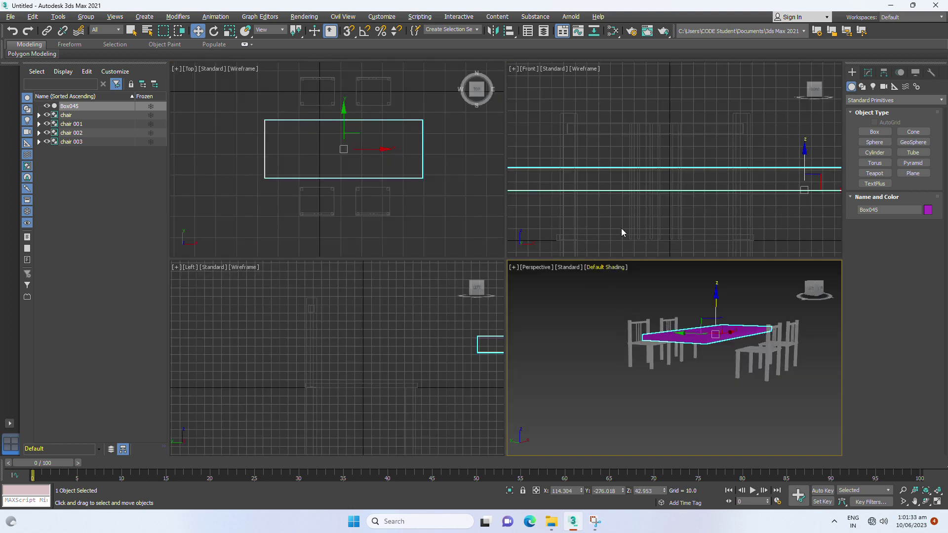
Maximize the Left view with the grid hidden and centre it on the table
scroll(625, 221, down, 5)
right_click(368, 344)
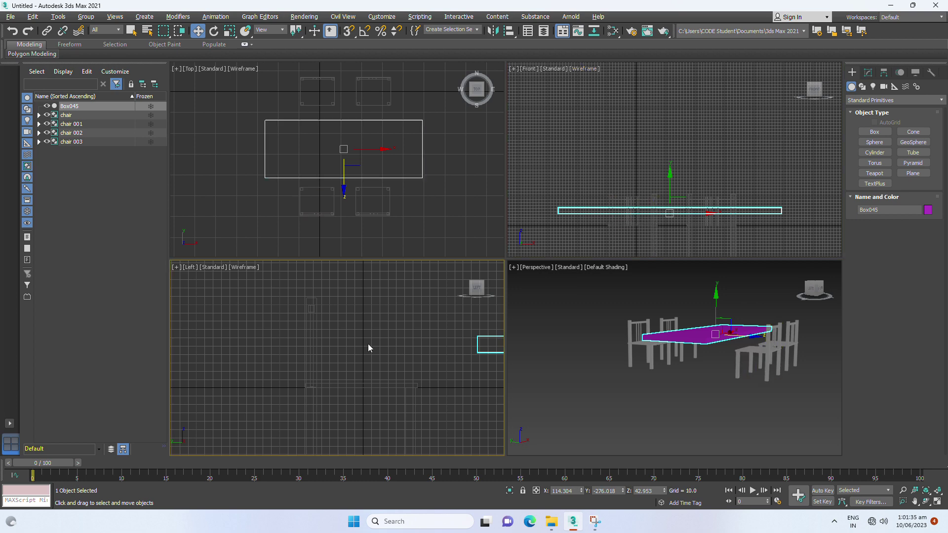
click(368, 344)
scroll(390, 345, down, 2)
scroll(375, 338, down, 2)
key(ctrl+a)
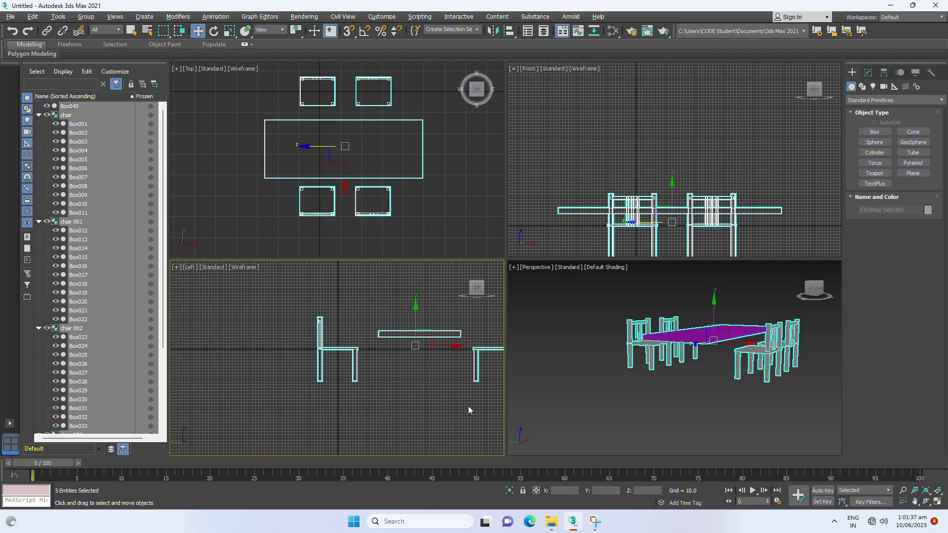
middle_drag(468, 405, 425, 410)
click(393, 386)
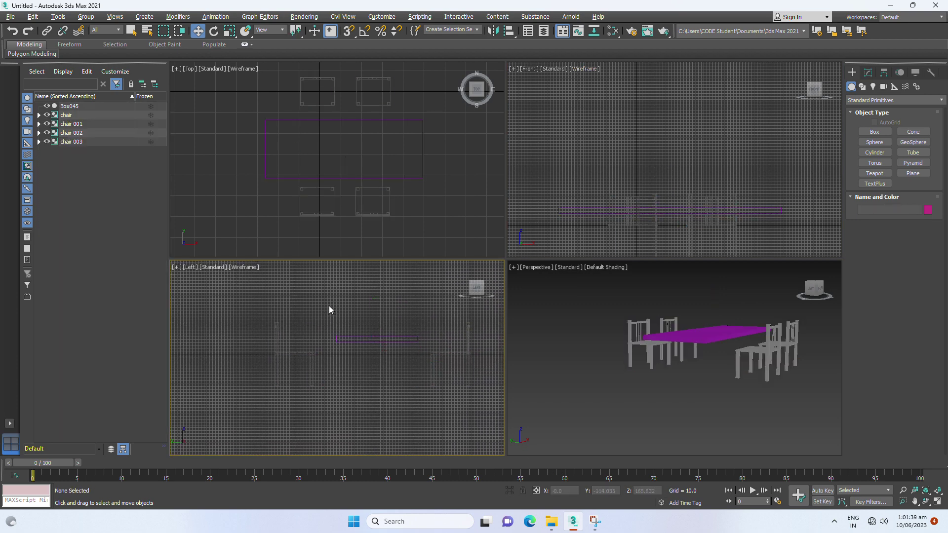
key(g)
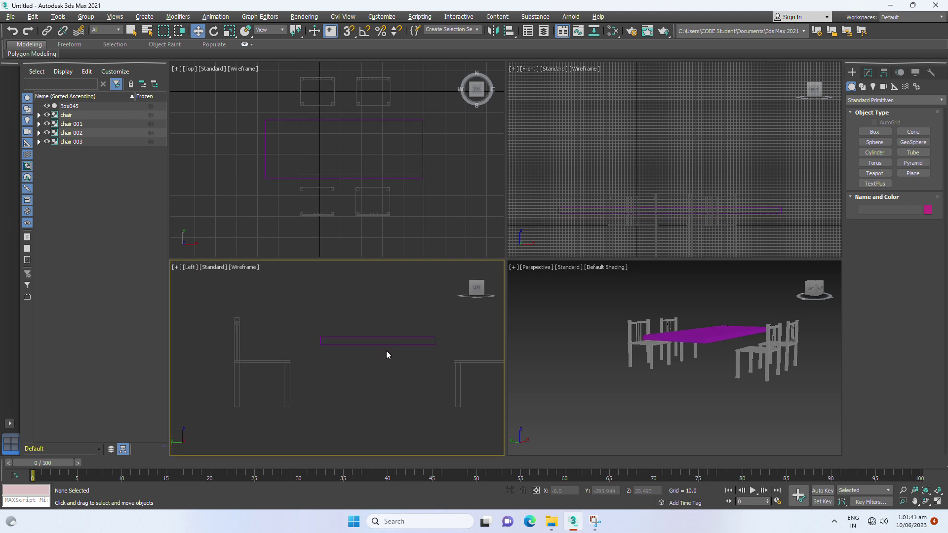
key(alt+w)
middle_drag(464, 356, 434, 345)
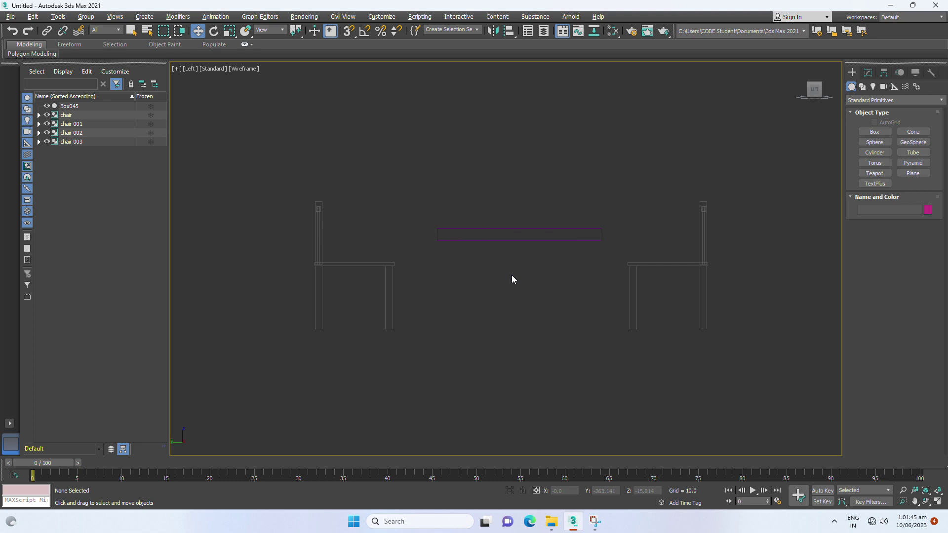
Scale the Box045 tabletop's thickness down to 43%
click(509, 240)
key(g)
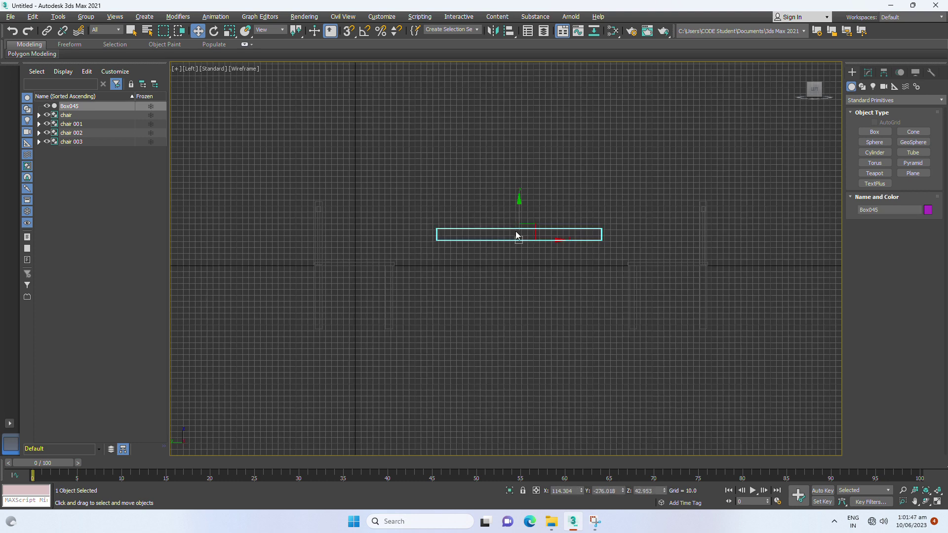
key(g)
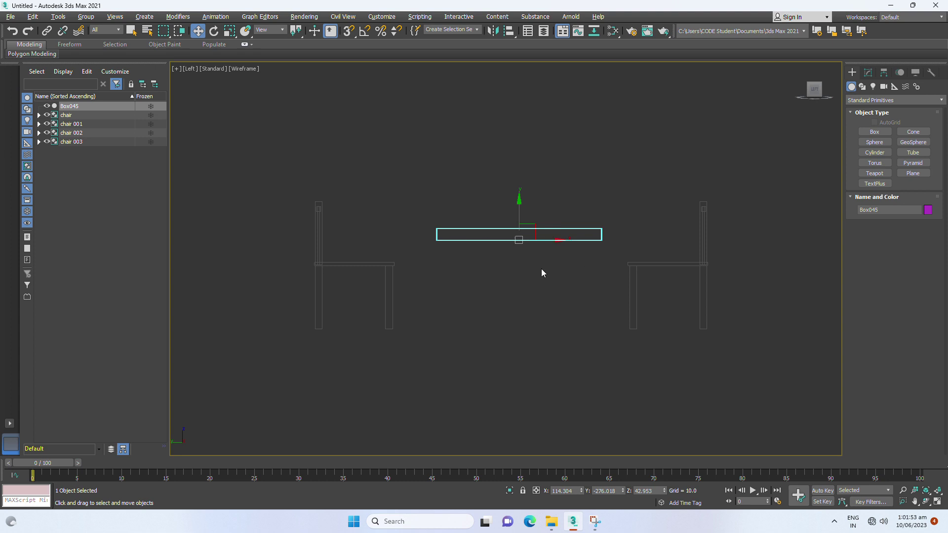
key(r)
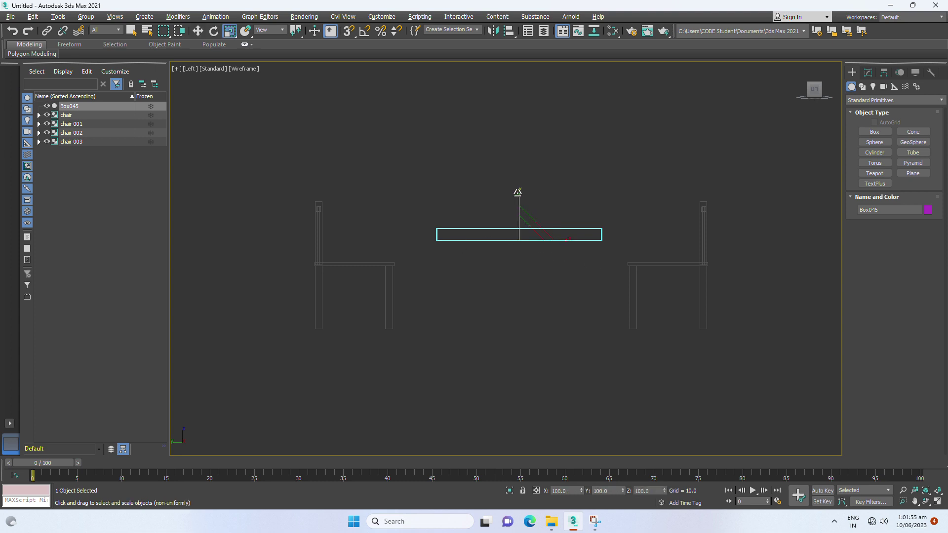
drag(517, 192, 520, 241)
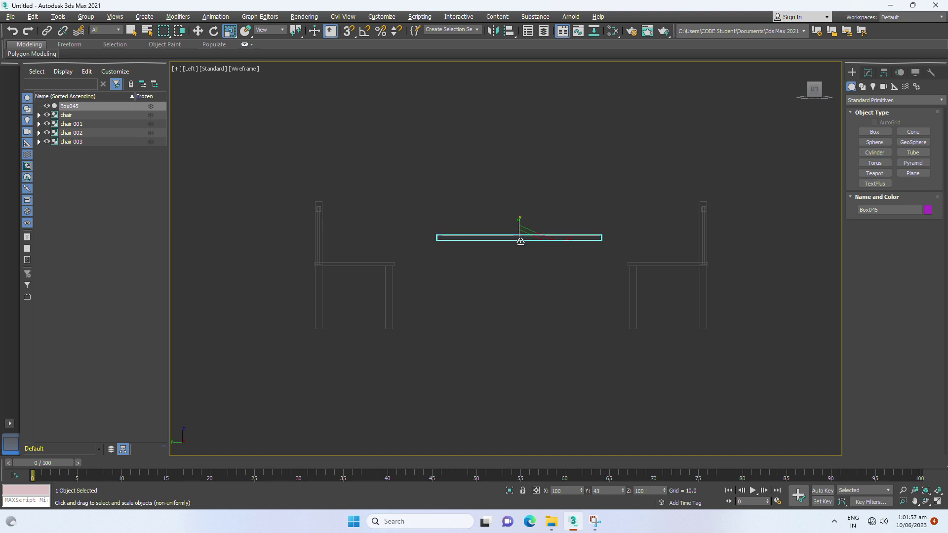
click(532, 266)
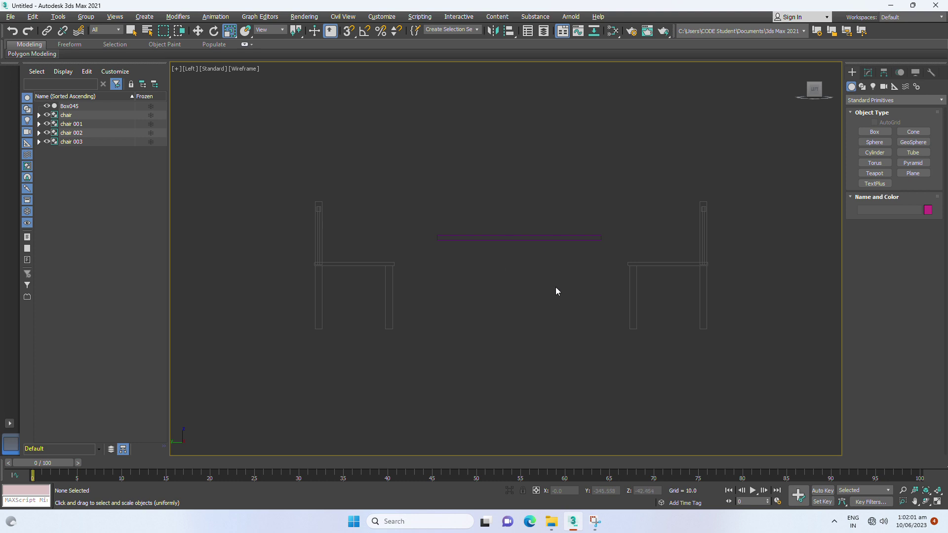
click(451, 237)
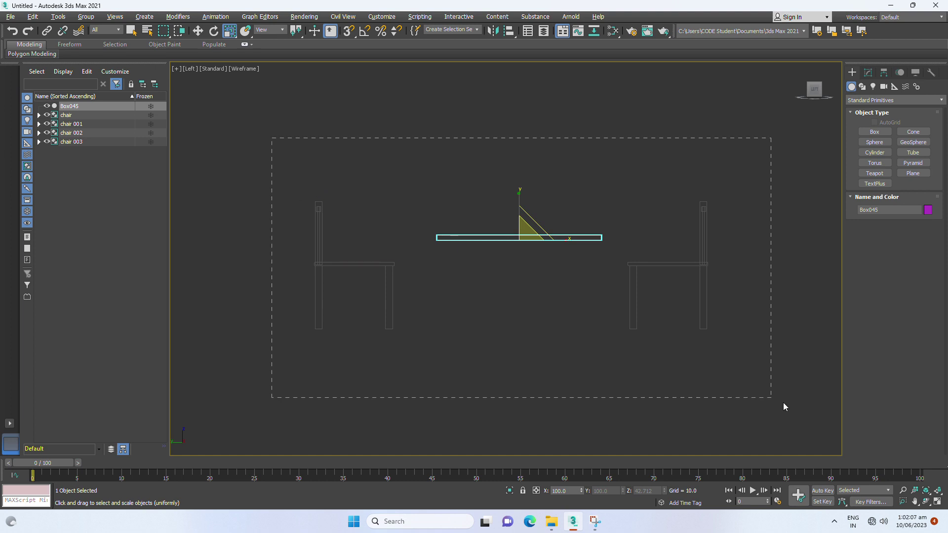
In Top view, draw Box046, a small 15.894 by 21.192 leg at the tabletop's corner
key(ctrl+a)
key(t)
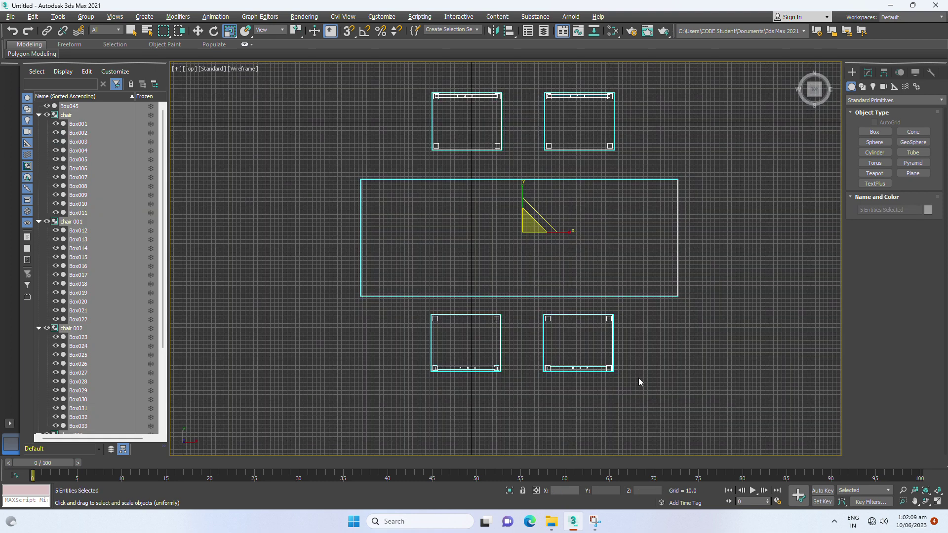
scroll(516, 226, up, 3)
middle_drag(516, 226, 528, 229)
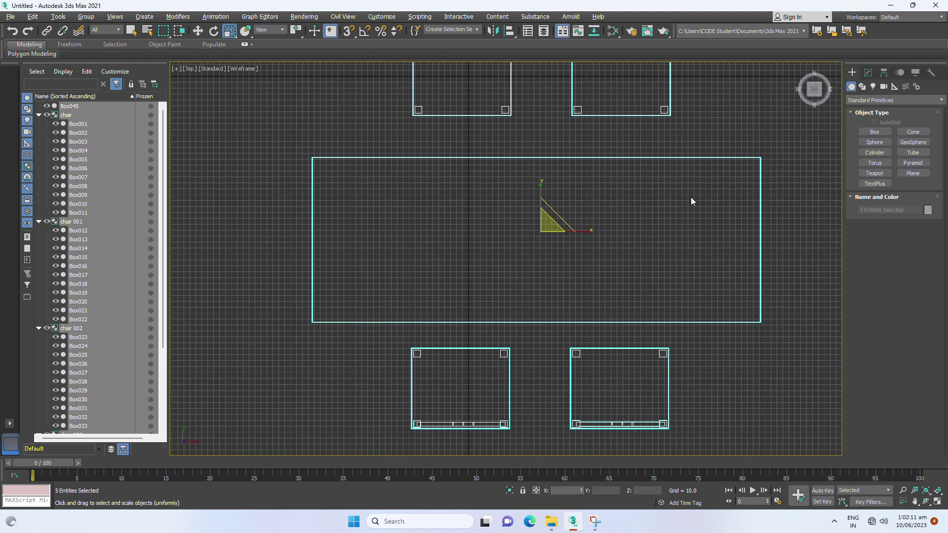
click(874, 132)
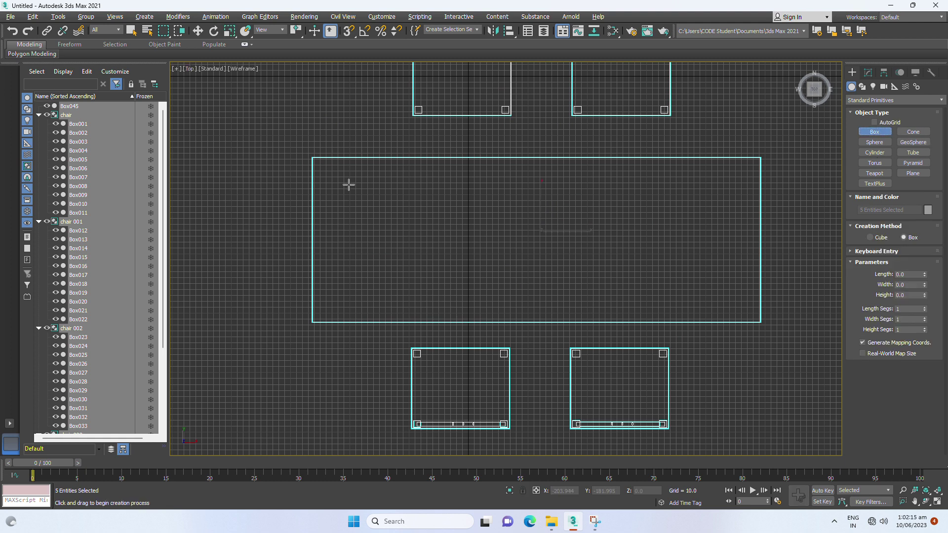
scroll(343, 179, up, 2)
middle_drag(343, 179, 328, 186)
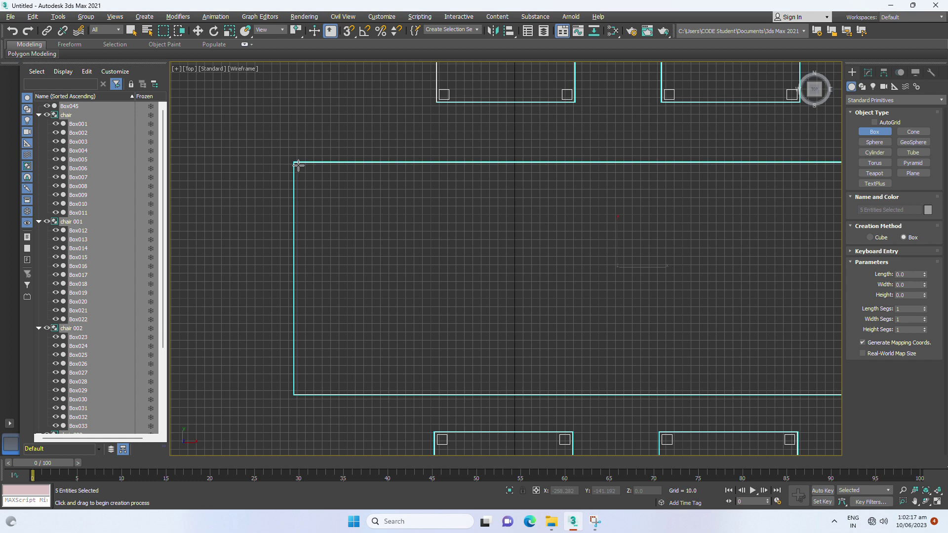
click(306, 179)
drag(298, 166, 317, 180)
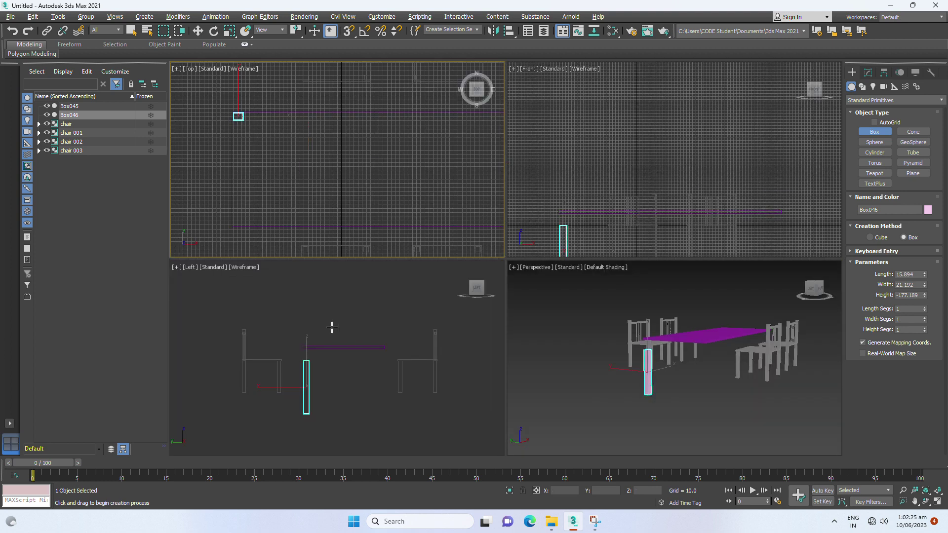
right_click(332, 321)
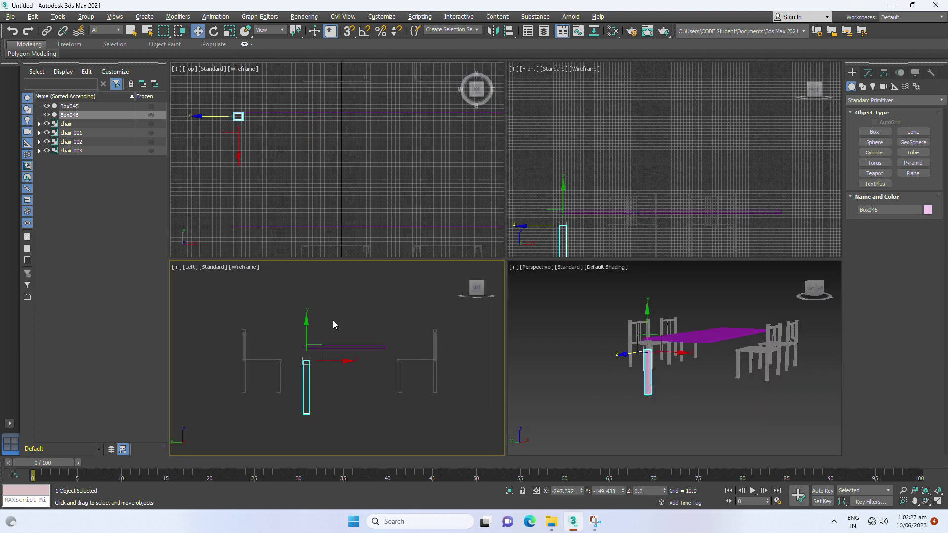
Raise the leg so it meets the underside of the tabletop
scroll(341, 361, up, 2)
scroll(354, 346, up, 2)
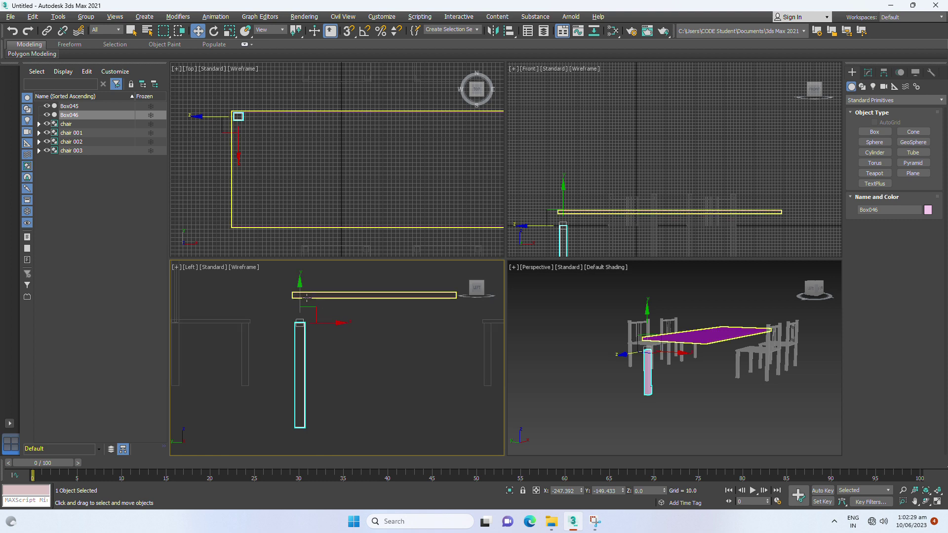
drag(300, 289, 297, 261)
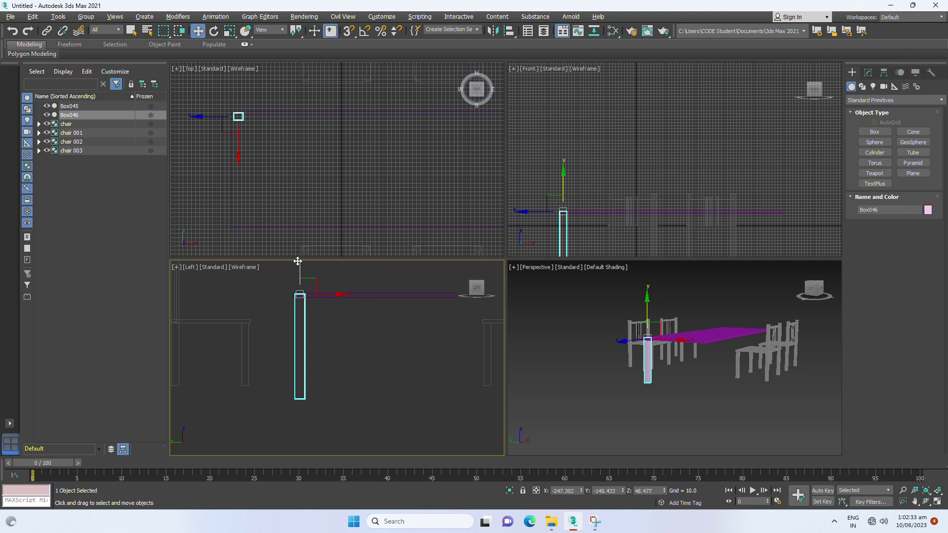
click(641, 143)
scroll(642, 148, down, 2)
scroll(639, 129, down, 2)
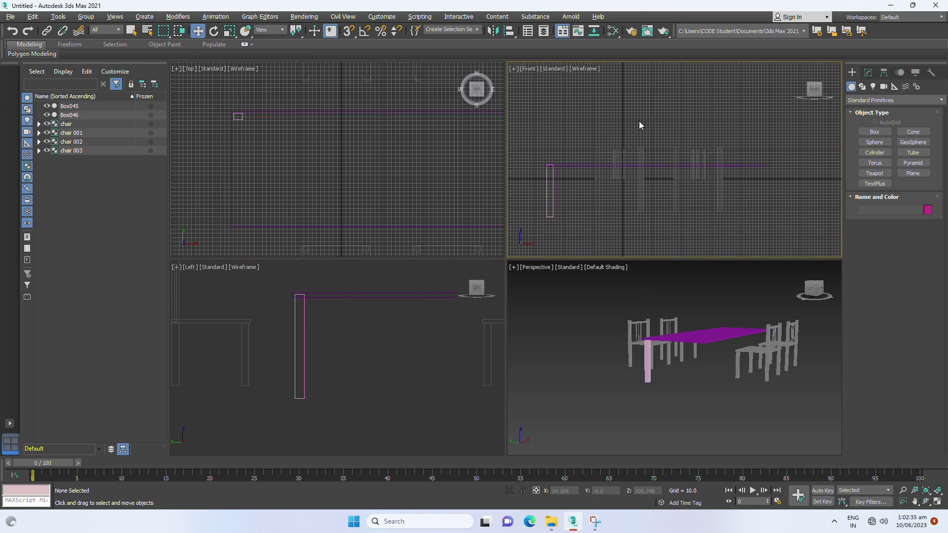
scroll(592, 114, down, 2)
Hide the grid in the front and top viewports
key(g)
click(389, 182)
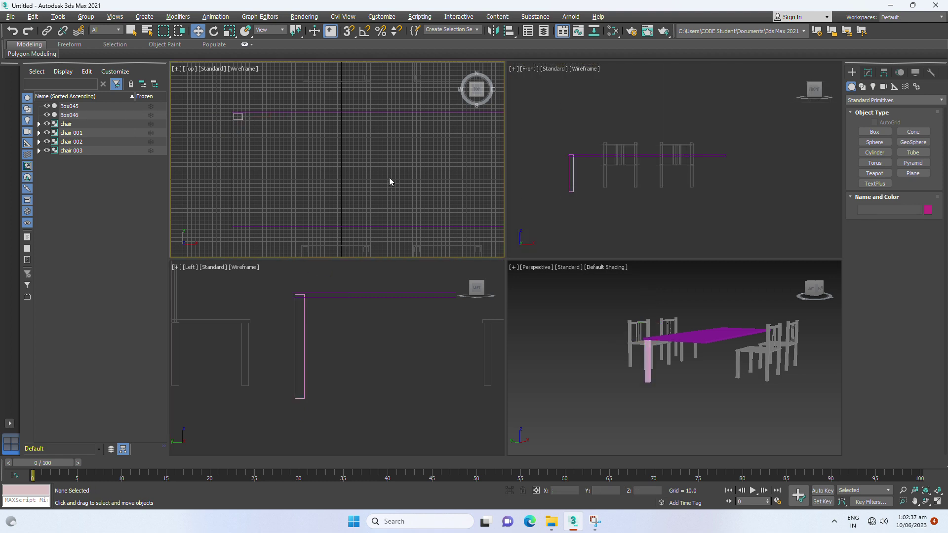
key(g)
click(629, 354)
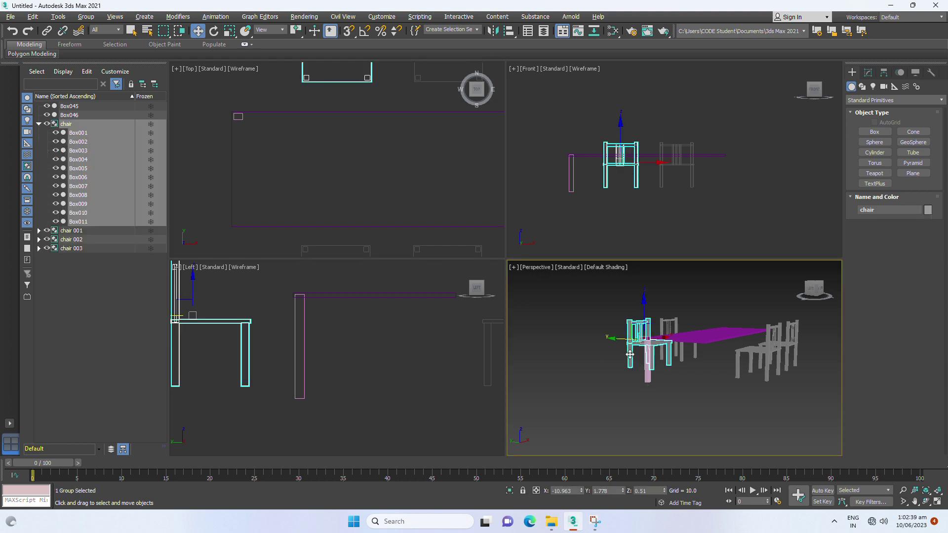
click(586, 354)
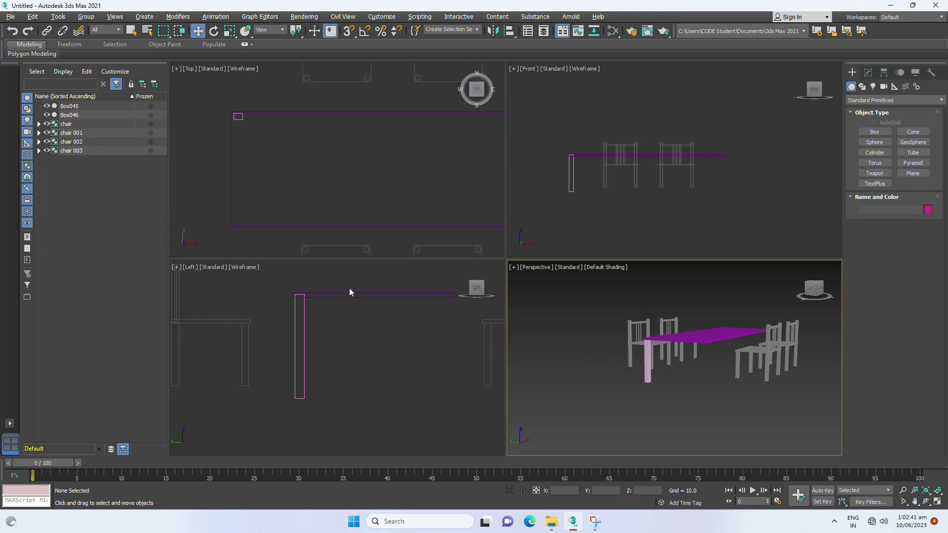
click(336, 169)
Zoom, orbit and pan the viewports to bring the pink table leg into focus
scroll(343, 176, down, 1)
scroll(345, 183, down, 1)
click(384, 343)
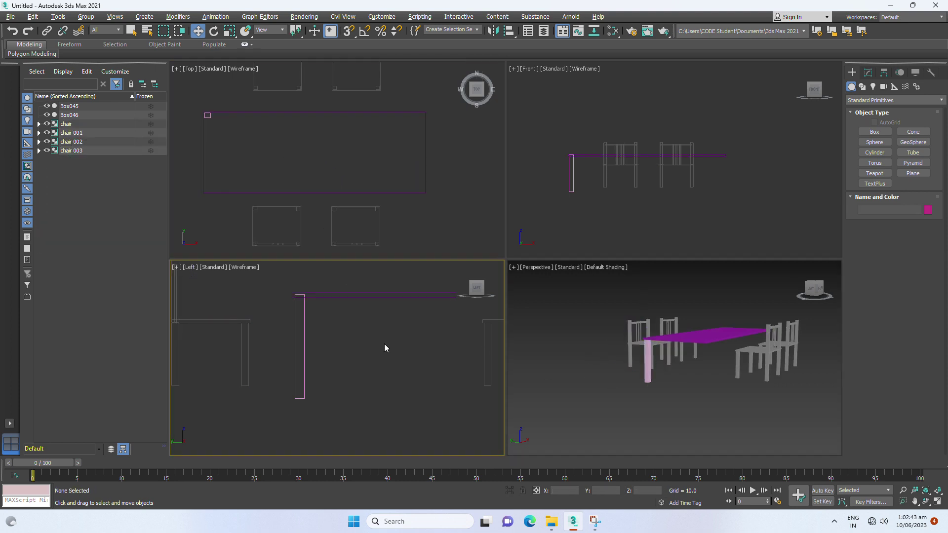
scroll(384, 344, down, 1)
mouse_move(665, 400)
alt+middle_down()
mouse_move(612, 402)
mouse_move(641, 401)
mouse_move(607, 368)
alt+middle_up()
scroll(607, 368, up, 3)
scroll(609, 365, up, 2)
scroll(609, 358, up, 3)
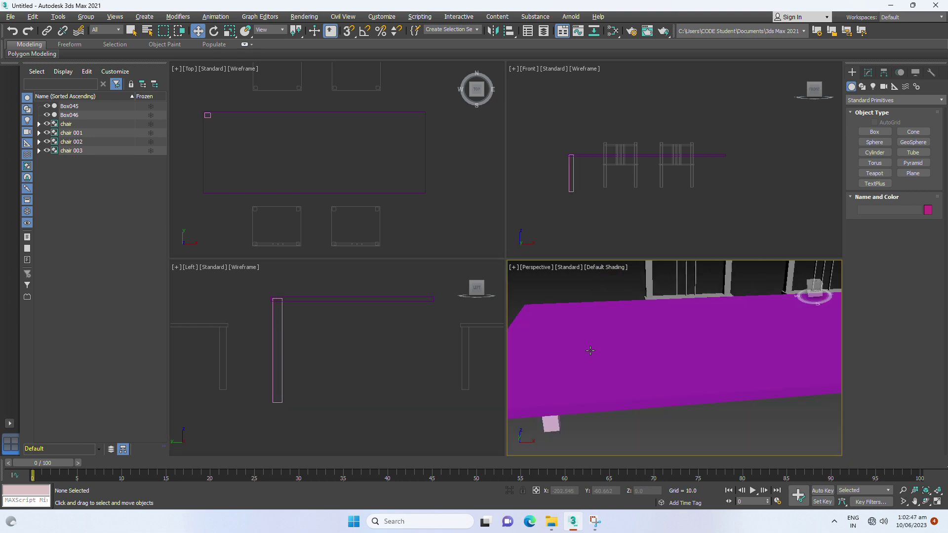
scroll(608, 351, up, 2)
scroll(579, 209, up, 3)
scroll(592, 182, up, 3)
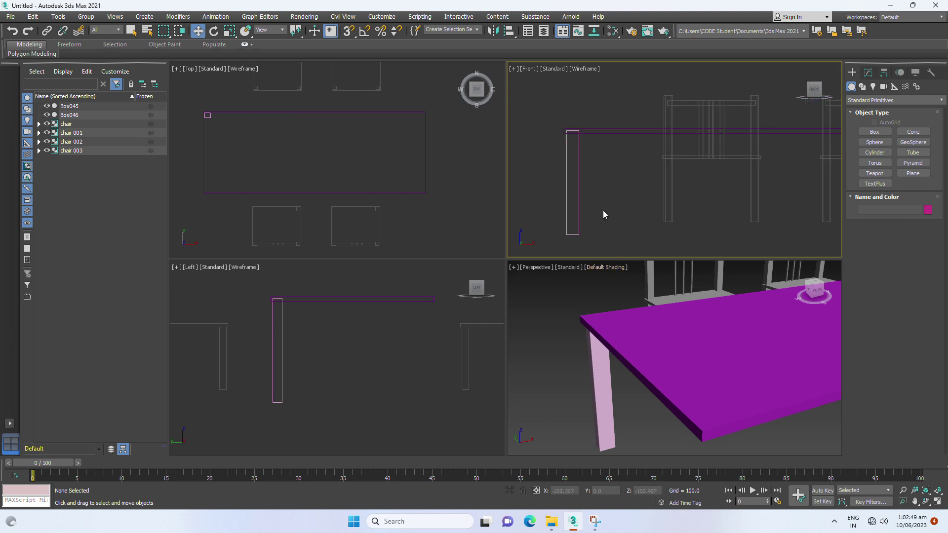
scroll(595, 187, up, 3)
mouse_move(588, 163)
middle_down()
mouse_move(648, 206)
mouse_move(637, 197)
middle_up()
scroll(639, 214, down, 1)
Scale the pink leg Box046 thinner along X to about 82%
click(620, 207)
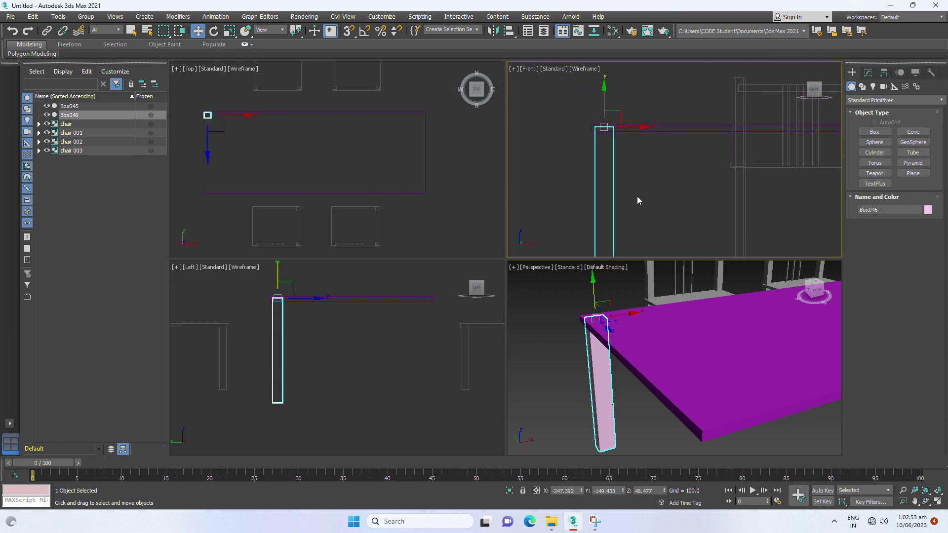
key(r)
drag(650, 126, 632, 126)
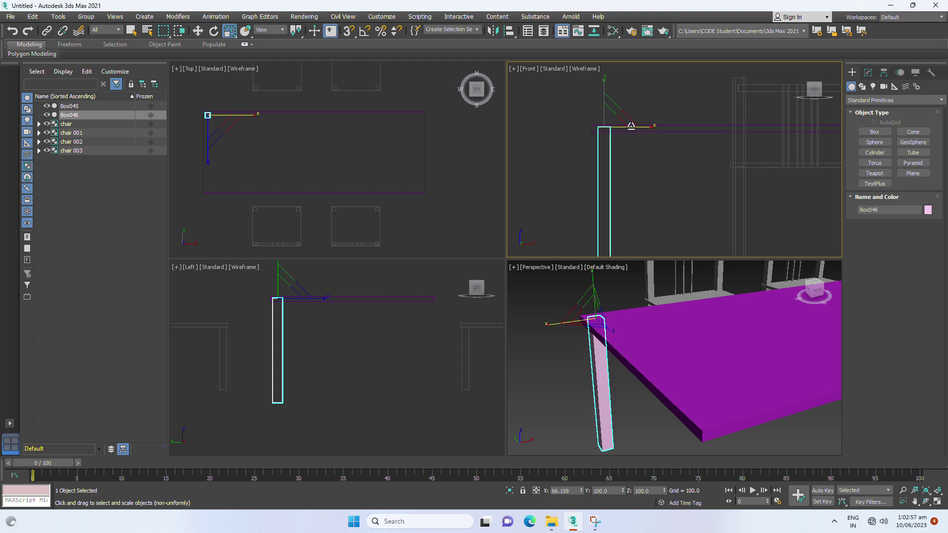
click(319, 155)
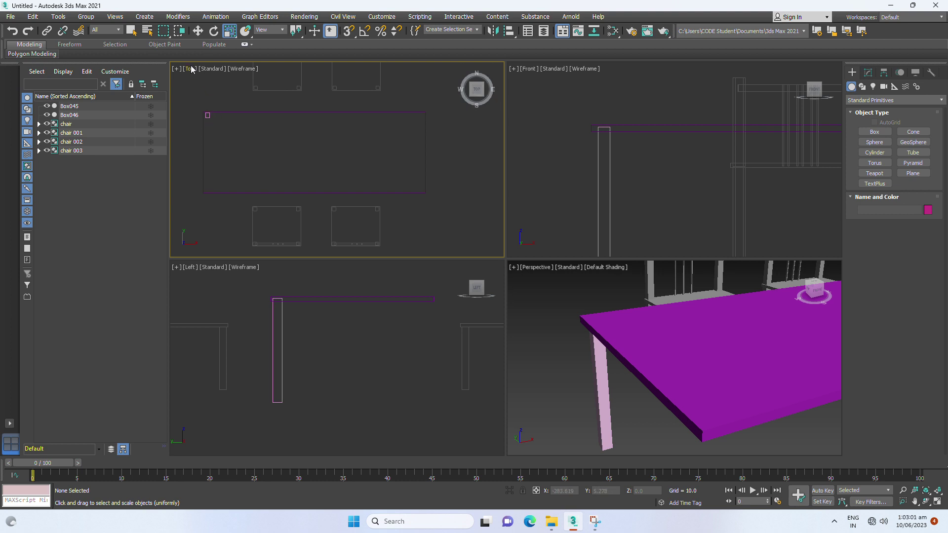
In the maximised Top view, copy the leg to the tabletop's bottom-left corner
key(alt+w)
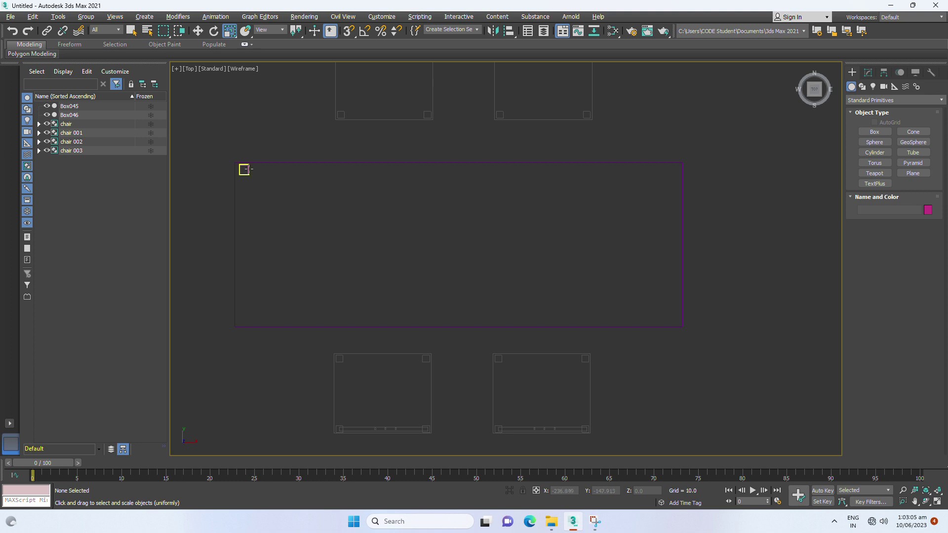
click(248, 169)
key(w)
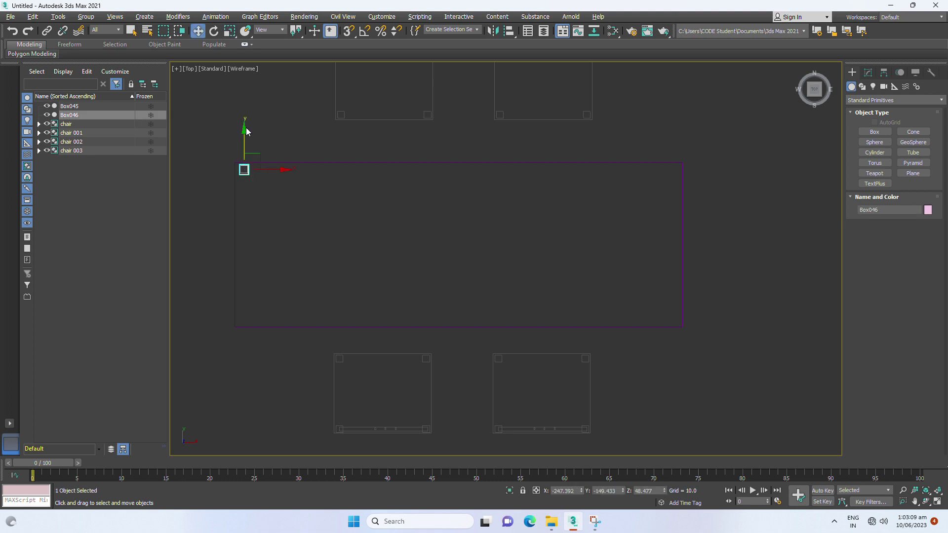
drag(245, 131, 237, 280)
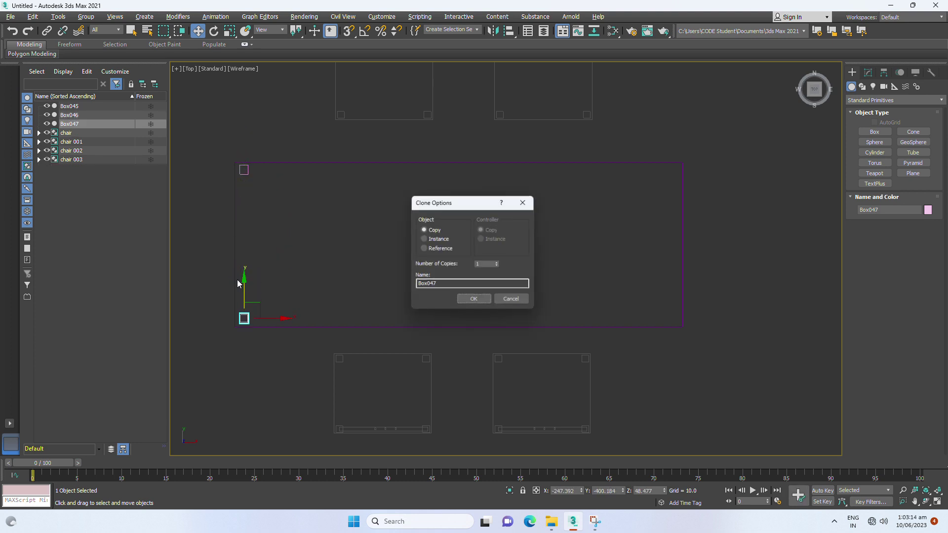
click(475, 301)
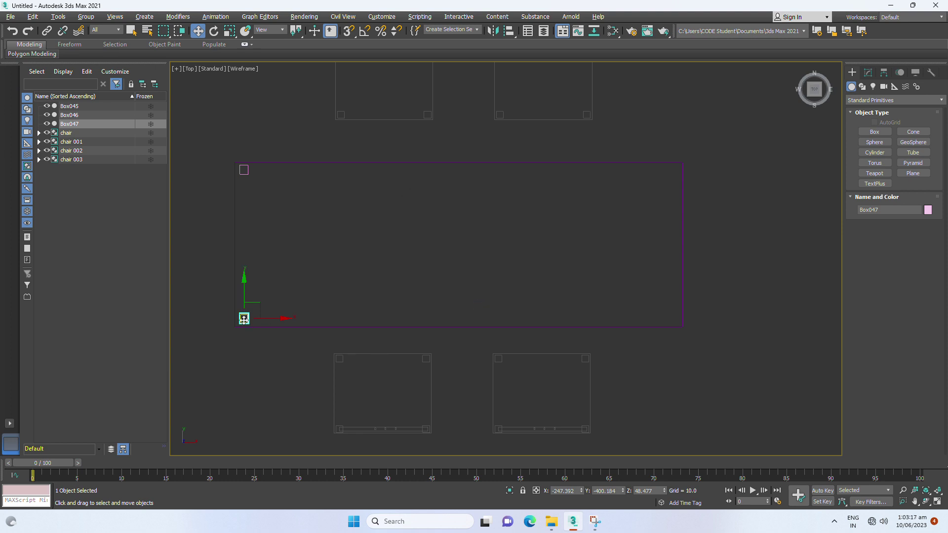
Copy both left legs across to the tabletop's right-hand corners
ctrl+click(243, 173)
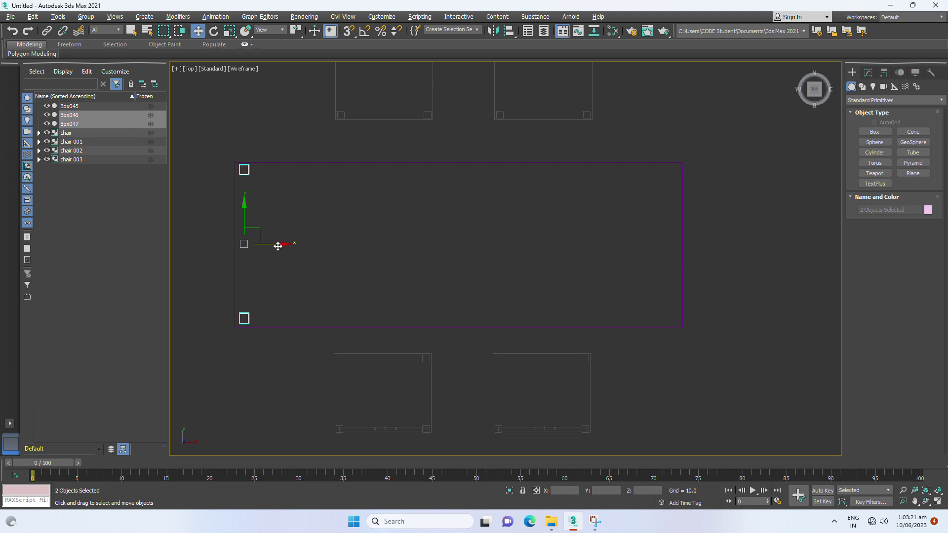
drag(283, 246, 707, 264)
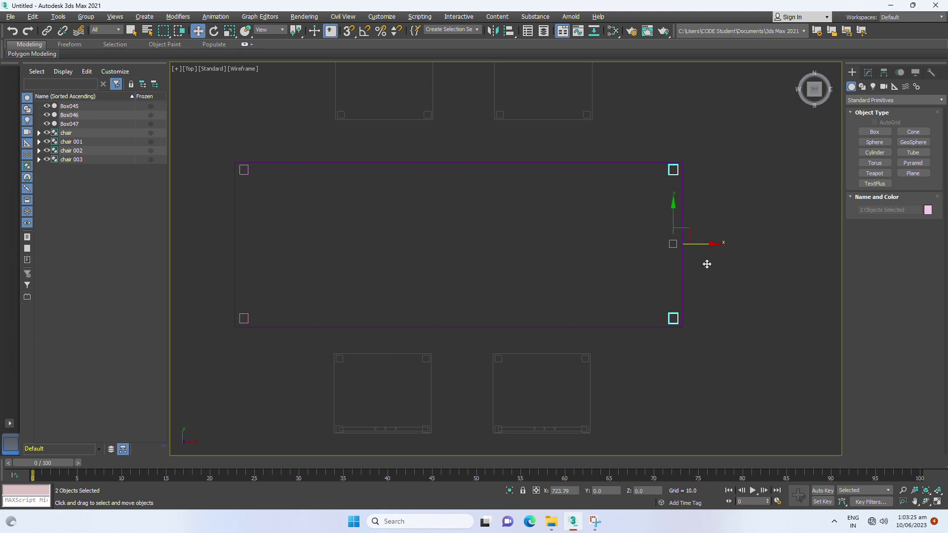
click(472, 302)
click(721, 354)
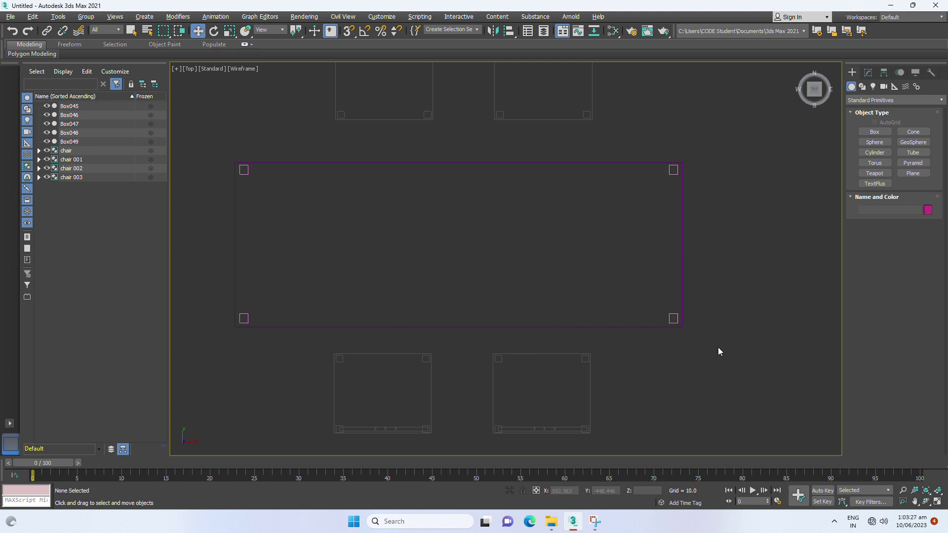
In Perspective, colour the tabletop, four legs and chairs grey
key(p)
scroll(553, 325, down, 3)
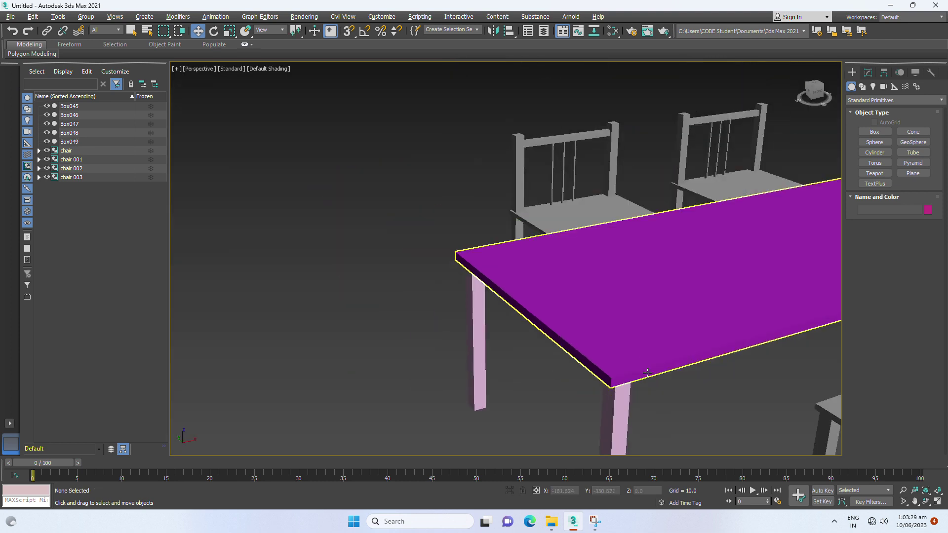
scroll(553, 326, down, 4)
mouse_move(554, 325)
middle_down()
mouse_move(427, 295)
mouse_move(463, 319)
middle_up()
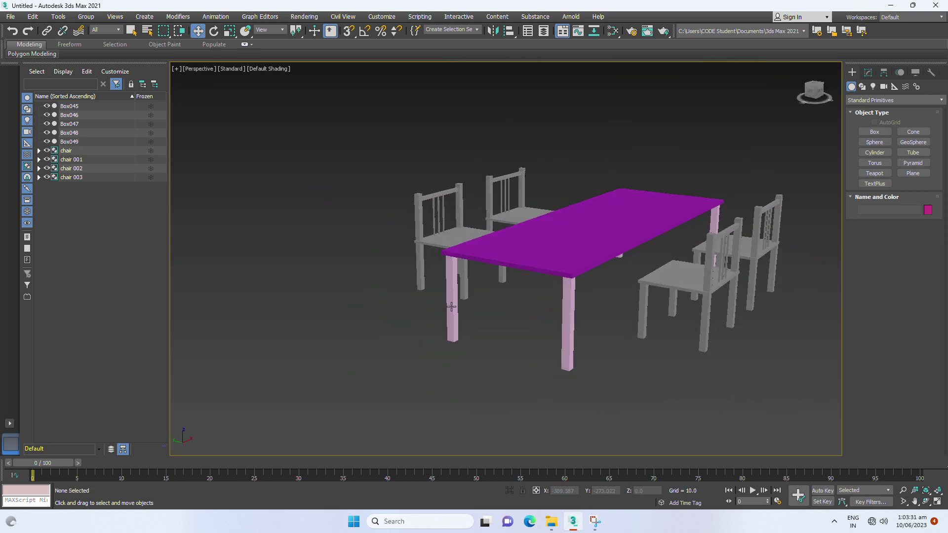
drag(329, 177, 837, 452)
middle_drag(838, 452, 661, 374)
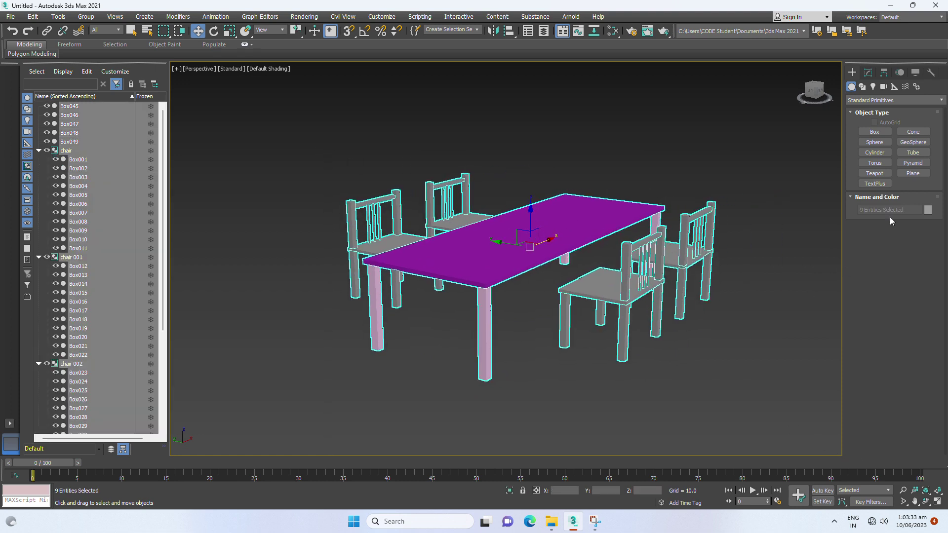
click(927, 210)
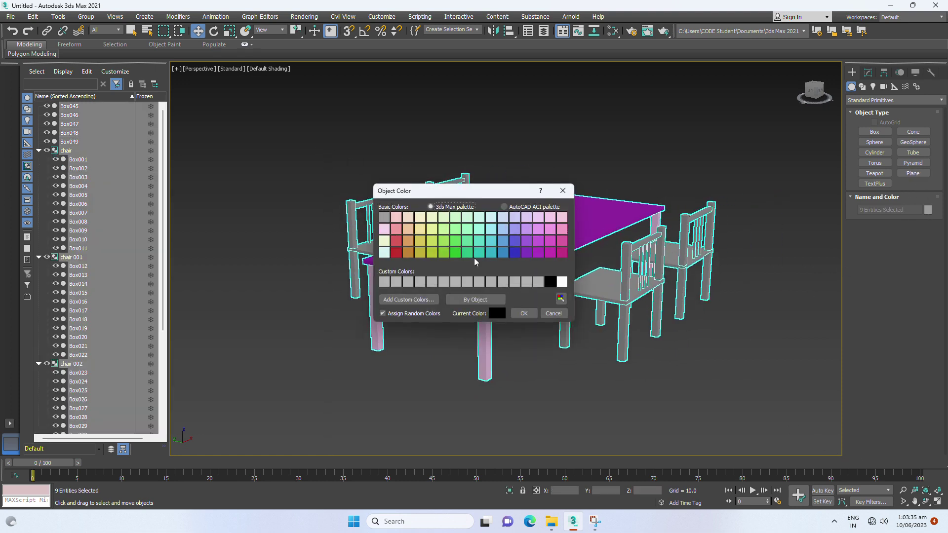
click(389, 218)
click(523, 313)
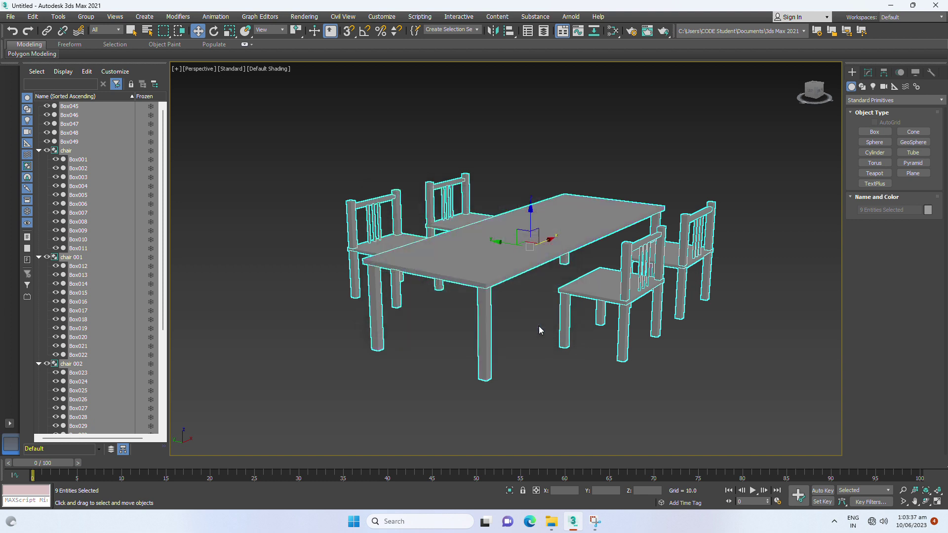
click(700, 361)
mouse_move(499, 358)
alt+middle_down()
mouse_move(617, 375)
mouse_move(704, 362)
mouse_move(586, 374)
mouse_move(491, 362)
alt+middle_up()
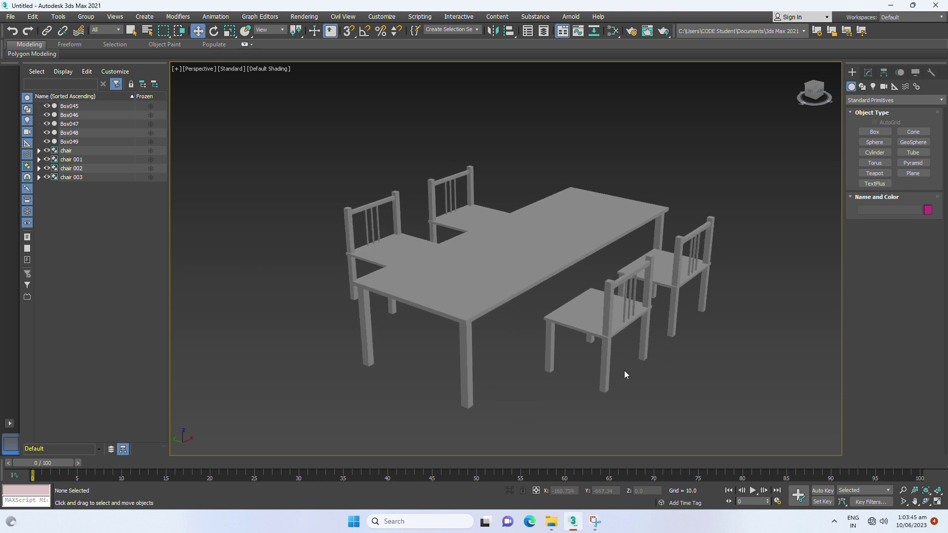
In the Left view with grid shown, raise the table and chairs to the ground line
key(l)
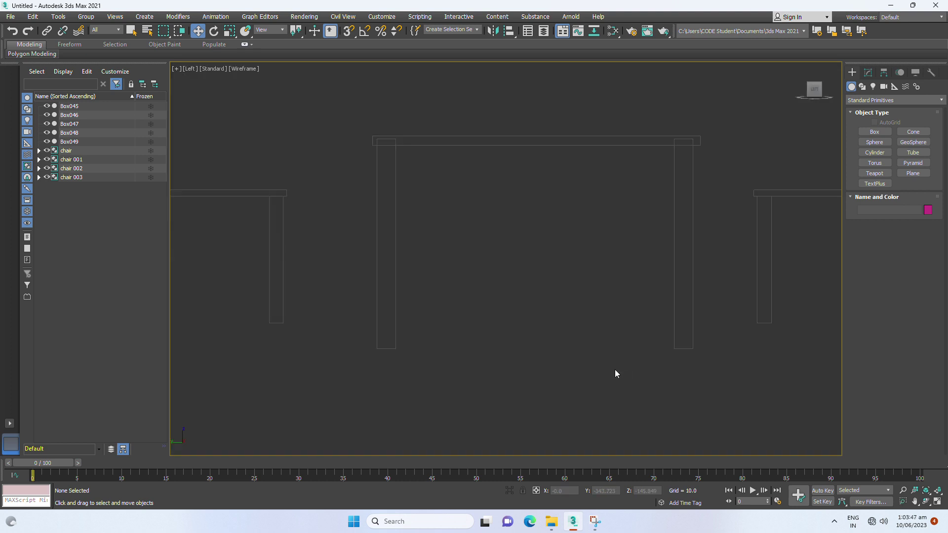
scroll(559, 348, down, 3)
scroll(558, 348, down, 2)
scroll(558, 349, up, 2)
middle_drag(533, 339, 512, 328)
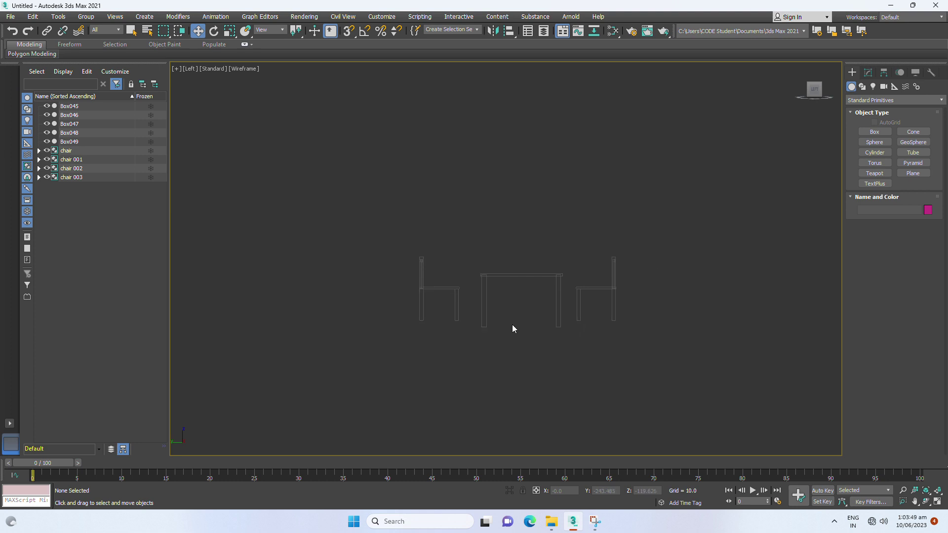
key(g)
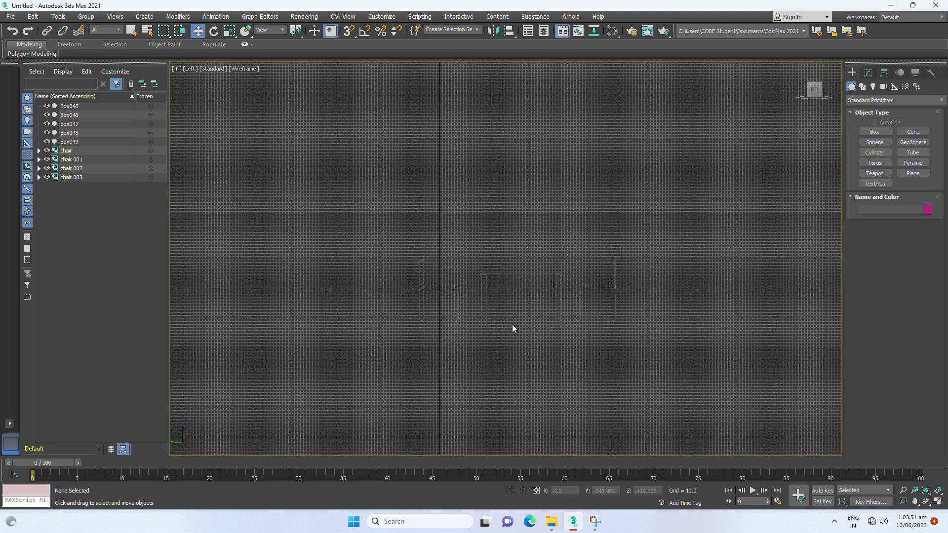
drag(302, 173, 709, 398)
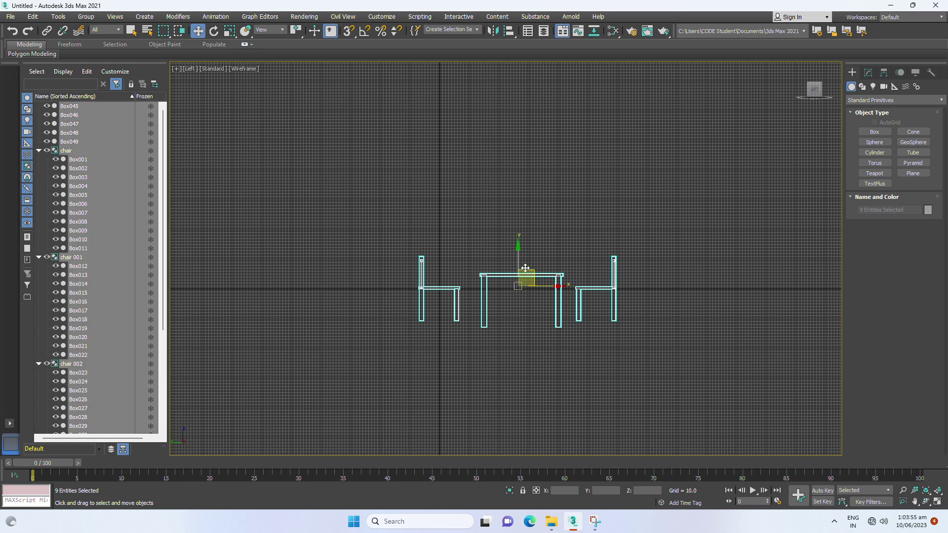
mouse_move(518, 249)
mouse_down()
mouse_move(516, 212)
mouse_move(531, 180)
mouse_move(519, 216)
mouse_up()
click(538, 220)
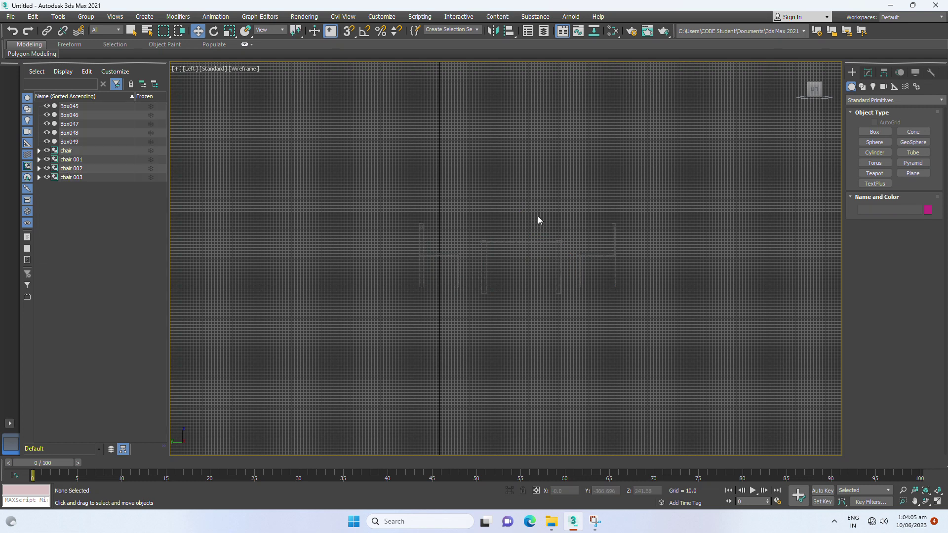
Lift the five table pieces about 21.7 units to clear the chair seats
drag(569, 319, 569, 318)
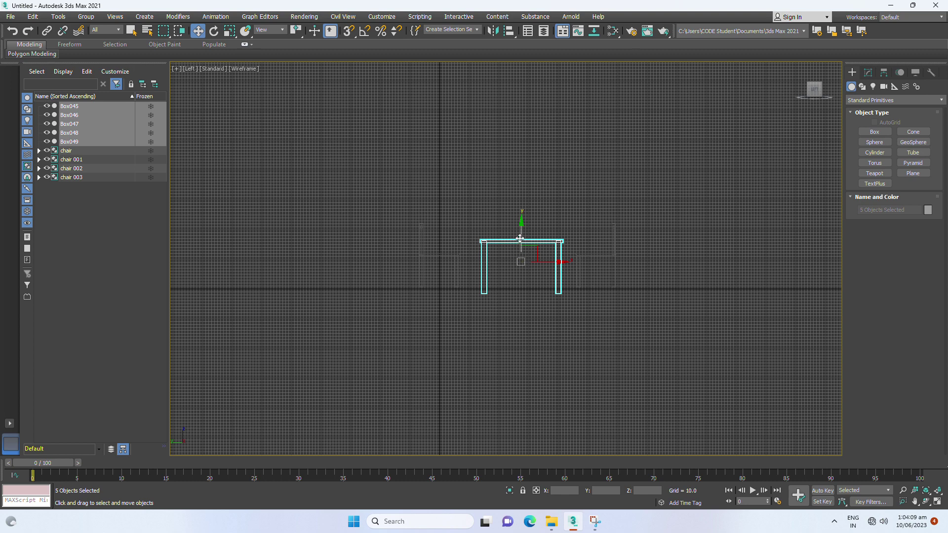
click(499, 218)
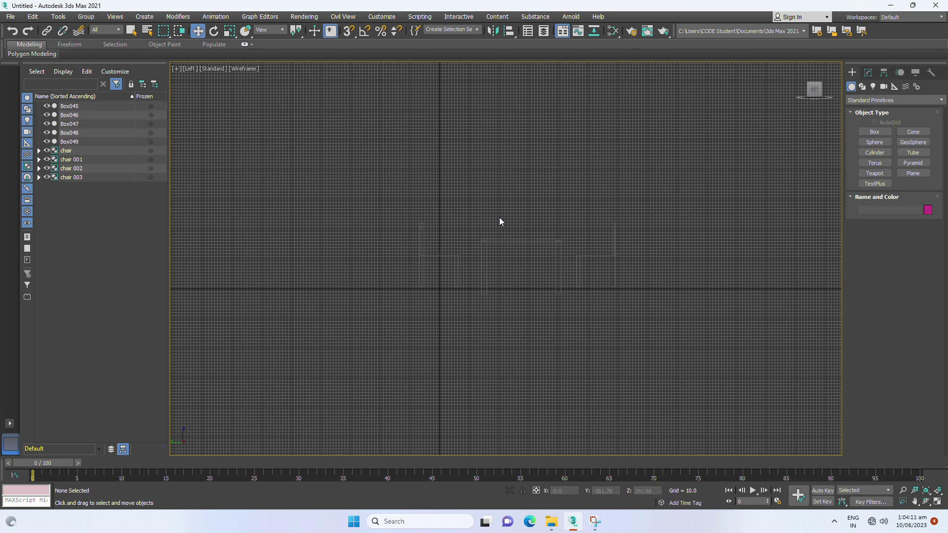
drag(469, 210, 567, 311)
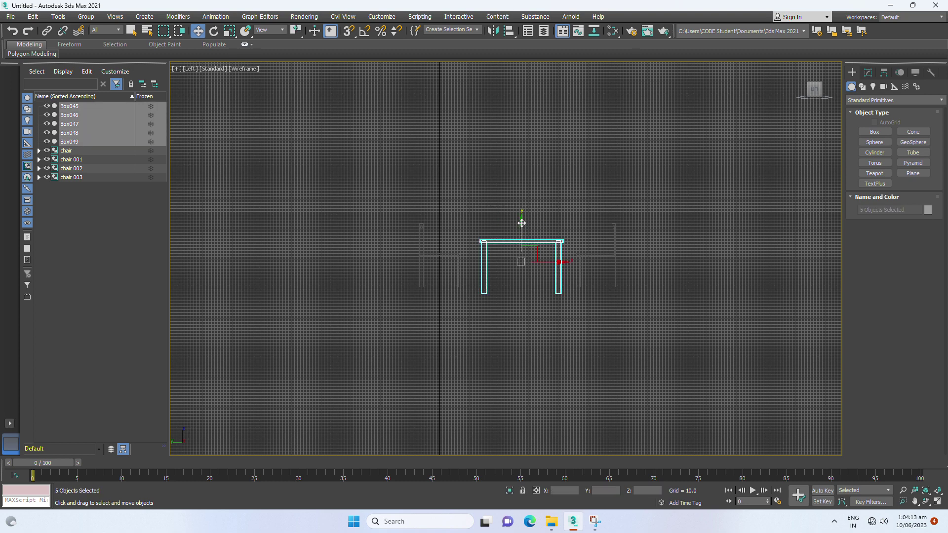
drag(522, 221, 522, 215)
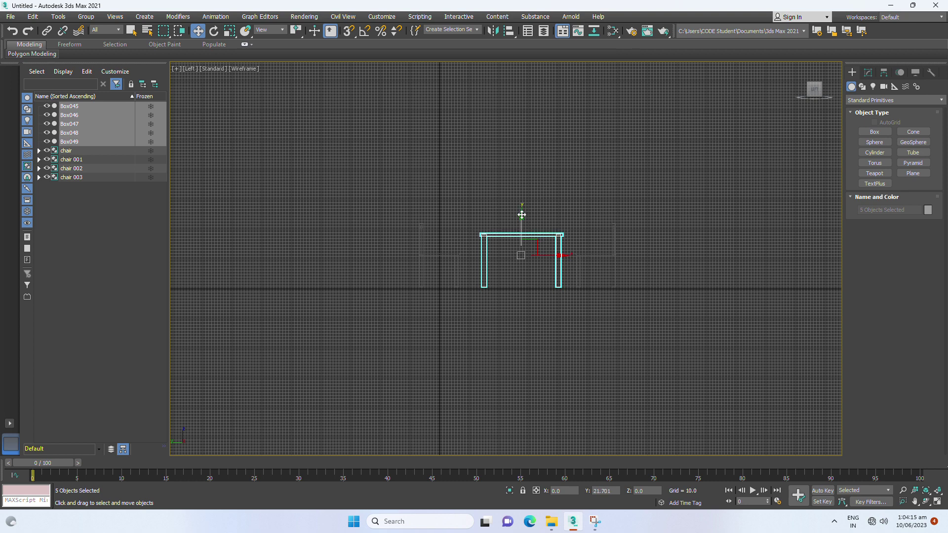
click(628, 299)
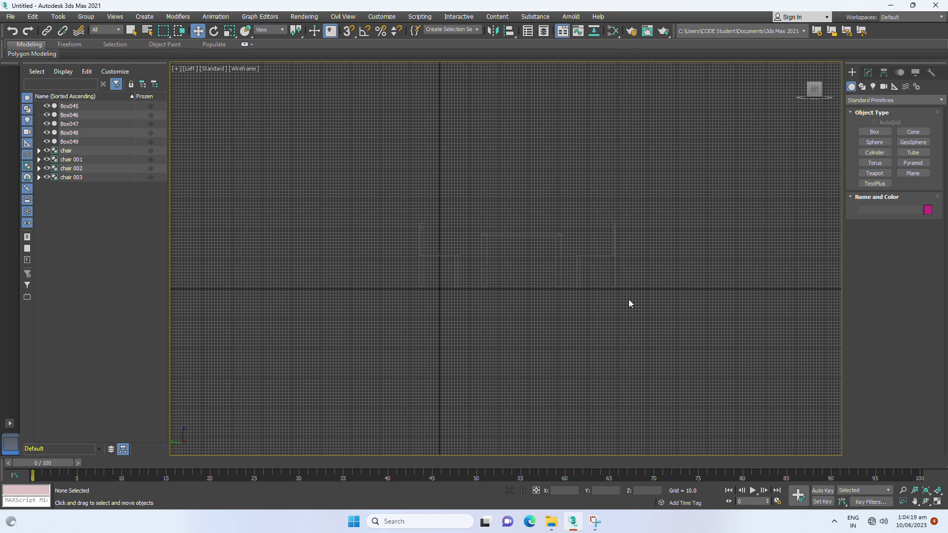
key(alt+w)
Draw a large floor plane, Plane001, under the table in the Top view
mouse_move(649, 381)
alt+middle_down()
mouse_move(609, 381)
mouse_move(628, 381)
alt+middle_up()
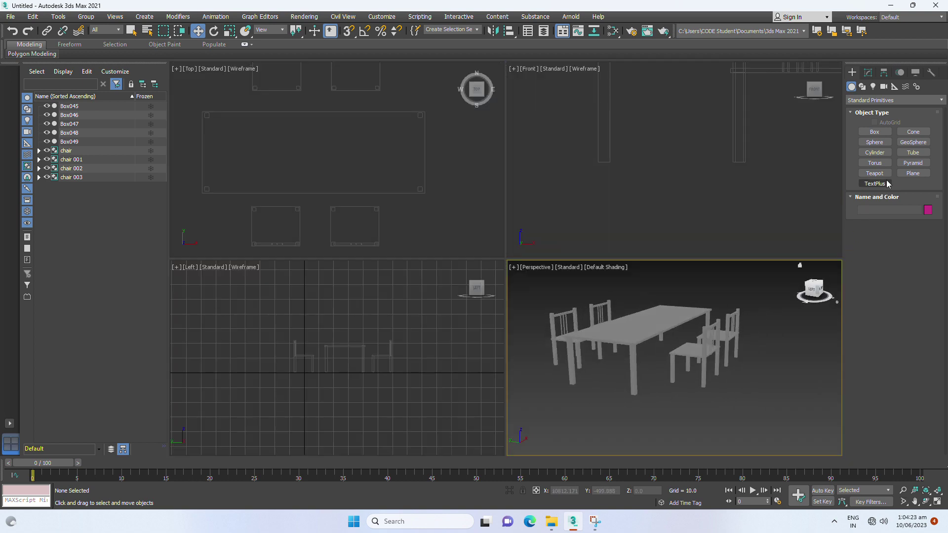
click(912, 174)
scroll(414, 221, down, 5)
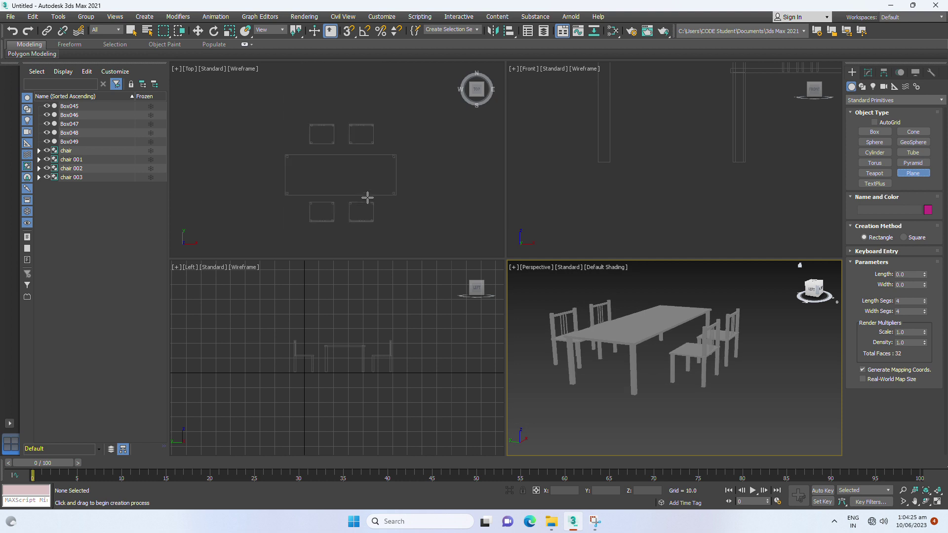
scroll(366, 196, down, 2)
click(270, 125)
drag(270, 125, 464, 265)
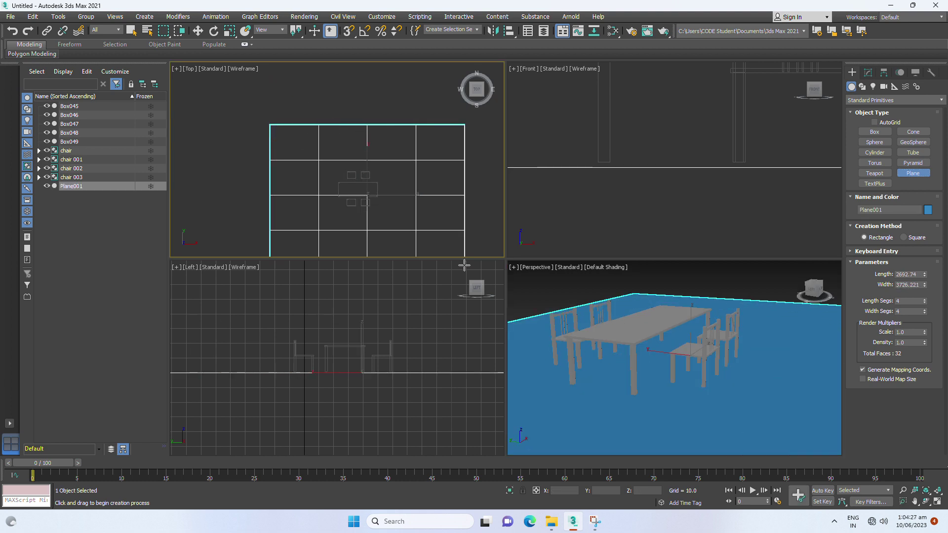
click(464, 266)
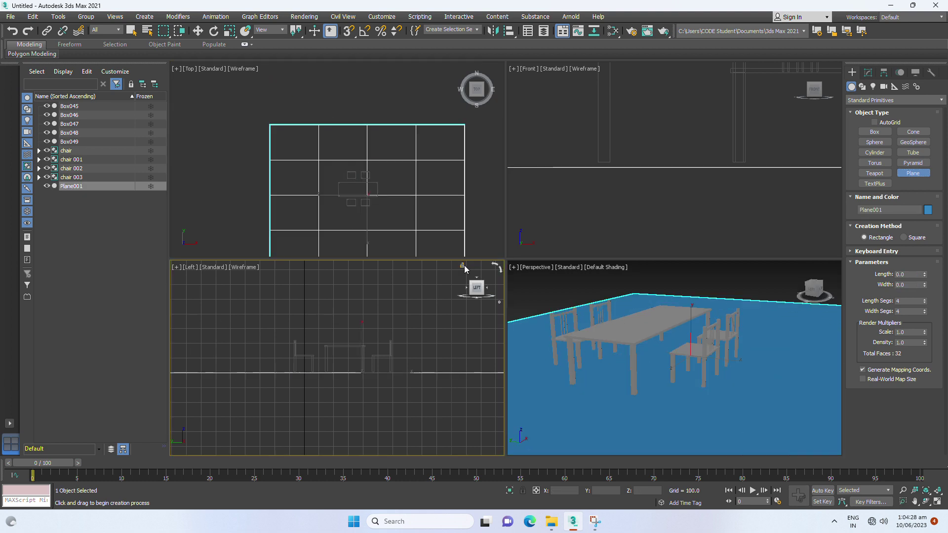
right_click(647, 379)
Orbit the maximised Perspective view to inspect the table and floor
key(alt+w)
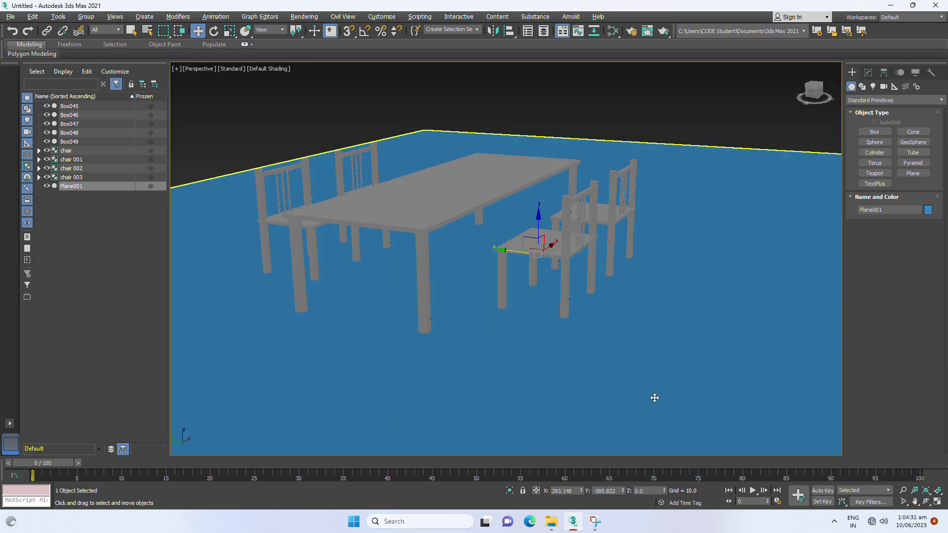
scroll(653, 395, down, 1)
scroll(624, 366, down, 3)
scroll(582, 364, down, 2)
mouse_move(604, 339)
alt+middle_down()
mouse_move(781, 345)
mouse_move(511, 339)
mouse_move(540, 349)
mouse_move(548, 344)
mouse_move(518, 345)
mouse_move(523, 334)
mouse_move(543, 334)
mouse_move(493, 344)
alt+middle_up()
scroll(547, 344, up, 3)
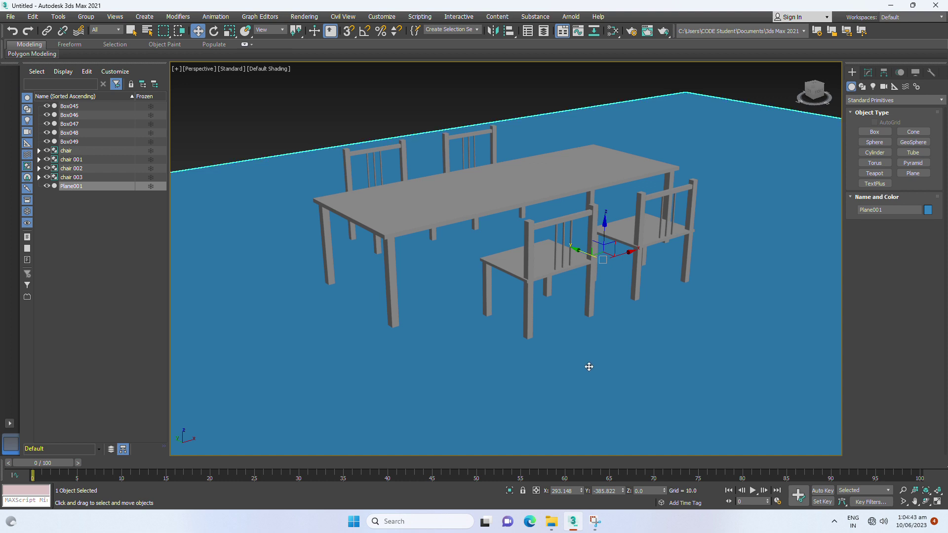
key(alt+w)
middle_drag(407, 207, 343, 174)
middle_click(609, 175)
scroll(630, 173, down, 5)
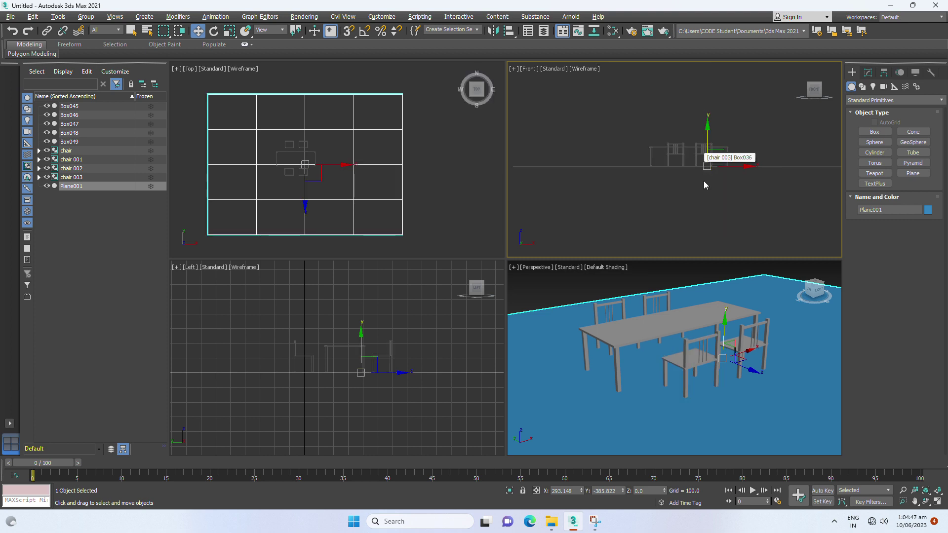
scroll(704, 185, up, 2)
scroll(705, 186, up, 2)
click(912, 174)
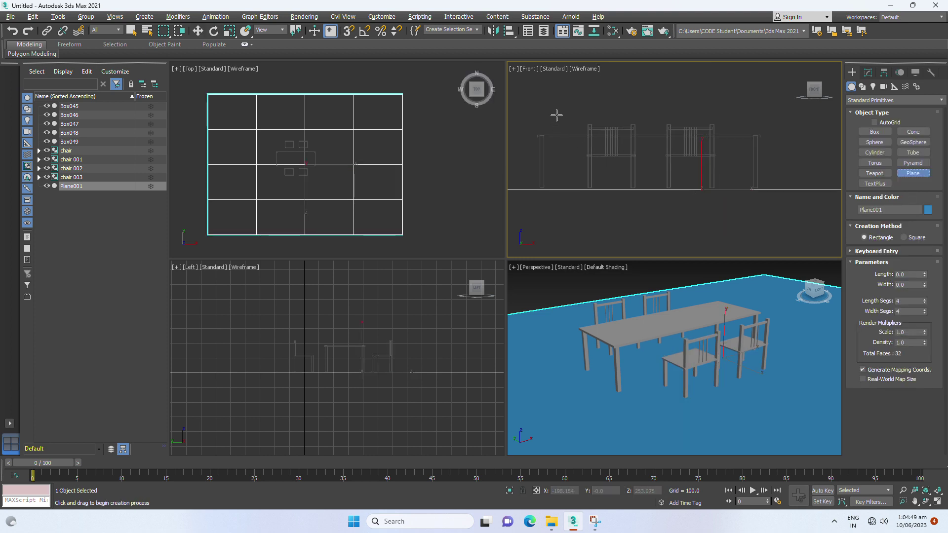
drag(545, 79, 815, 274)
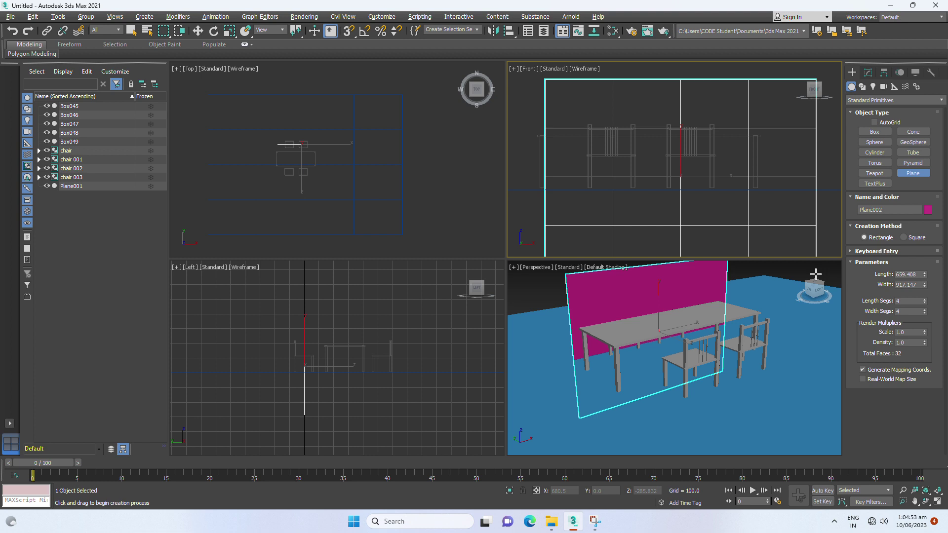
right_click(815, 273)
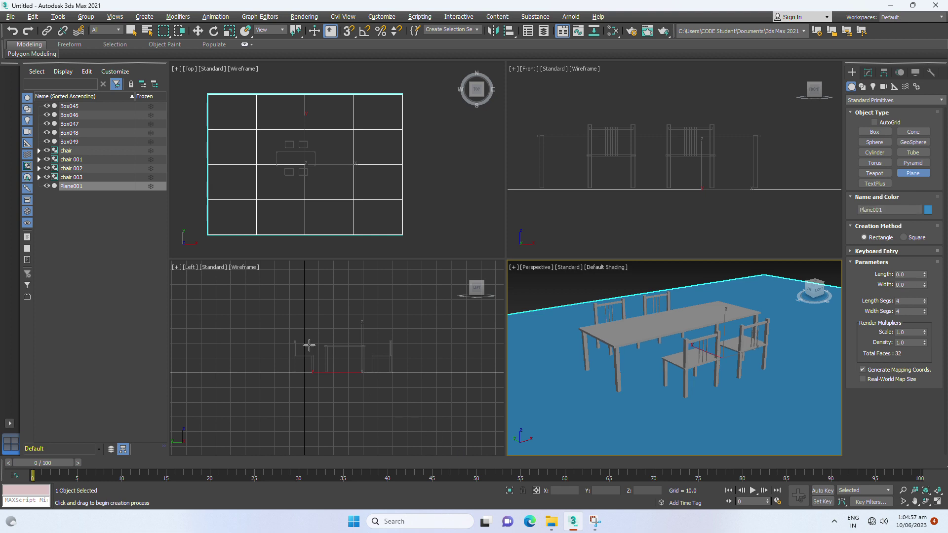
drag(264, 304, 430, 436)
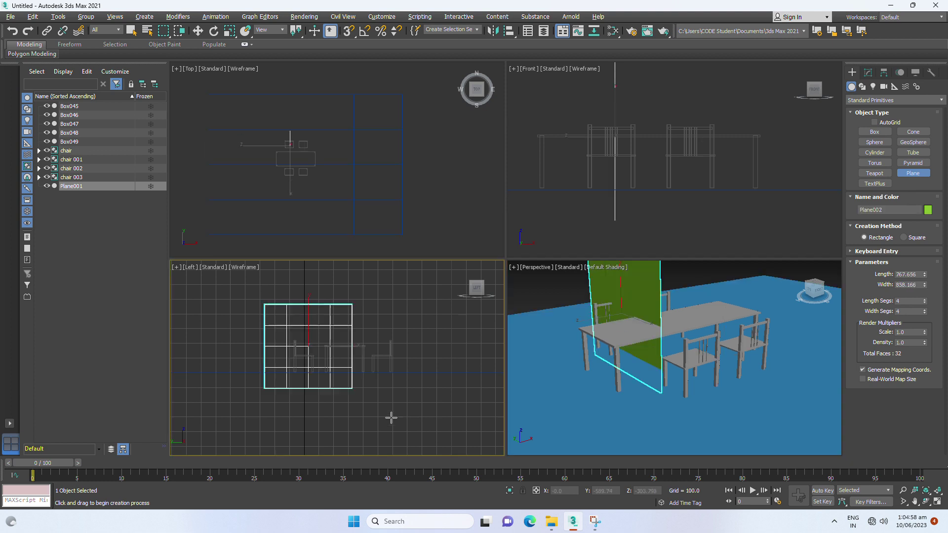
right_click(430, 436)
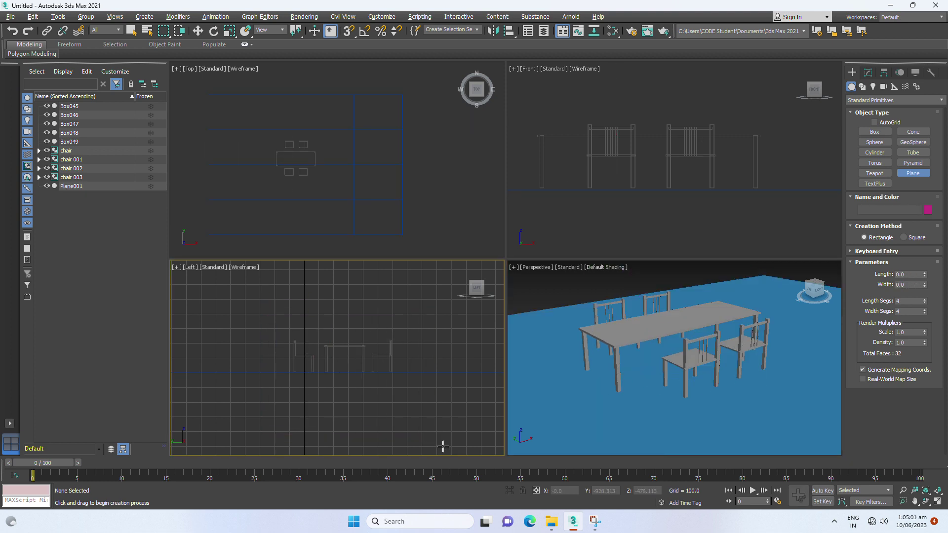
right_click(446, 446)
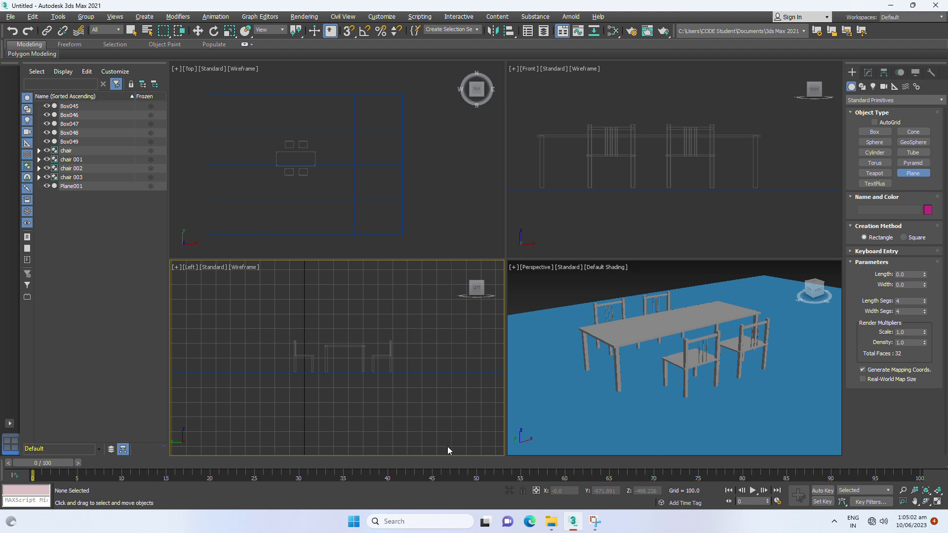
click(546, 289)
Inspect the tabletop and front chair in a maximised Perspective view
click(623, 328)
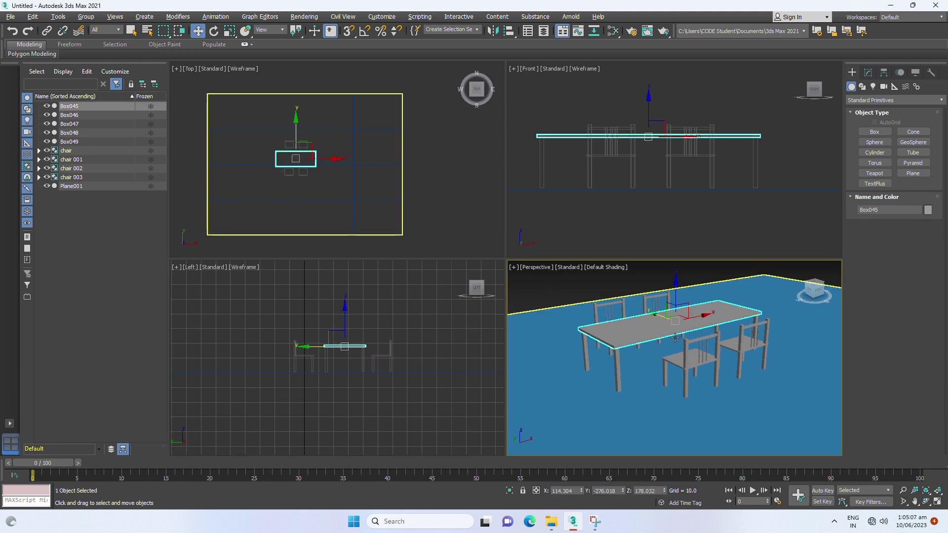
scroll(674, 337, up, 3)
key(alt+w)
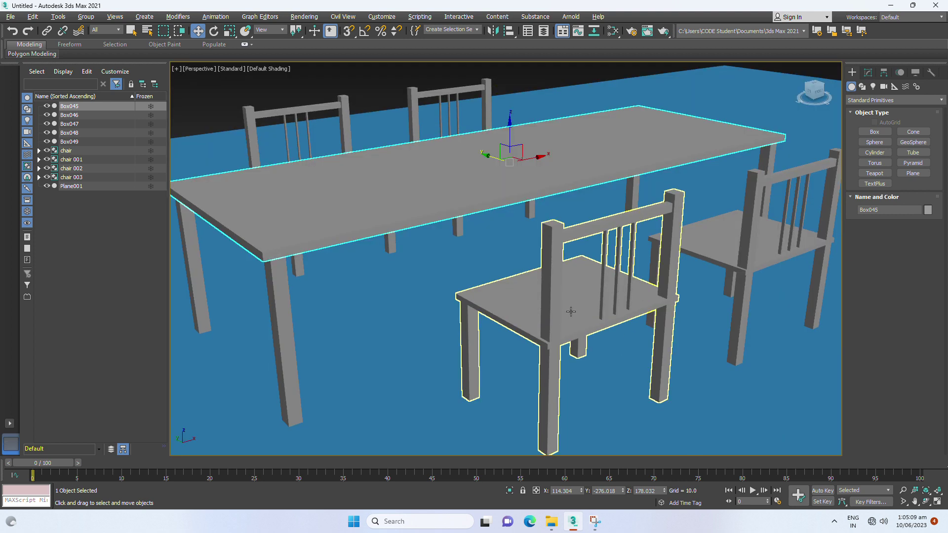
scroll(443, 254, down, 2)
click(509, 216)
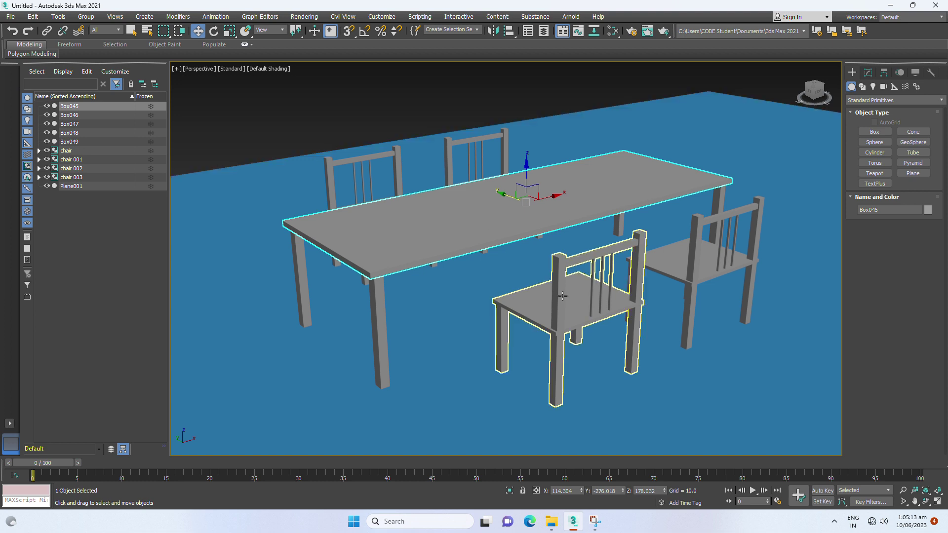
click(565, 296)
click(433, 212)
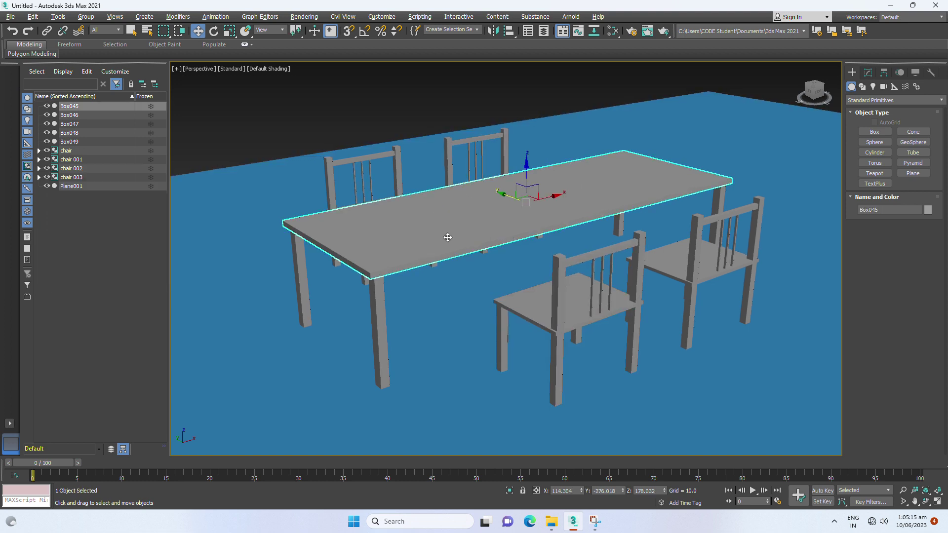
alt+middle_drag(448, 239, 460, 223)
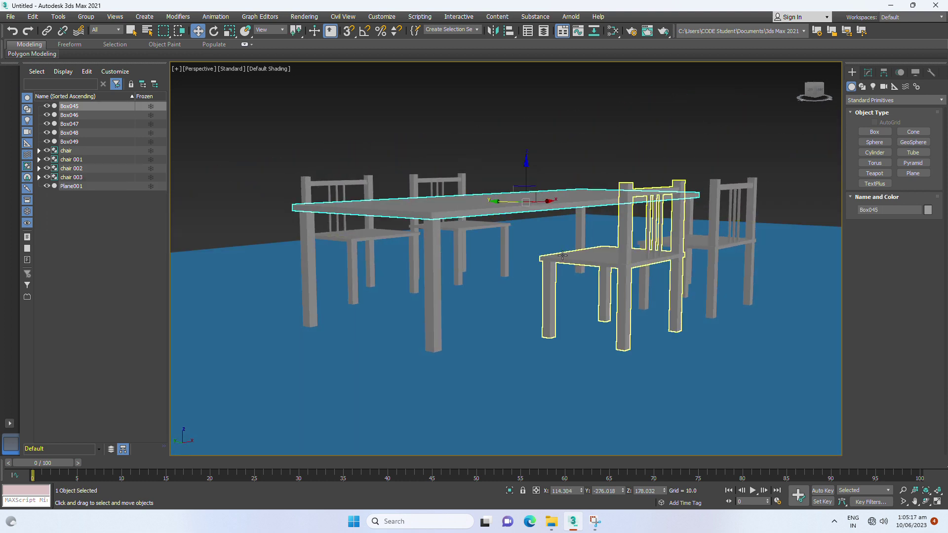
key(alt+w)
Maximise the Left viewport and hide its grid
click(589, 199)
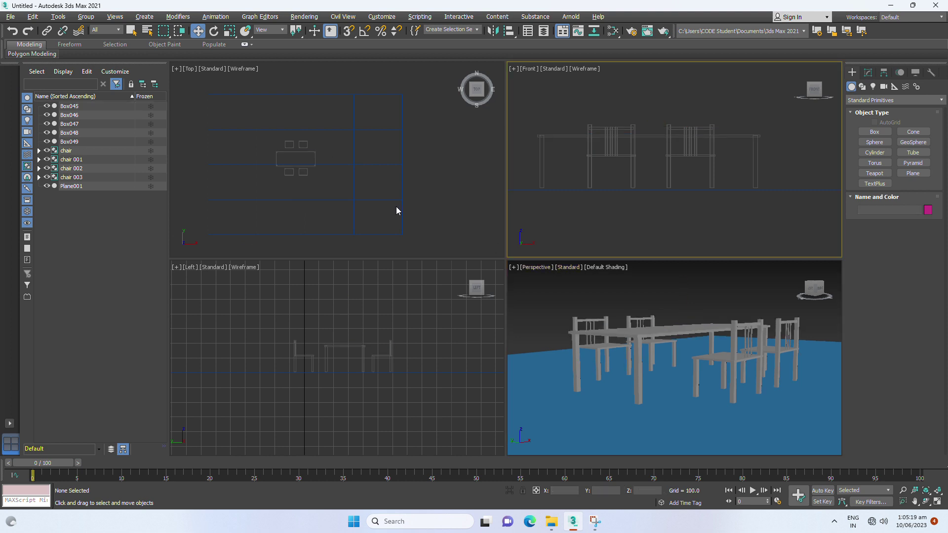
click(320, 332)
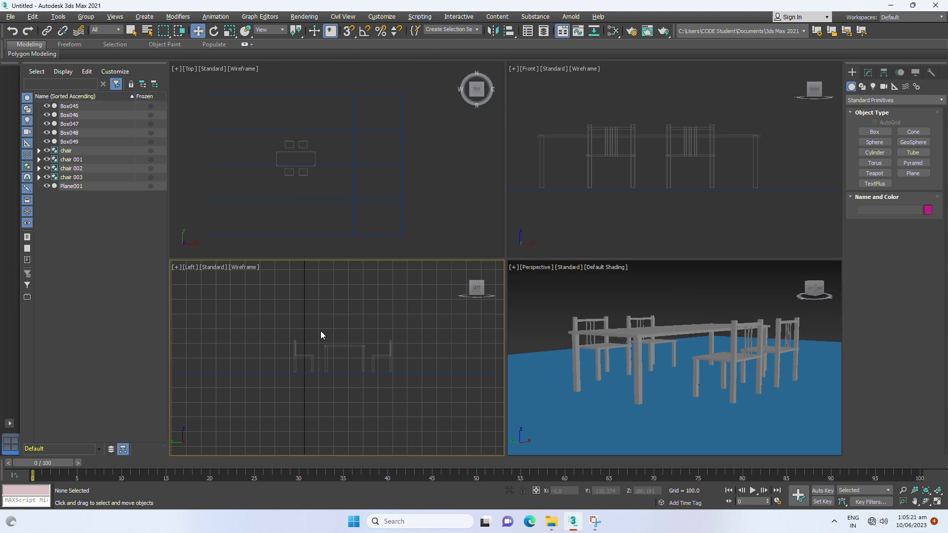
key(alt+w)
key(g)
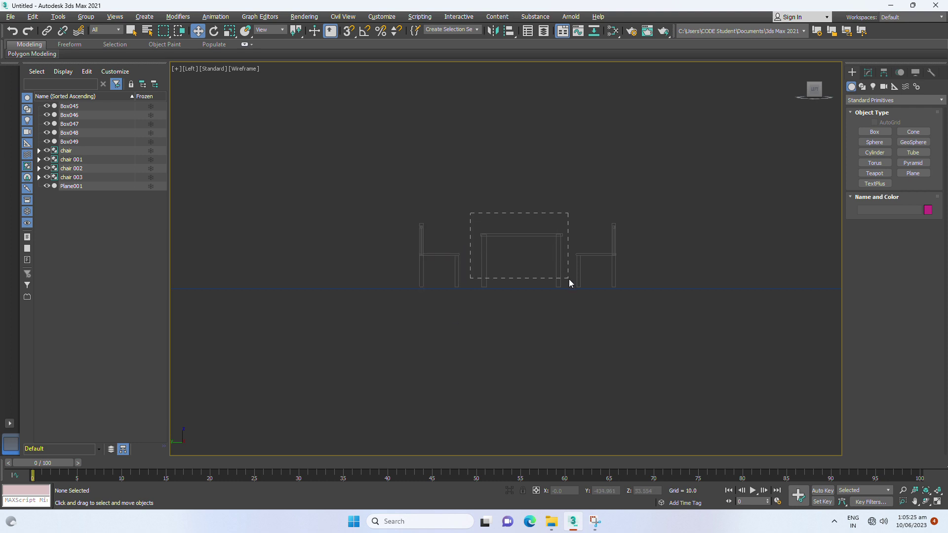
Marquee-select the tabletop and legs Box045–Box049 in the Left view
drag(568, 279, 568, 279)
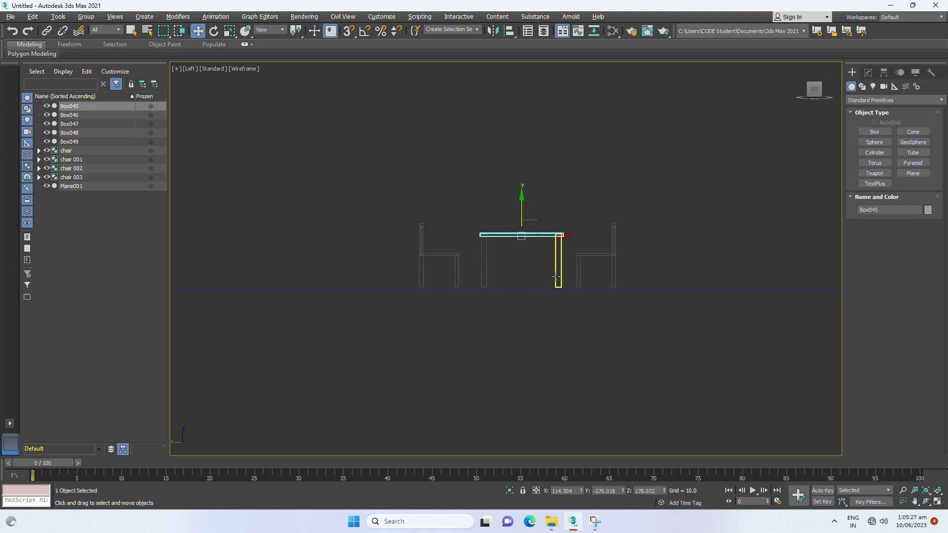
scroll(556, 284, up, 4)
click(499, 301)
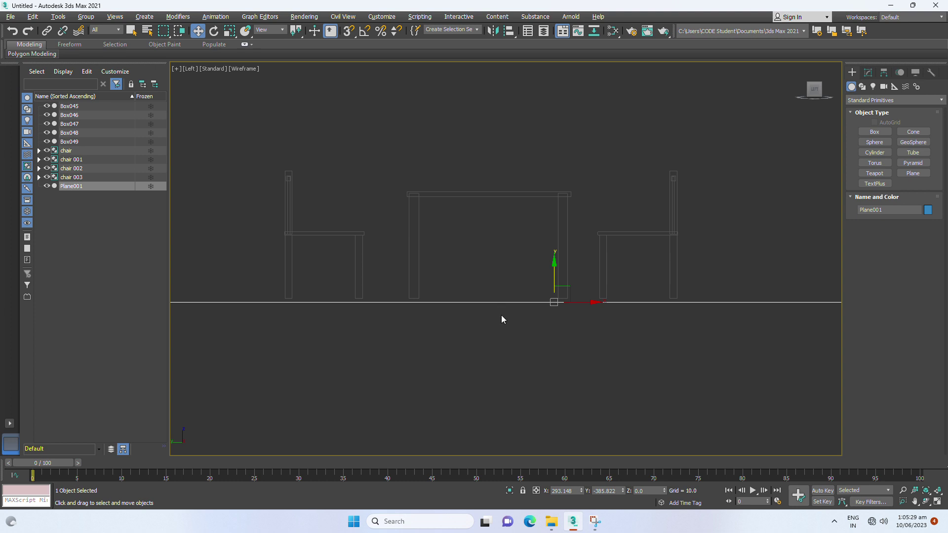
click(404, 145)
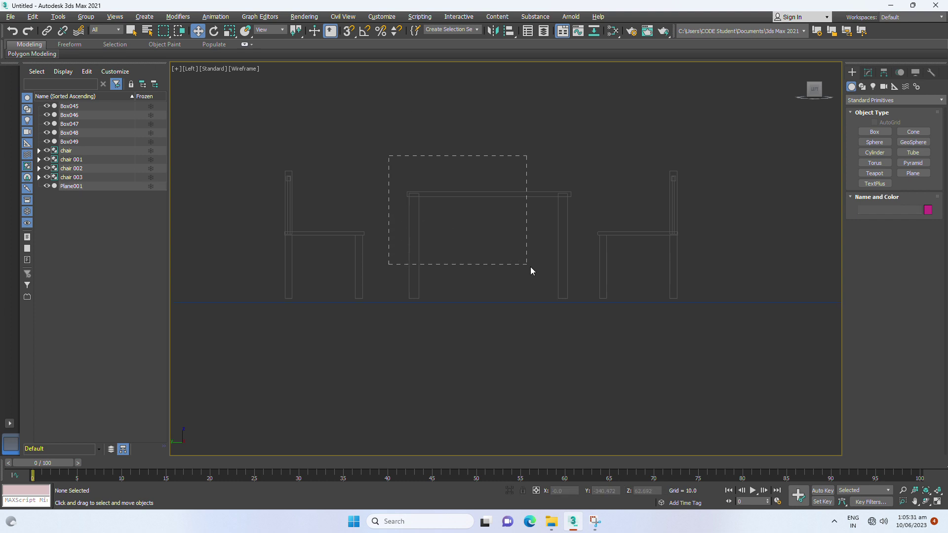
mouse_move(530, 267)
mouse_down()
mouse_move(583, 300)
mouse_move(582, 321)
mouse_up()
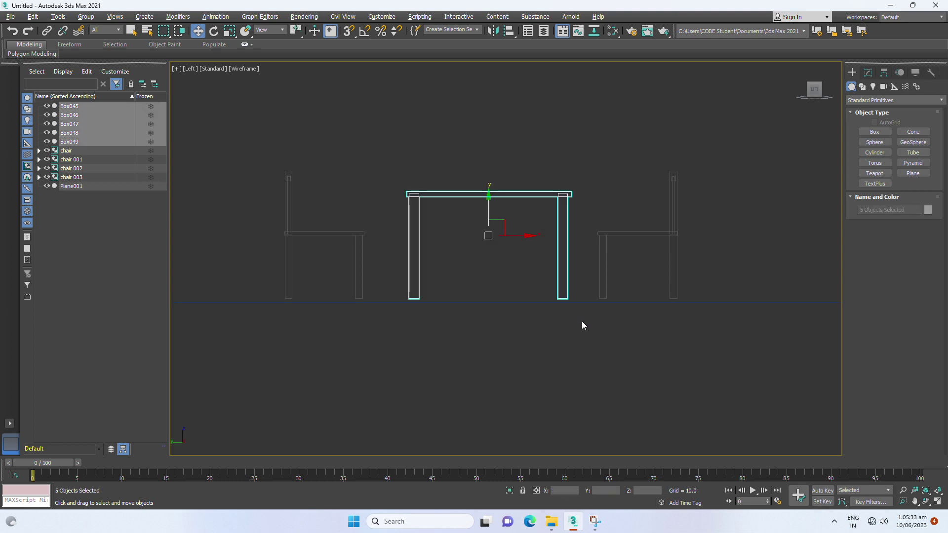
Group the tabletop and four legs into a group named Table
key(super+Shift_L)
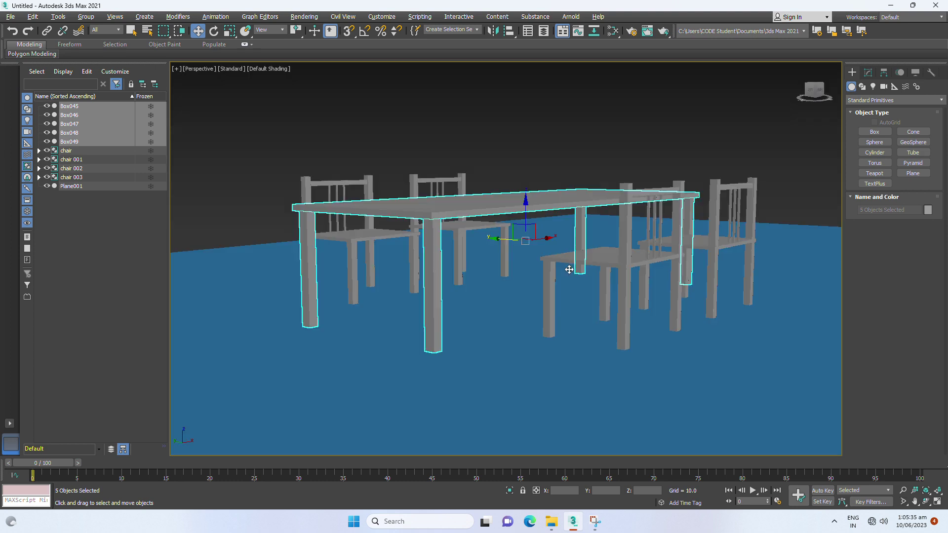
scroll(539, 310, down, 3)
alt+middle_drag(499, 322, 485, 298)
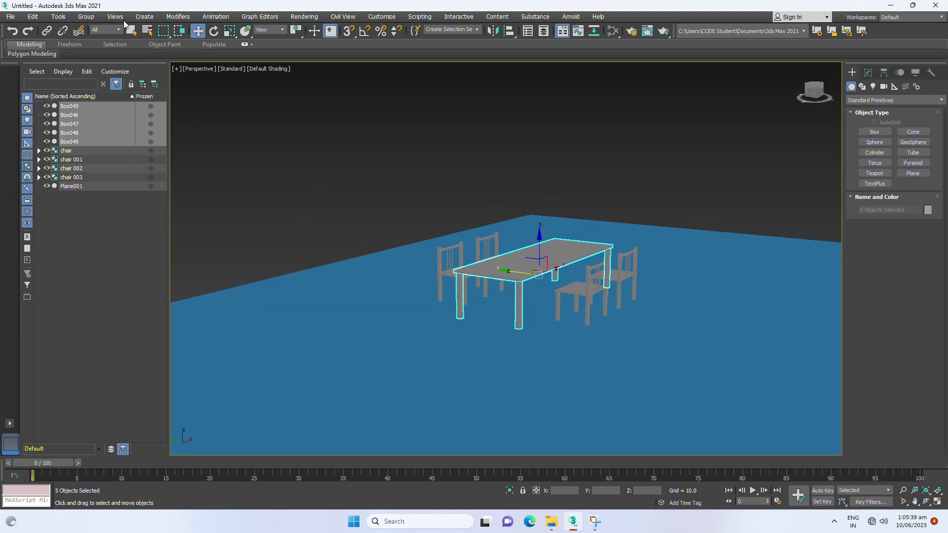
click(86, 17)
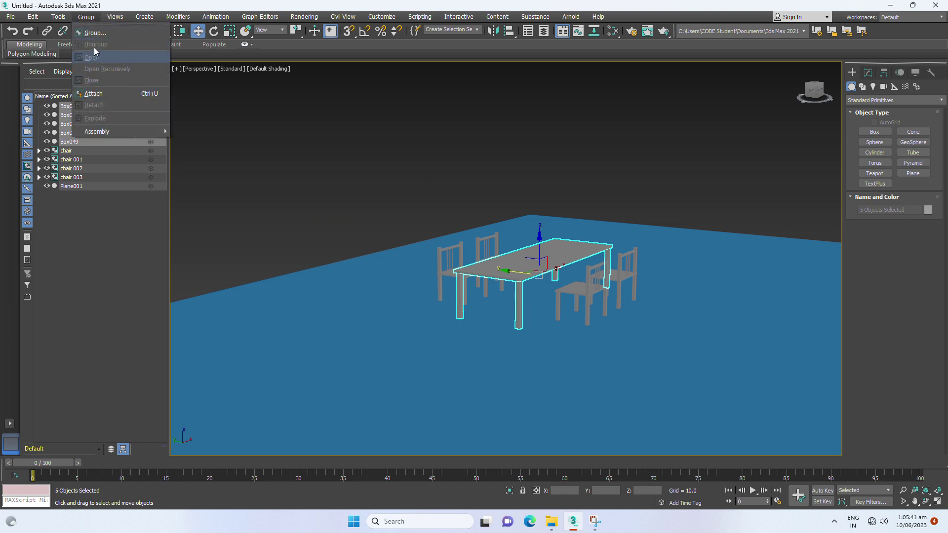
click(95, 32)
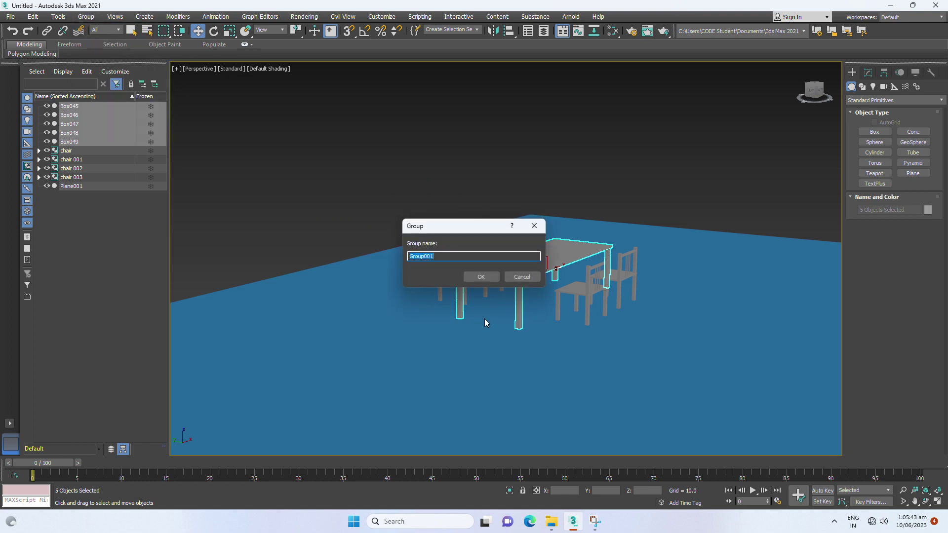
text(Table)
click(482, 275)
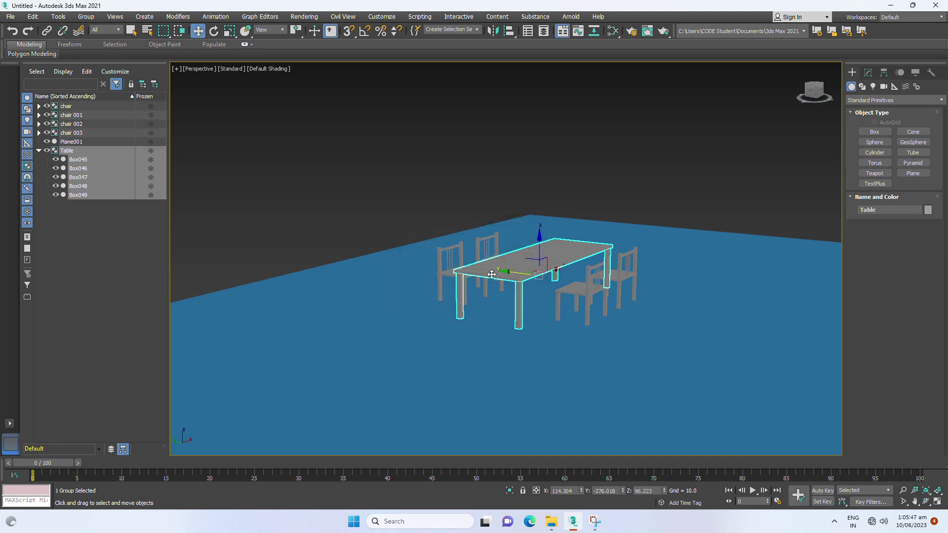
click(623, 180)
mouse_move(545, 389)
alt+middle_down()
mouse_move(546, 371)
mouse_move(587, 355)
mouse_move(592, 334)
mouse_move(547, 313)
mouse_move(613, 328)
alt+middle_up()
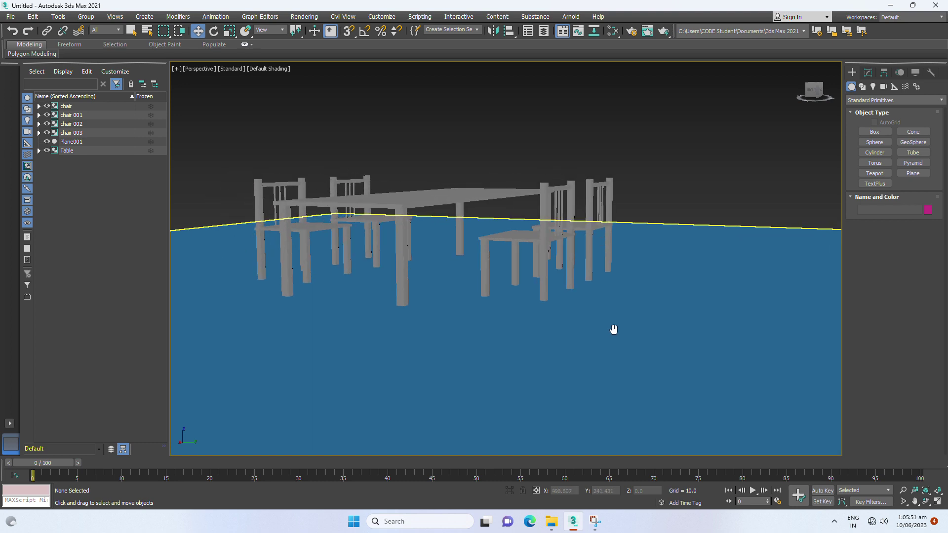
In the Top view, select the Table group and four chairs and frame them
scroll(613, 329, down, 2)
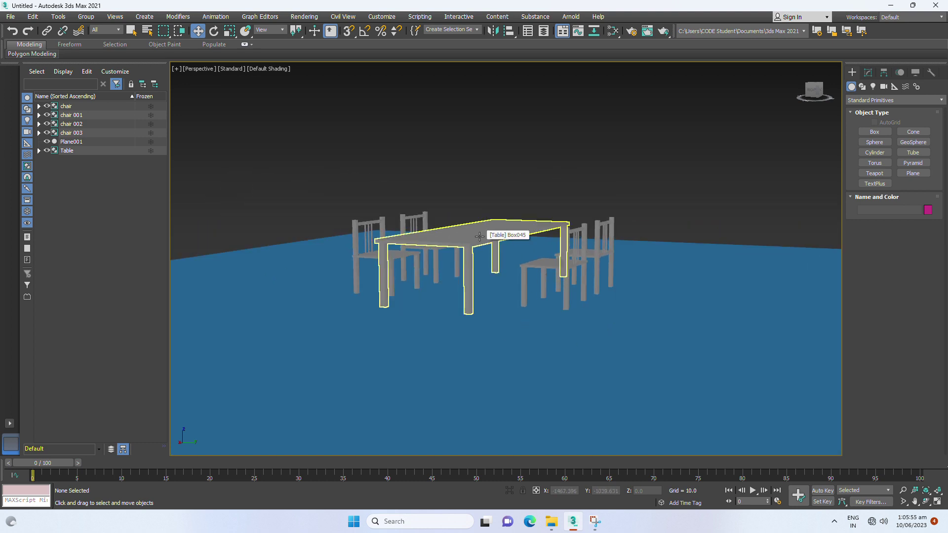
key(t)
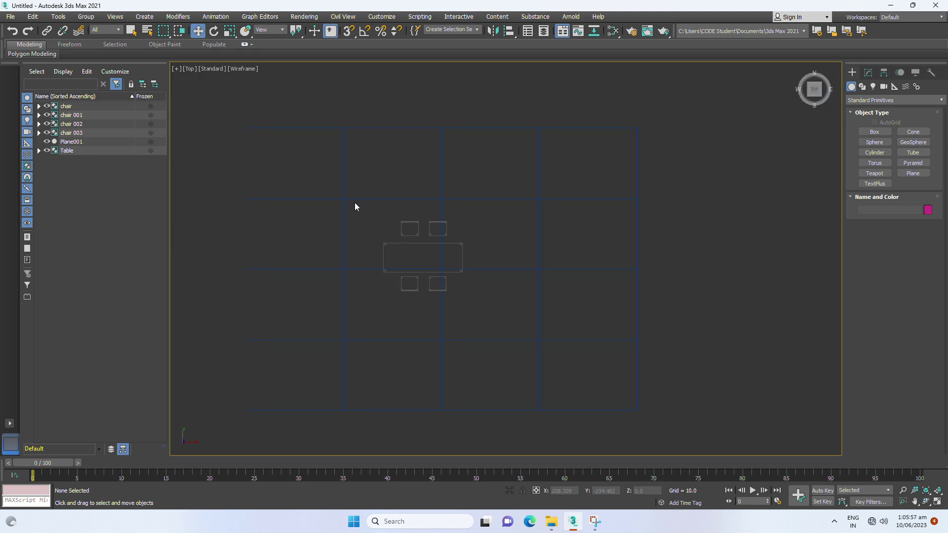
drag(522, 353, 523, 353)
scroll(442, 296, up, 4)
middle_drag(413, 276, 557, 302)
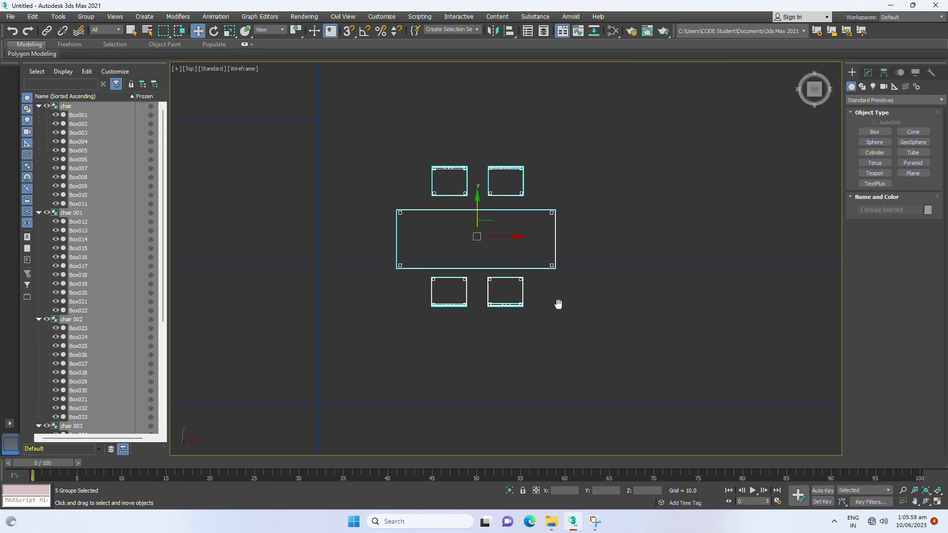
scroll(560, 316, up, 2)
scroll(501, 324, up, 4)
scroll(550, 387, down, 2)
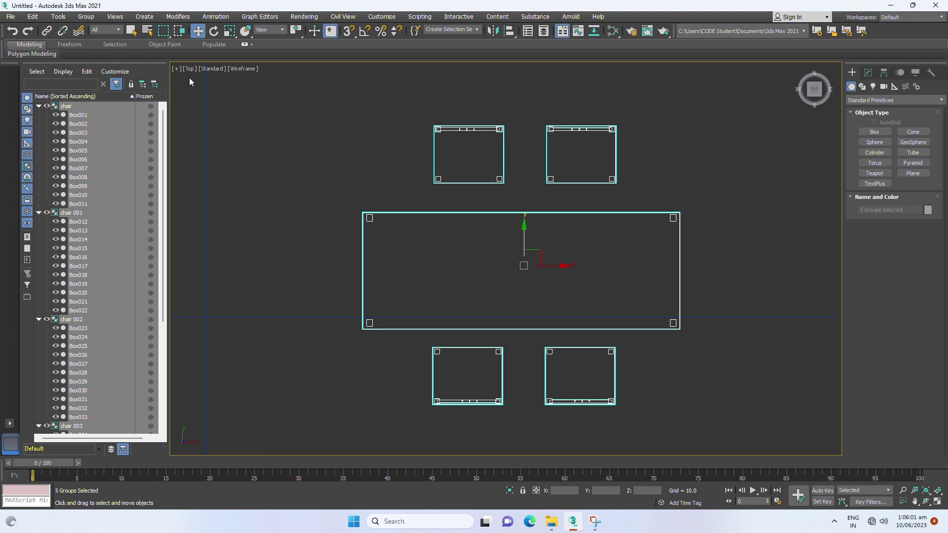
Create a teapot, Teapot001, over the tabletop in the Top view
click(874, 174)
scroll(641, 249, up, 3)
scroll(597, 269, up, 3)
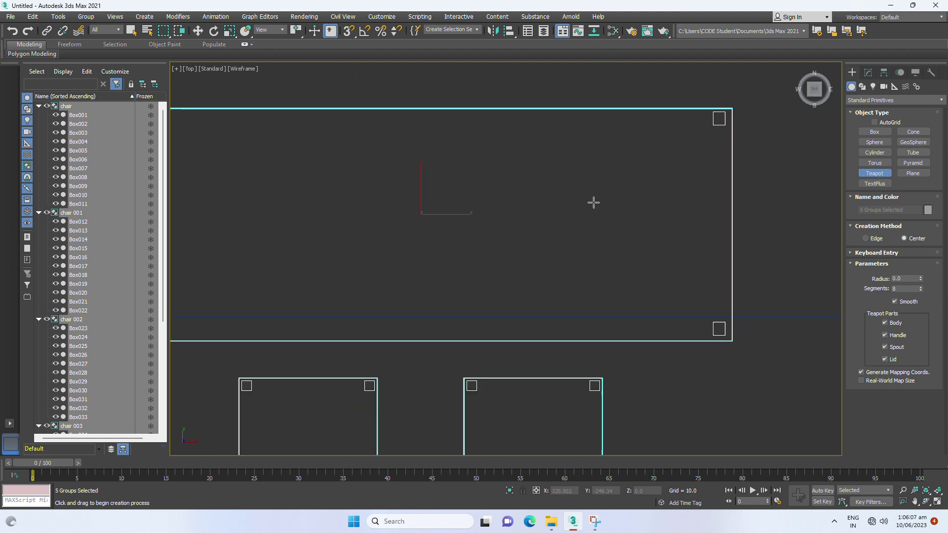
drag(577, 212, 590, 228)
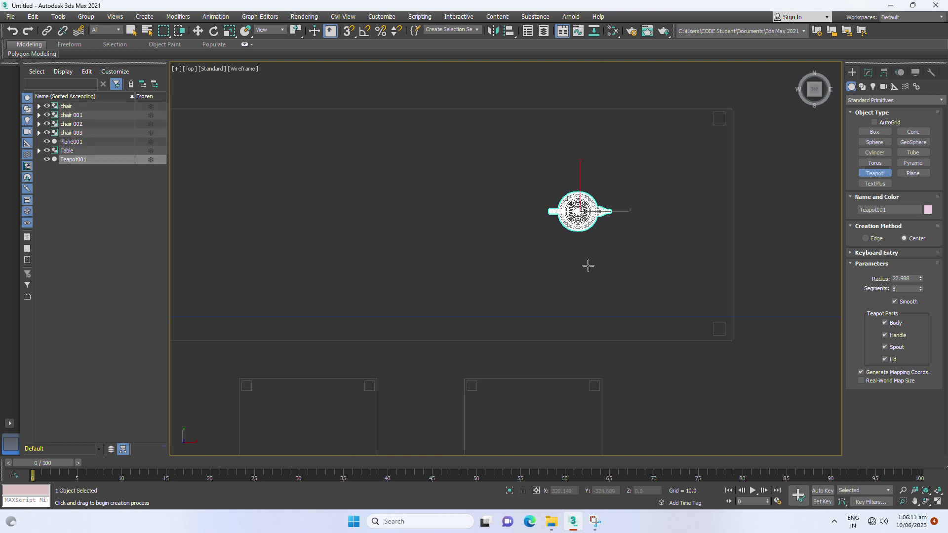
From the Left view, raise the teapot onto the tabletop at Z 186.594
key(l)
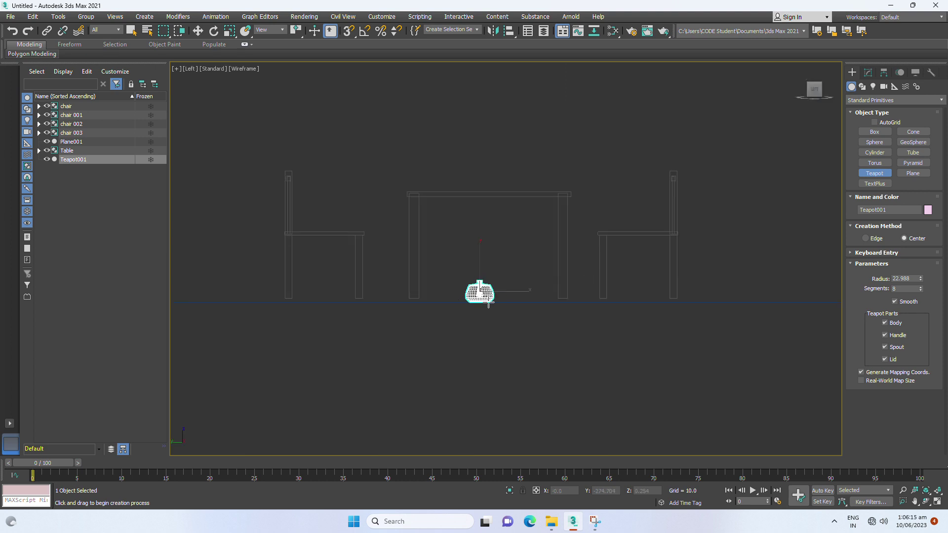
key(w)
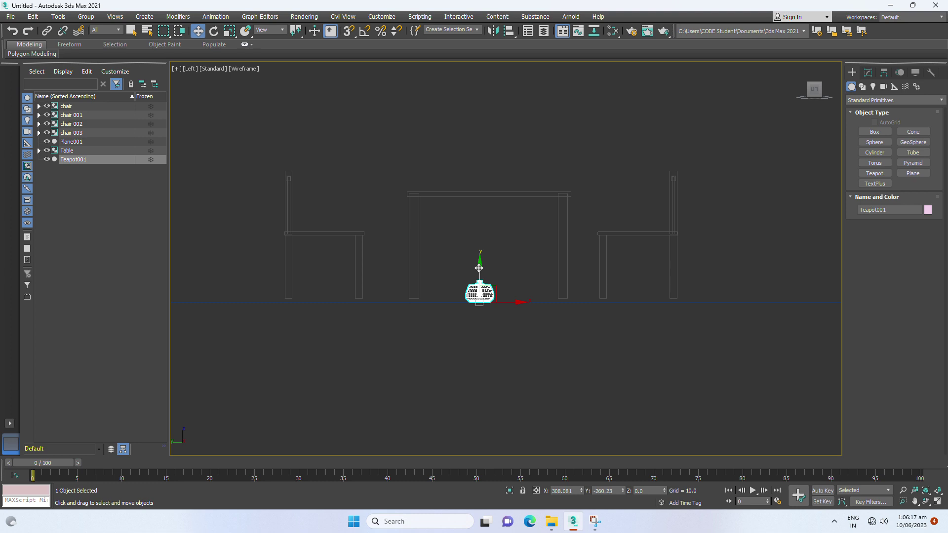
drag(479, 268, 482, 157)
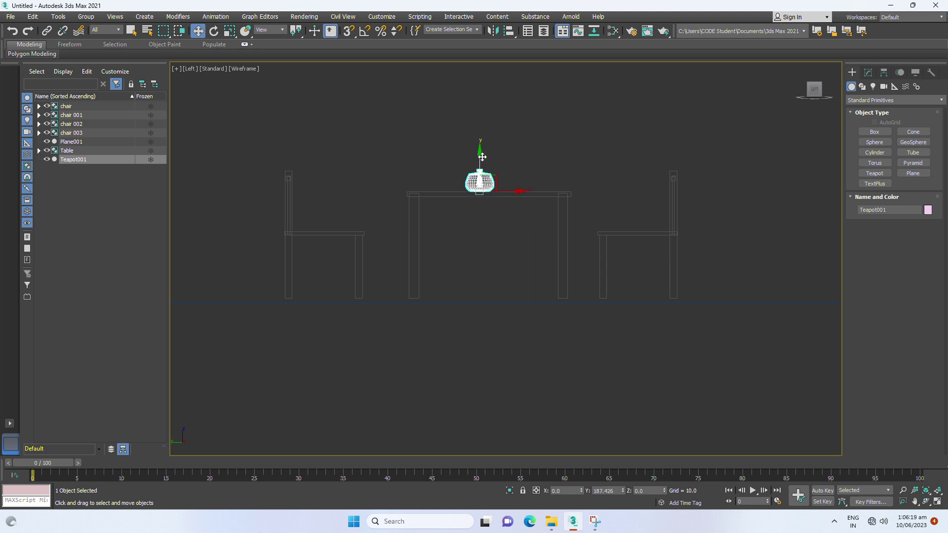
key(p)
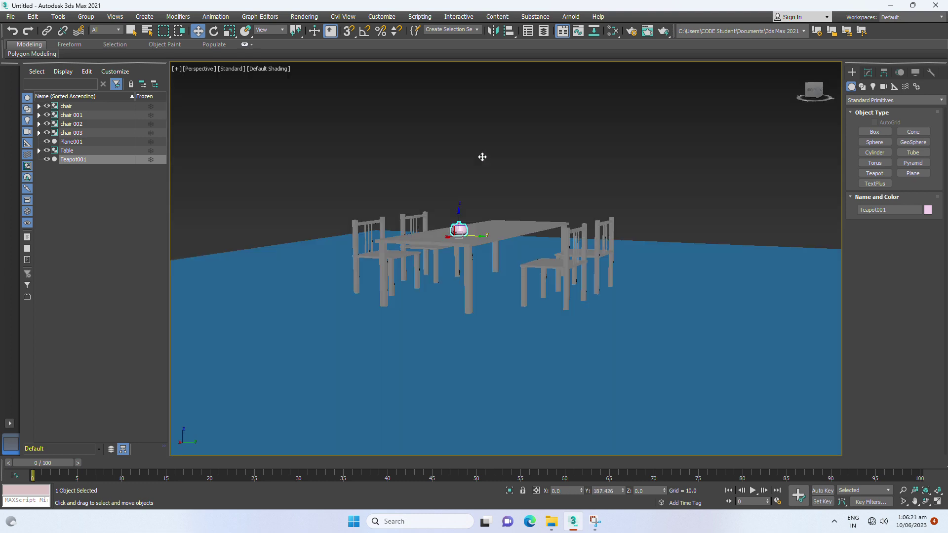
drag(462, 224, 548, 236)
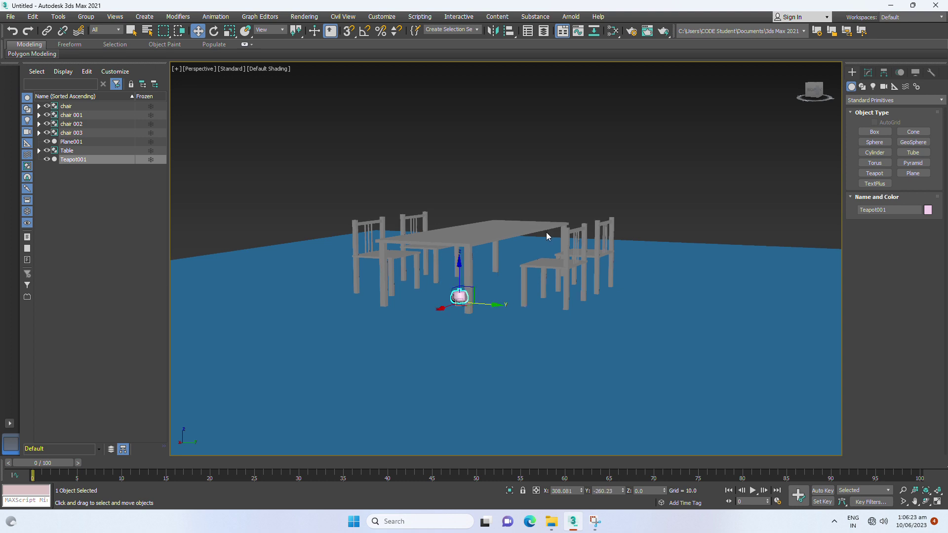
key(l)
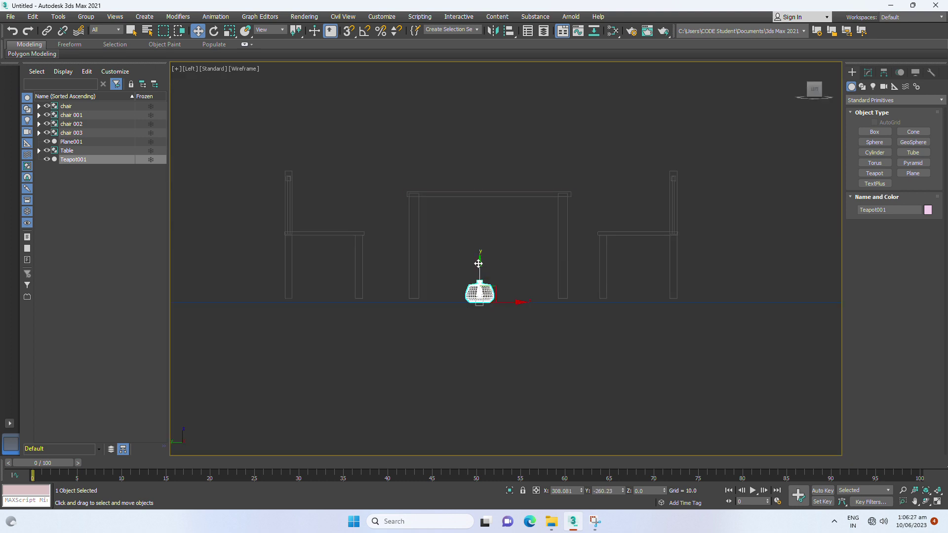
drag(478, 264, 478, 153)
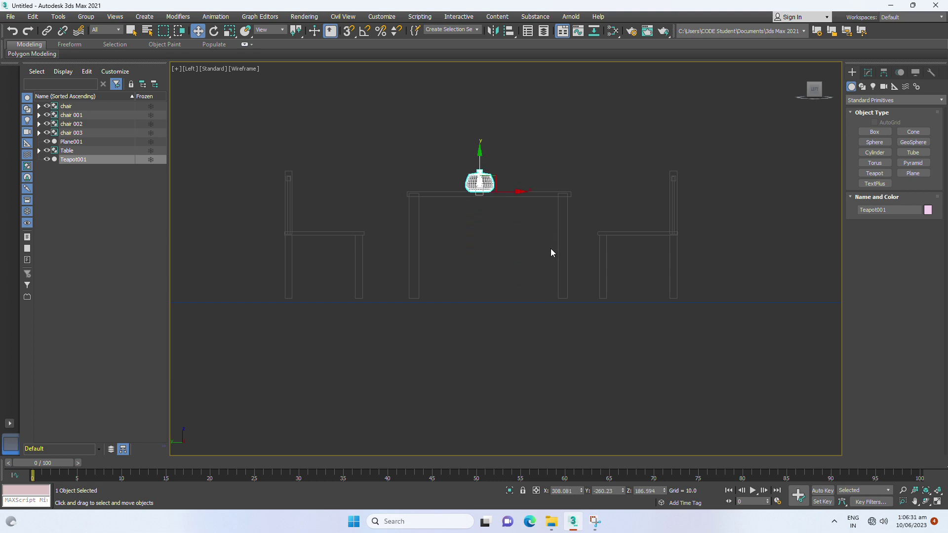
Show all four viewports, then zoom and orbit Perspective down for a low look at the teapot
key(alt+w)
right_click(651, 385)
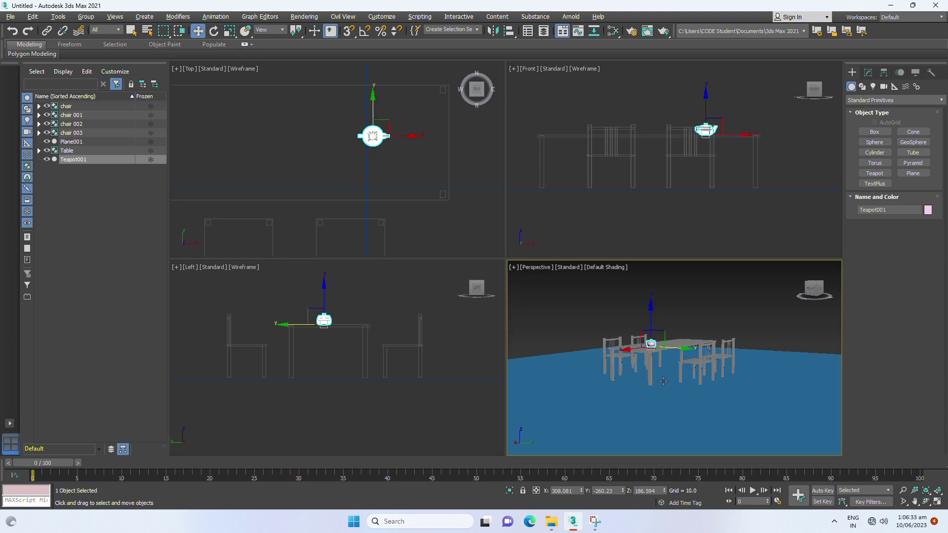
scroll(652, 385, up, 1)
scroll(641, 378, up, 3)
scroll(631, 370, down, 5)
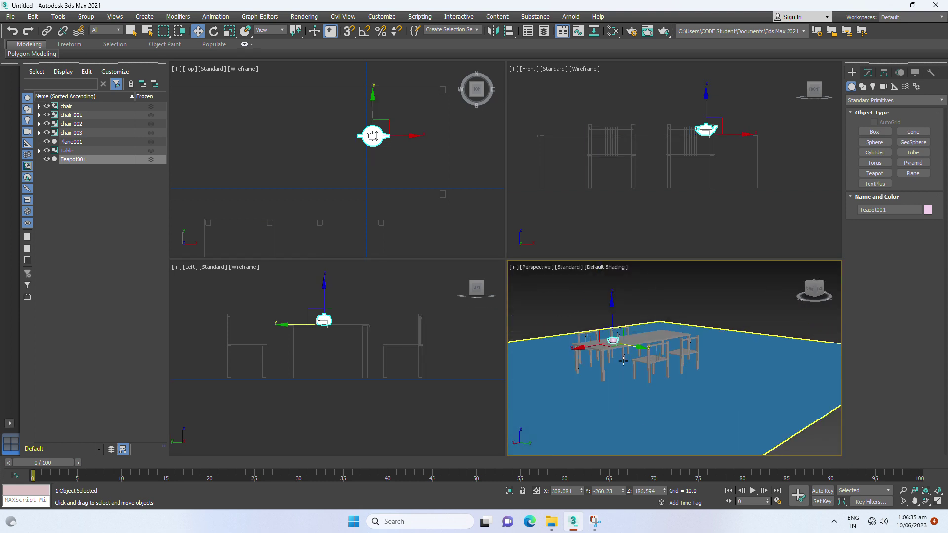
scroll(622, 362, up, 3)
scroll(621, 357, up, 1)
scroll(620, 353, up, 2)
scroll(619, 348, up, 2)
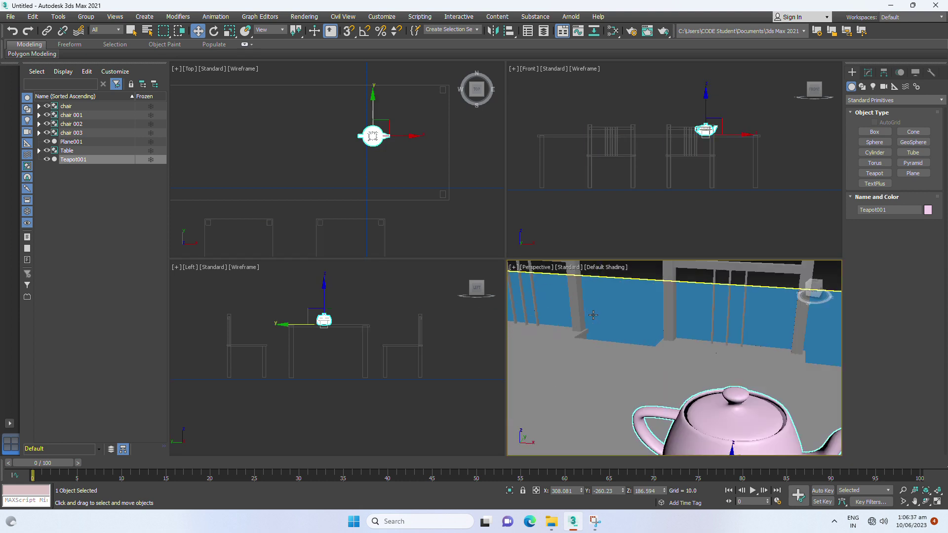
scroll(617, 343, up, 2)
scroll(618, 341, down, 5)
mouse_move(632, 341)
alt+middle_down()
mouse_move(719, 393)
mouse_move(756, 389)
mouse_move(719, 402)
alt+middle_up()
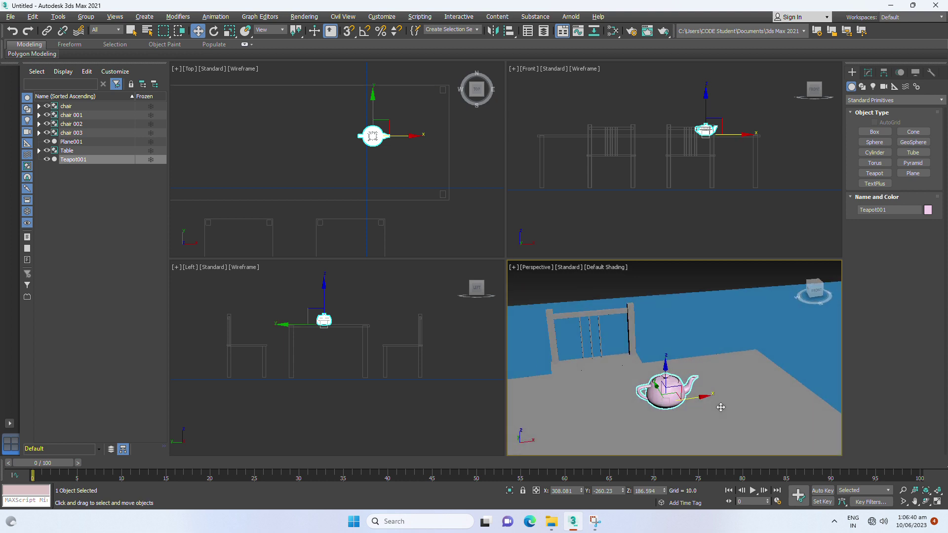
Maximize the Top view and select the teapot there
click(477, 192)
click(371, 136)
key(alt+w)
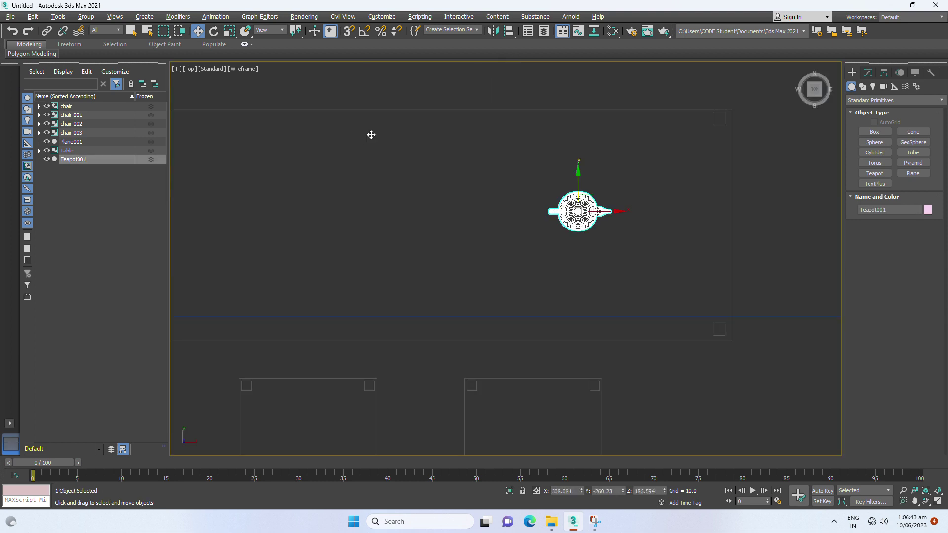
click(775, 232)
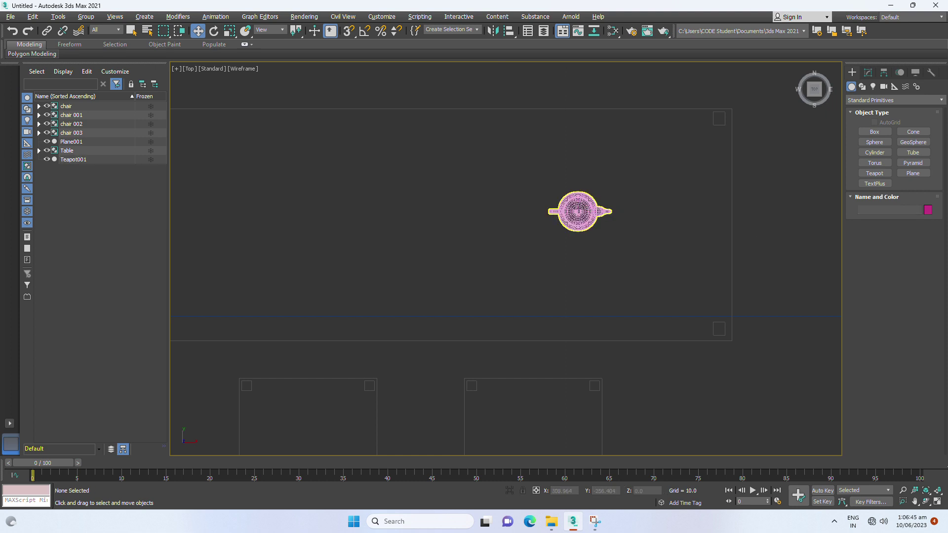
click(606, 217)
Rotate Teapot001 to -180 degrees around Z using the Z type-in field
key(e)
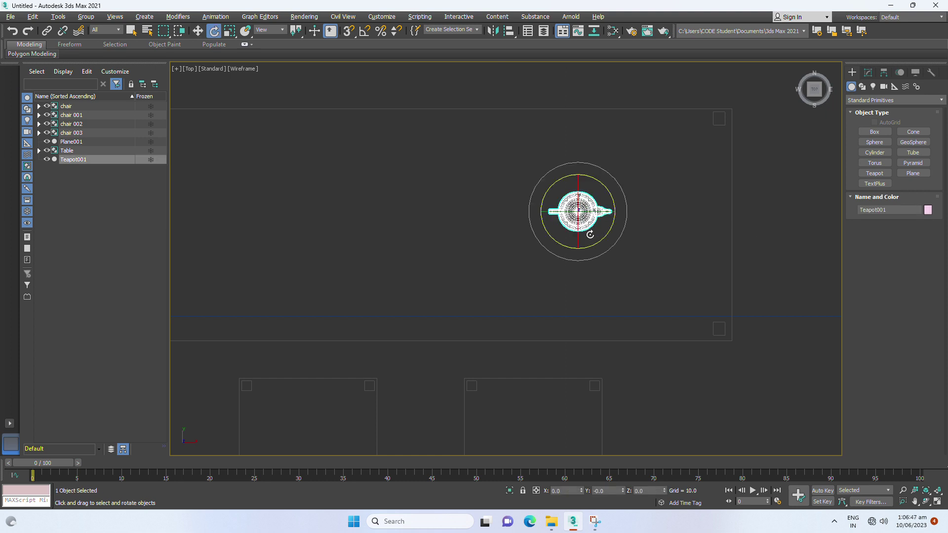
mouse_move(557, 241)
mouse_down()
mouse_move(676, 239)
mouse_move(768, 102)
mouse_move(613, 239)
mouse_move(631, 165)
mouse_move(599, 158)
mouse_move(609, 232)
mouse_move(554, 277)
mouse_move(572, 248)
mouse_move(637, 238)
mouse_move(670, 198)
mouse_up()
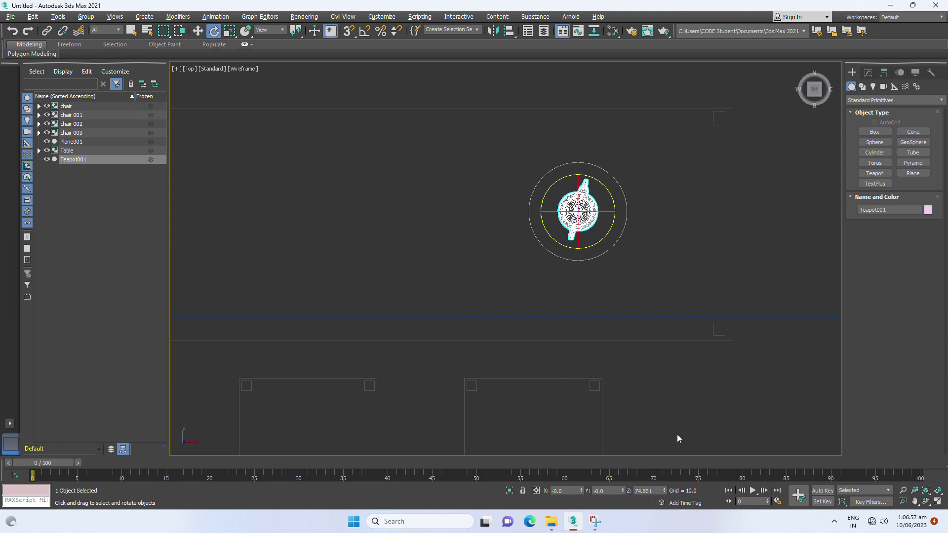
double_click(658, 491)
key(Return)
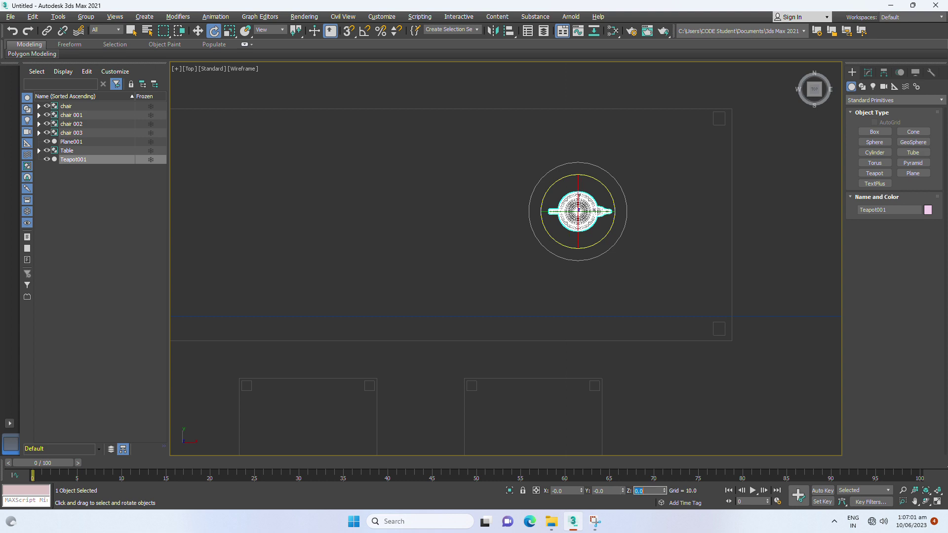
key(Return)
text(-180)
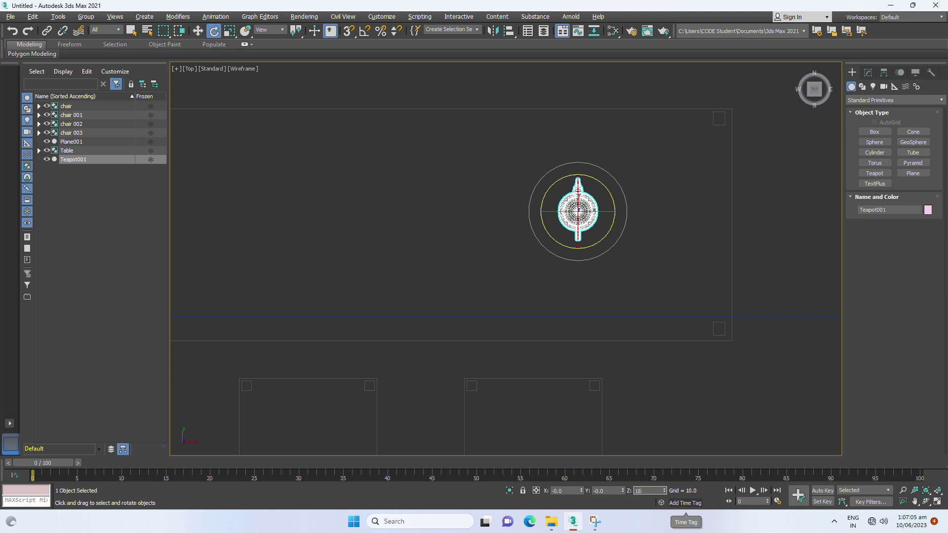
key(Return)
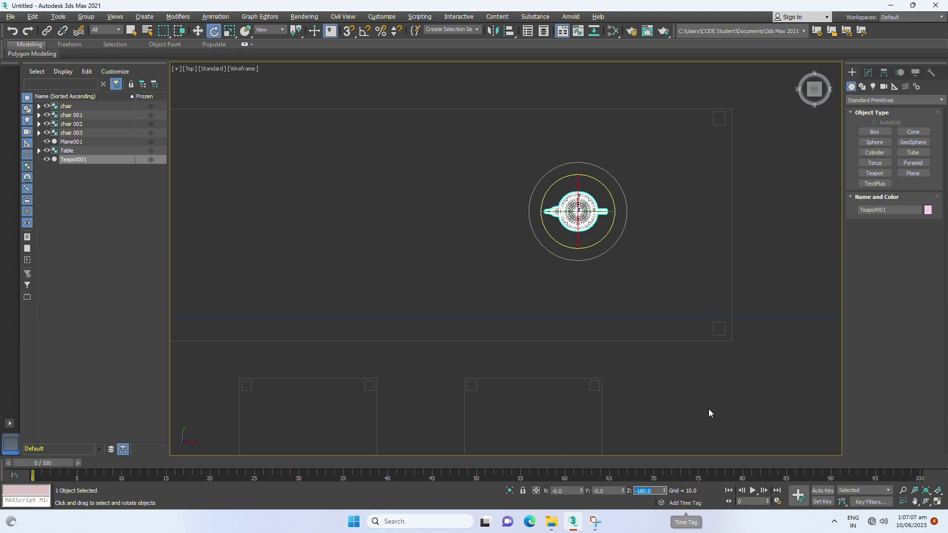
click(790, 238)
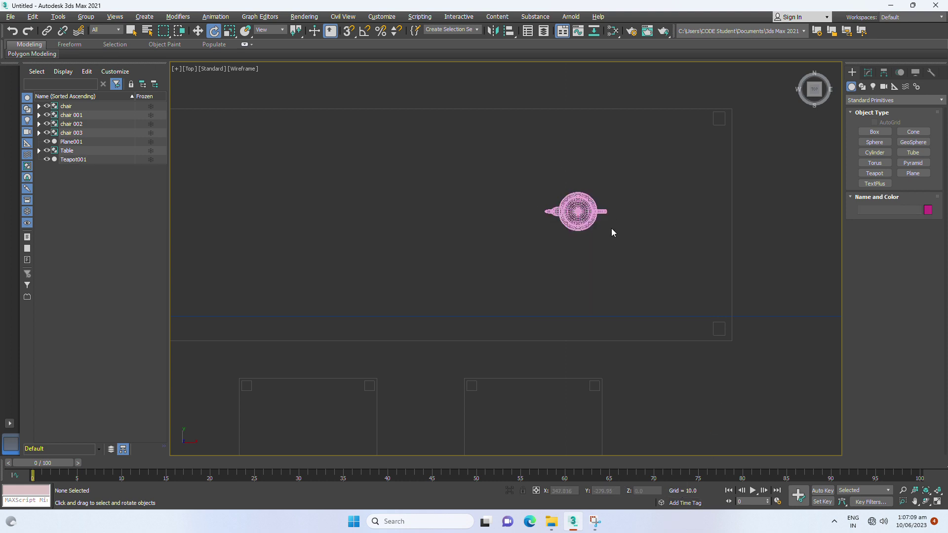
click(577, 212)
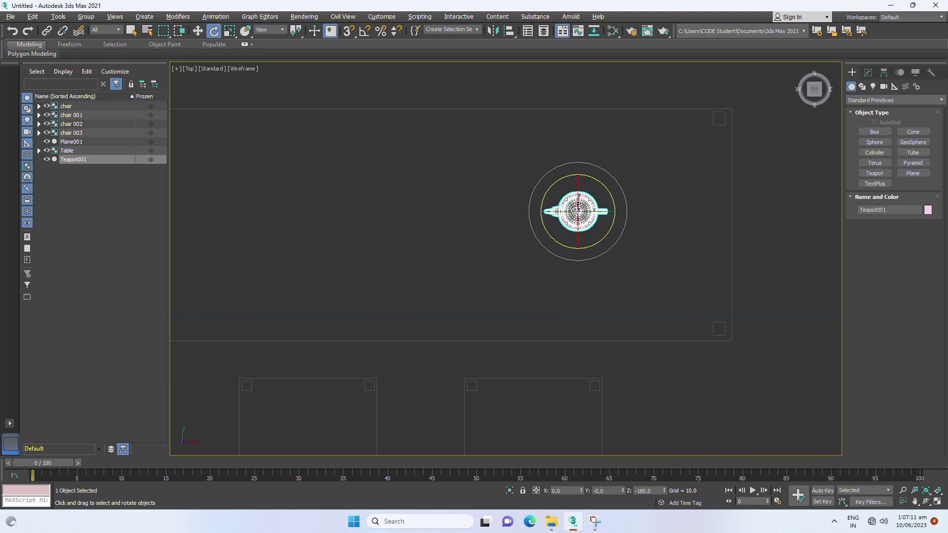
key(w)
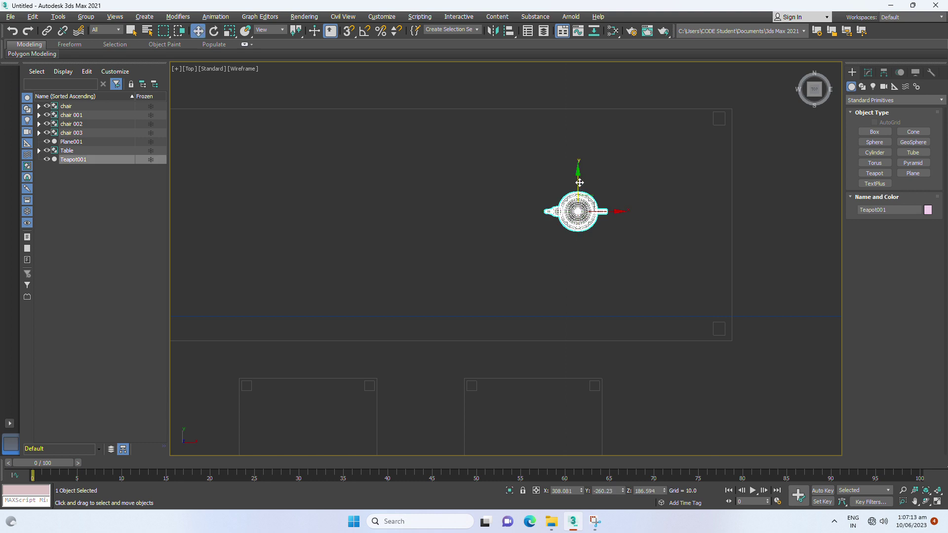
Clone the teapot as a copy and scale the copy down to about 81%
shift+drag(577, 180, 584, 135)
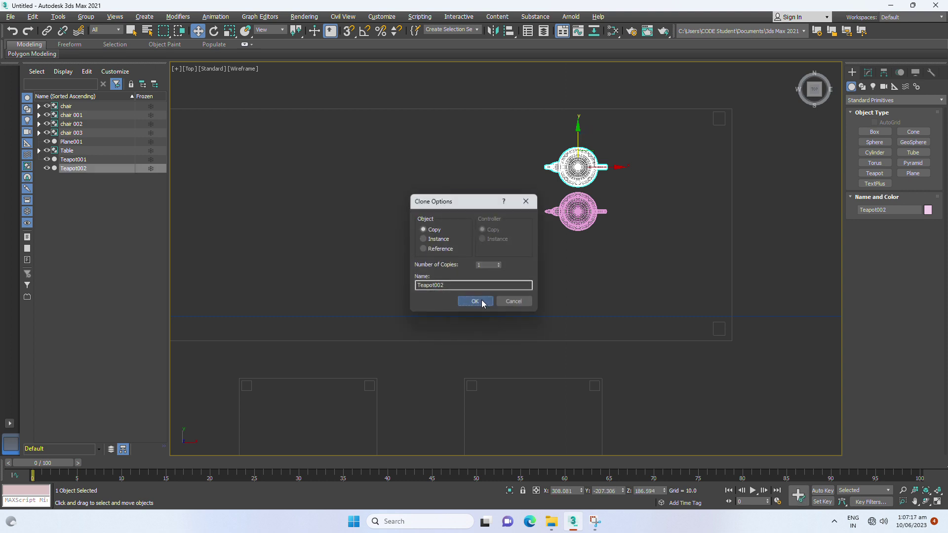
click(482, 293)
key(r)
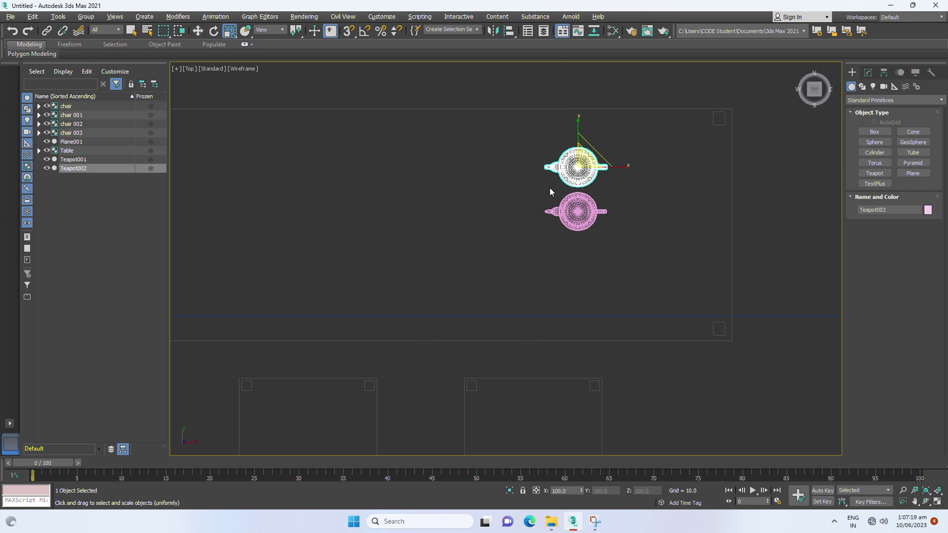
drag(578, 168, 619, 215)
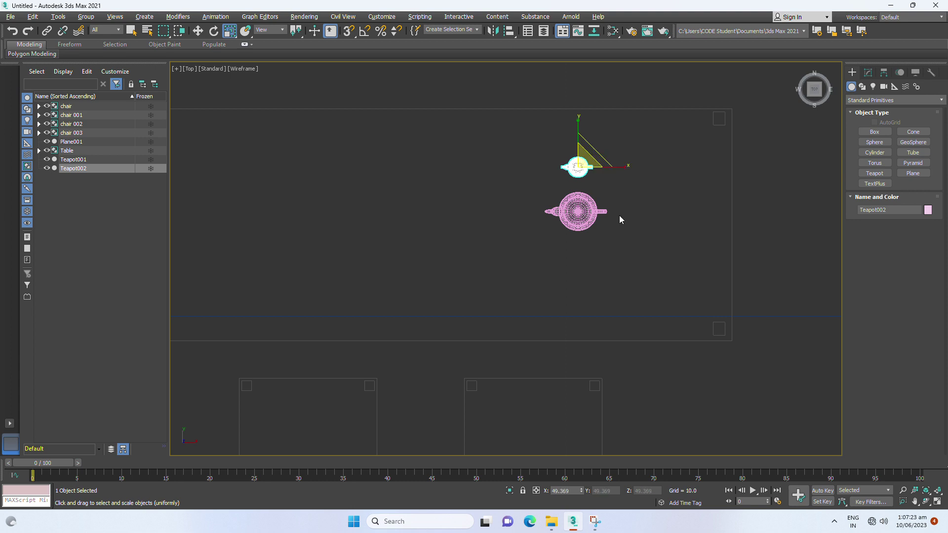
In Left view, slide the small teapot along X next to the large teapot
key(l)
key(w)
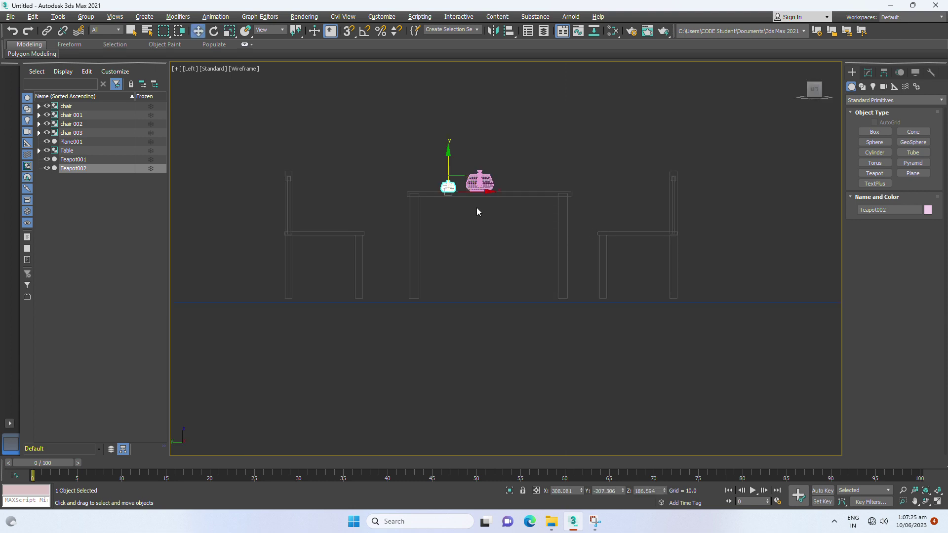
scroll(464, 202, up, 5)
middle_drag(451, 198, 503, 291)
scroll(503, 291, up, 4)
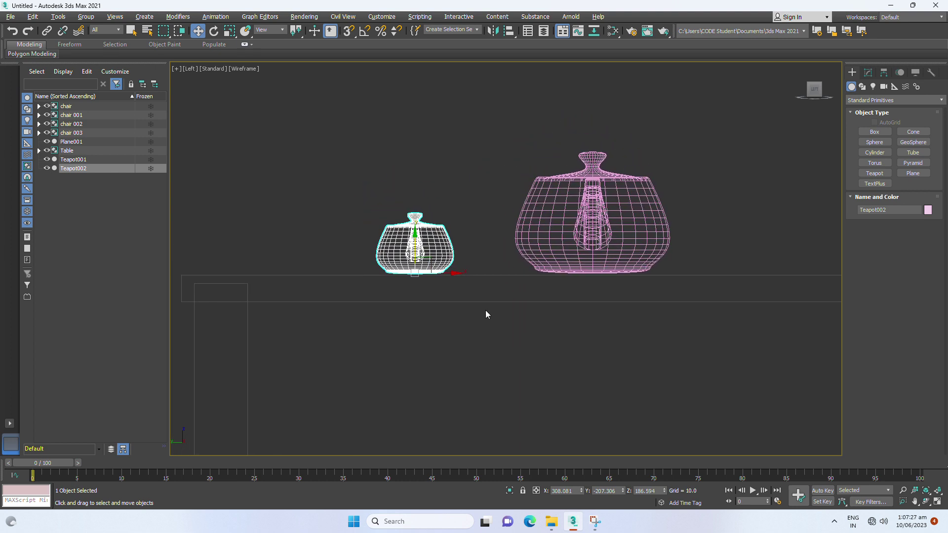
drag(453, 272, 501, 274)
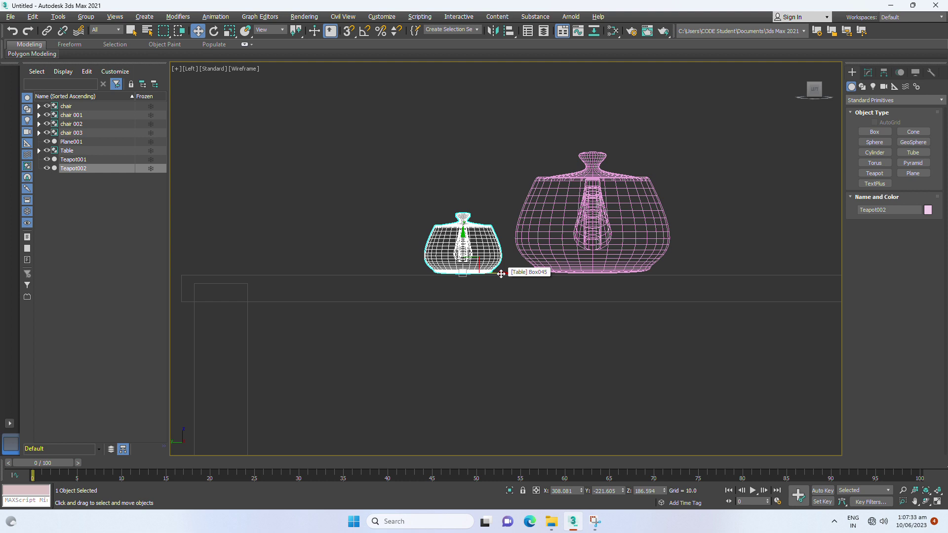
Uncheck Spout and Lid in Teapot002's Teapot Parts parameters
key(p)
mouse_move(501, 274)
alt+middle_down()
mouse_move(502, 332)
mouse_move(485, 320)
mouse_move(465, 328)
mouse_move(645, 318)
mouse_move(575, 329)
mouse_move(501, 322)
alt+middle_up()
scroll(535, 337, up, 5)
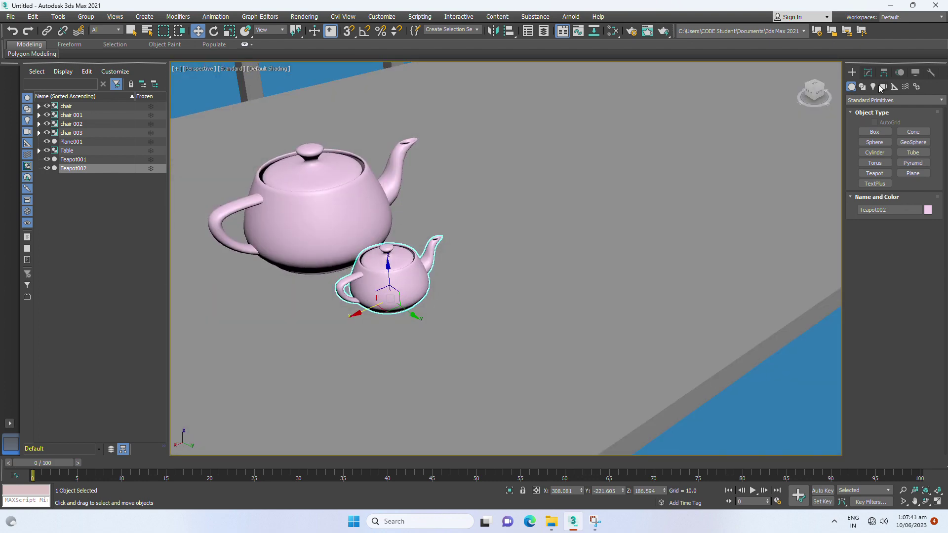
click(867, 74)
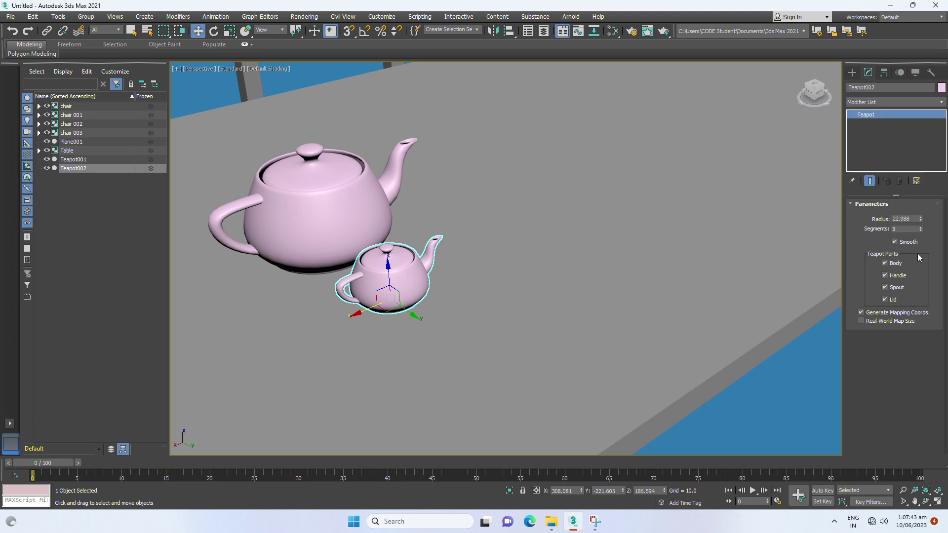
click(894, 288)
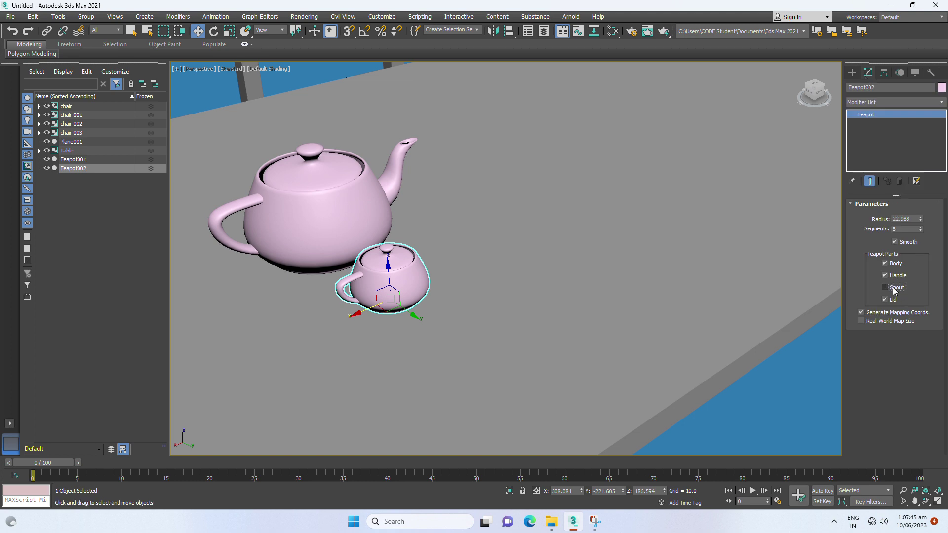
click(891, 301)
mouse_move(675, 353)
alt+middle_down()
mouse_move(677, 301)
mouse_move(694, 322)
mouse_move(711, 313)
alt+middle_up()
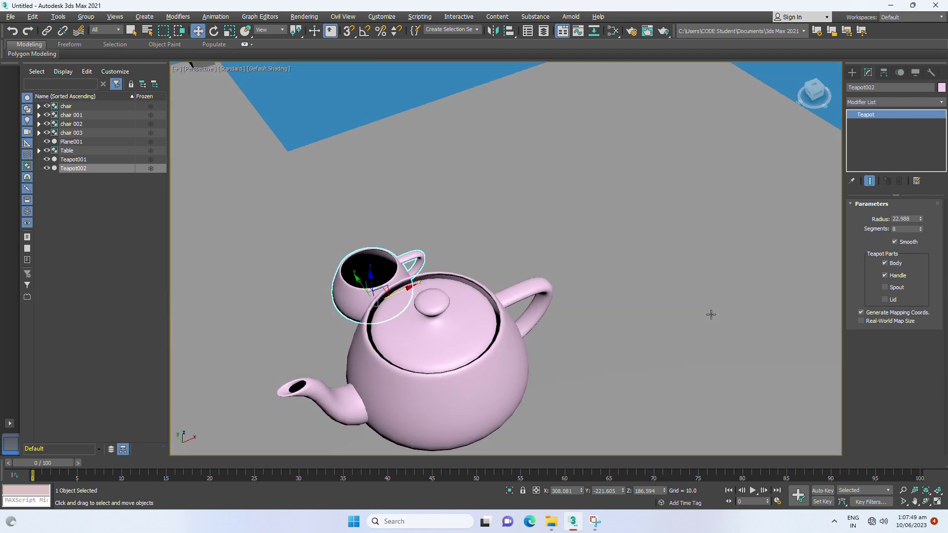
In Top view, copy the cup to the left
key(t)
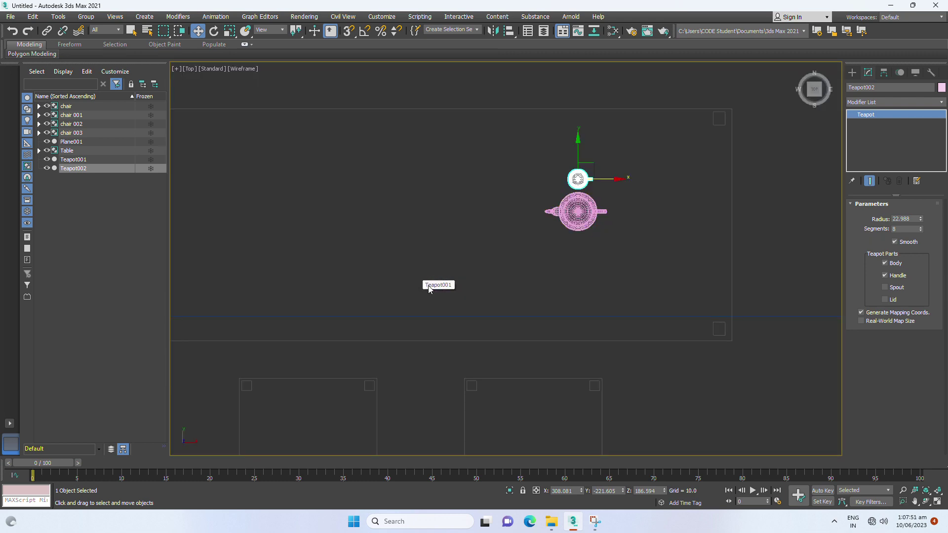
scroll(597, 197, up, 3)
middle_drag(601, 195, 615, 265)
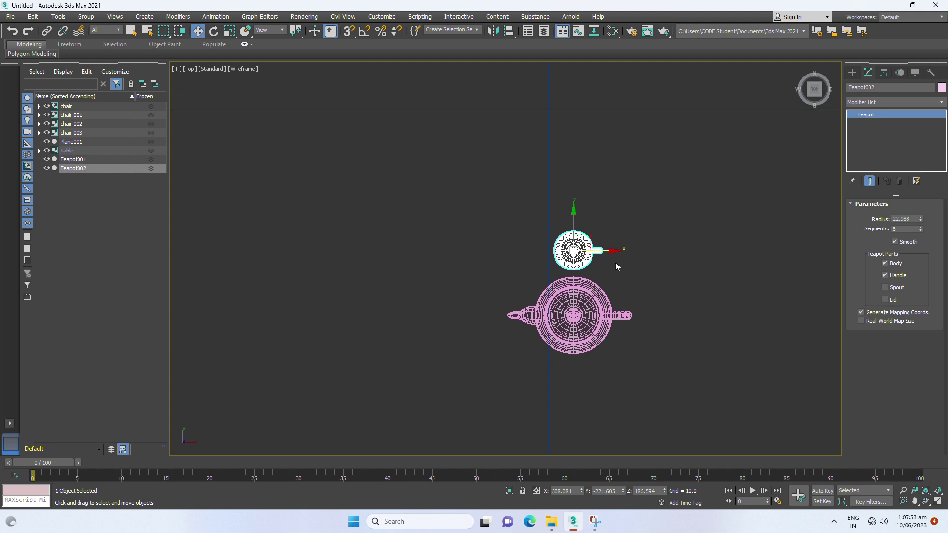
shift+drag(614, 249, 550, 253)
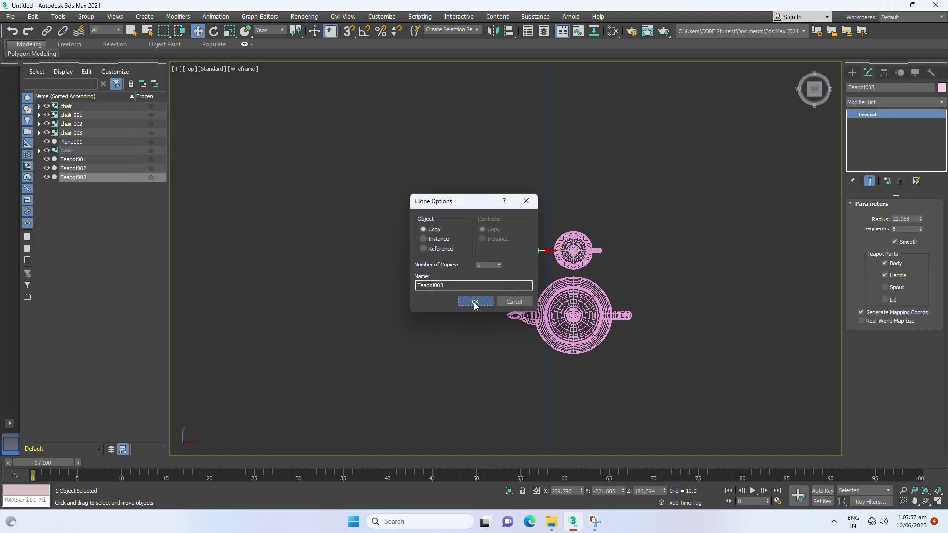
click(477, 299)
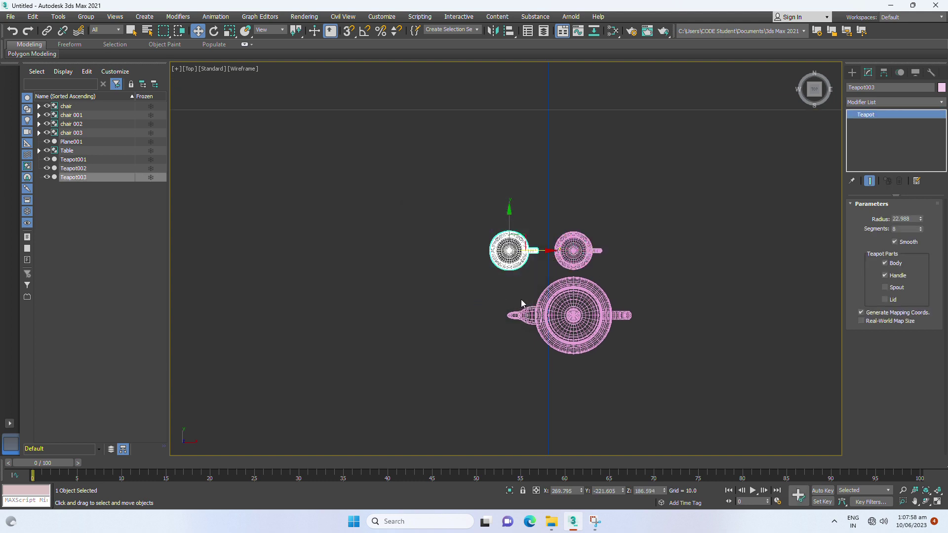
Copy both cups upward to make a square of four, then view in Perspective
ctrl+click(577, 237)
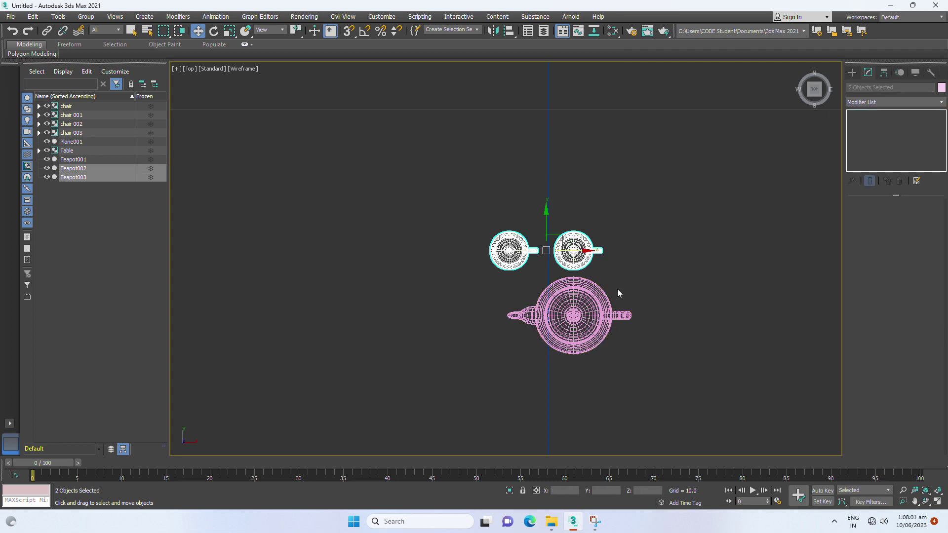
shift+drag(547, 213, 556, 162)
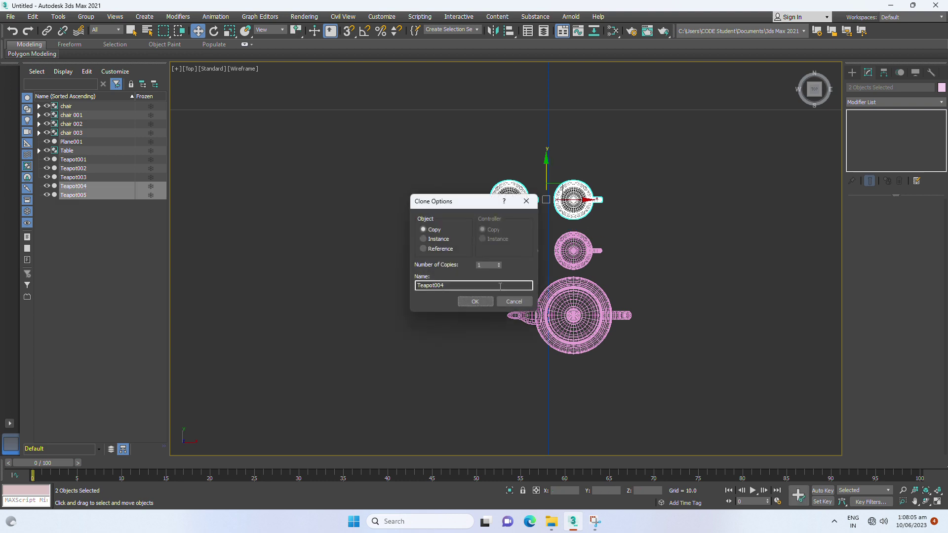
click(474, 299)
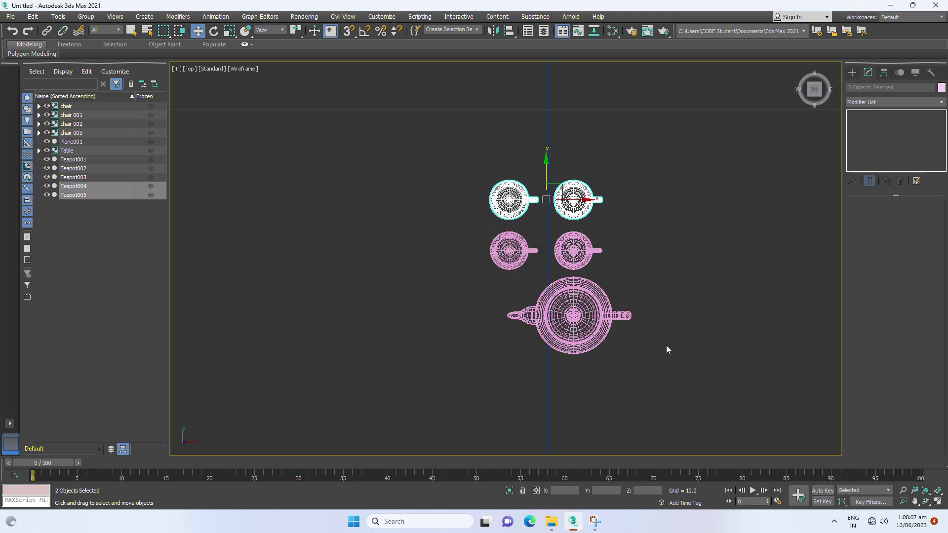
key(p)
scroll(635, 349, down, 5)
mouse_move(635, 349)
alt+middle_down()
mouse_move(599, 379)
mouse_move(606, 347)
alt+middle_up()
Select all scene objects and give them a grey object colour
scroll(604, 347, up, 3)
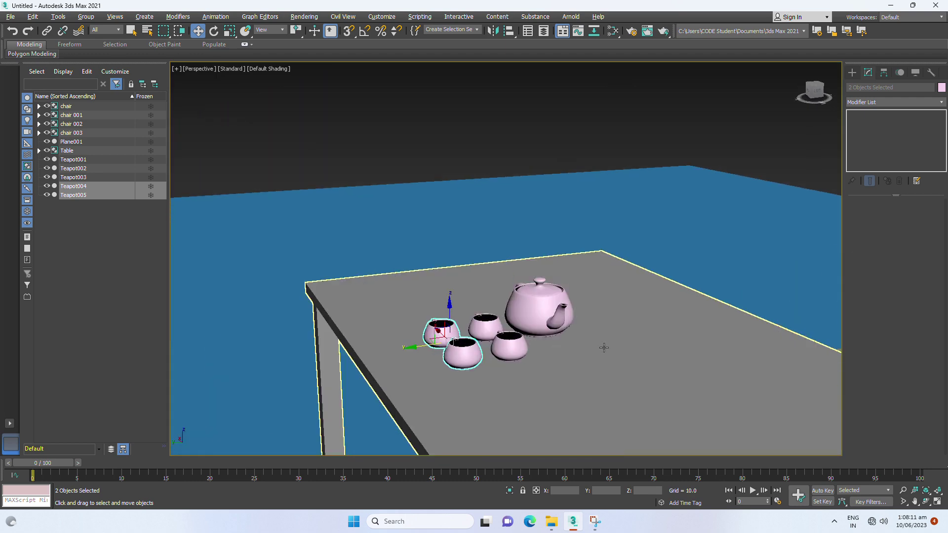
scroll(592, 354, up, 2)
scroll(592, 354, down, 4)
scroll(592, 353, up, 2)
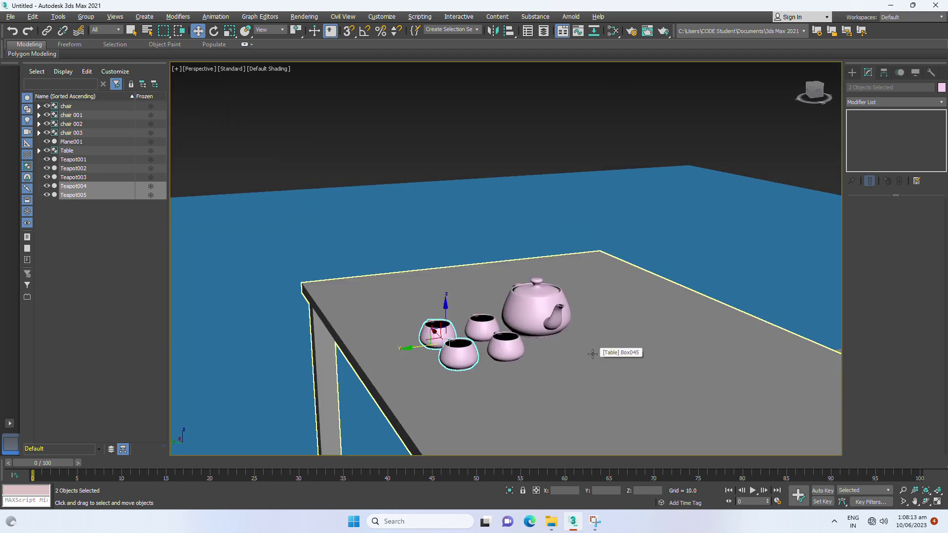
key(ctrl+a)
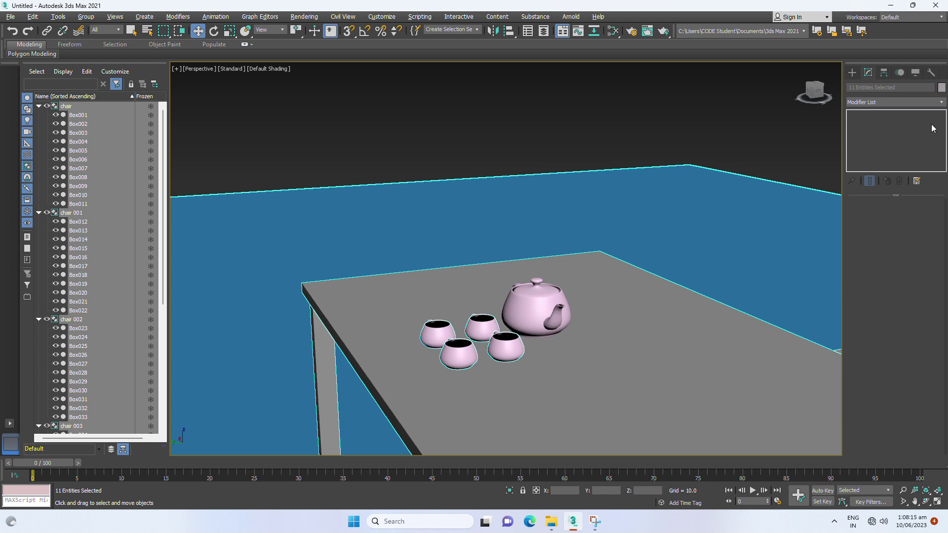
click(942, 88)
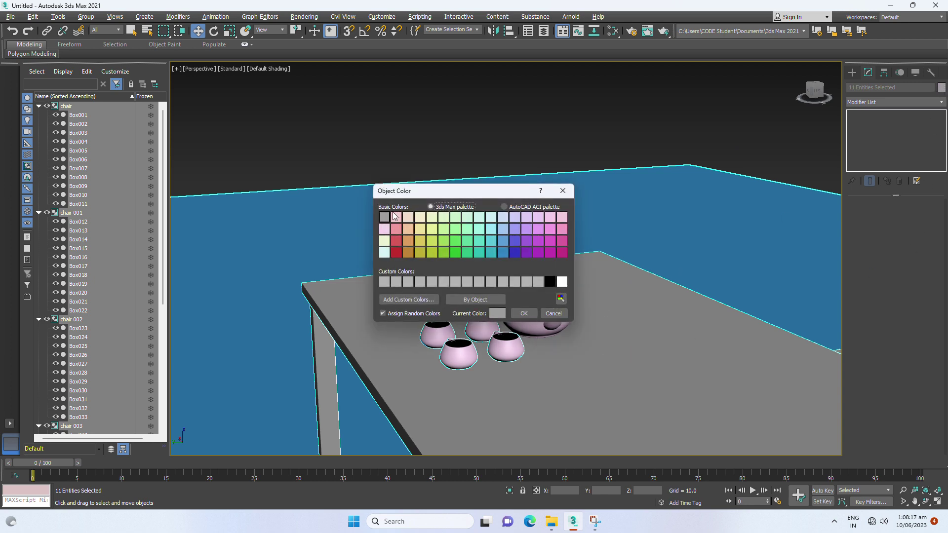
click(524, 314)
Reselect all objects and change their object colour to blue
middle_drag(594, 432, 573, 312)
scroll(572, 312, down, 3)
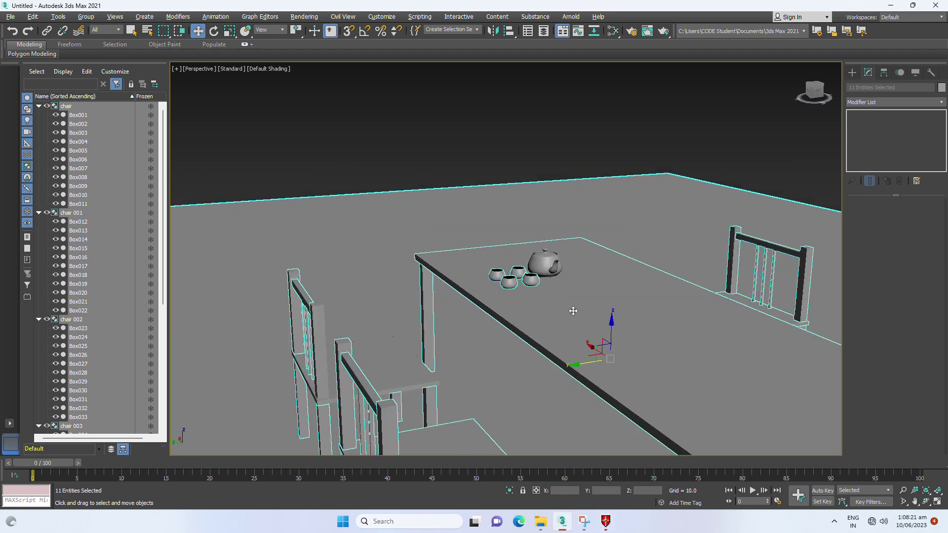
scroll(573, 313, down, 3)
scroll(543, 316, up, 5)
click(383, 139)
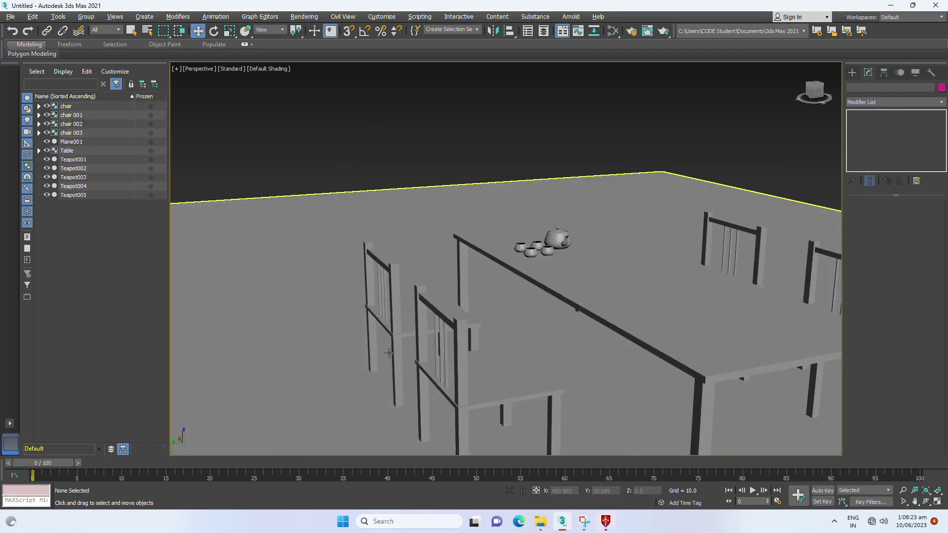
alt+middle_drag(383, 138, 521, 363)
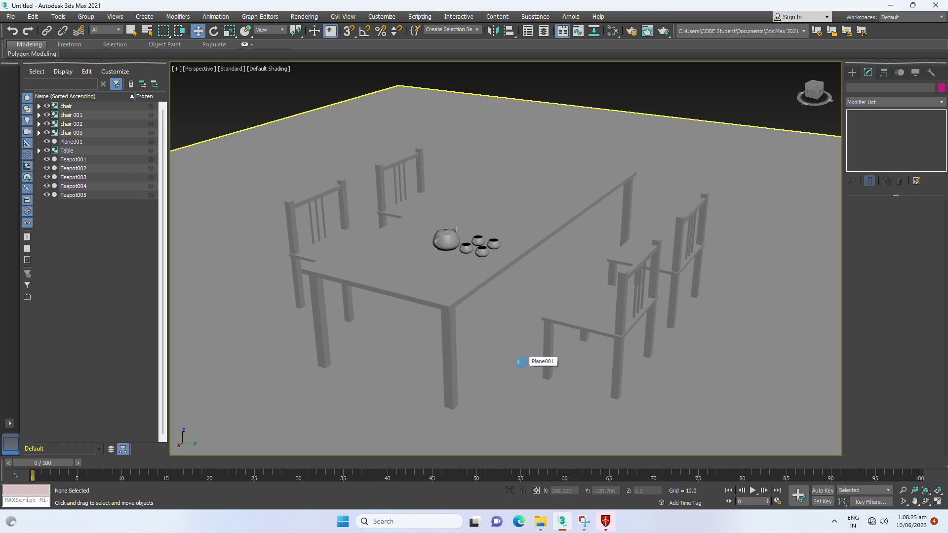
key(ctrl+a)
click(941, 88)
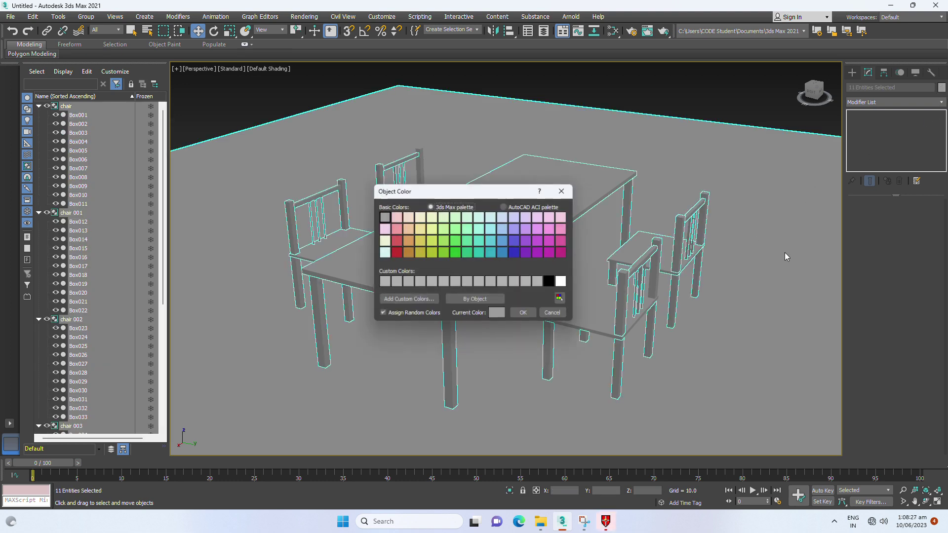
click(515, 253)
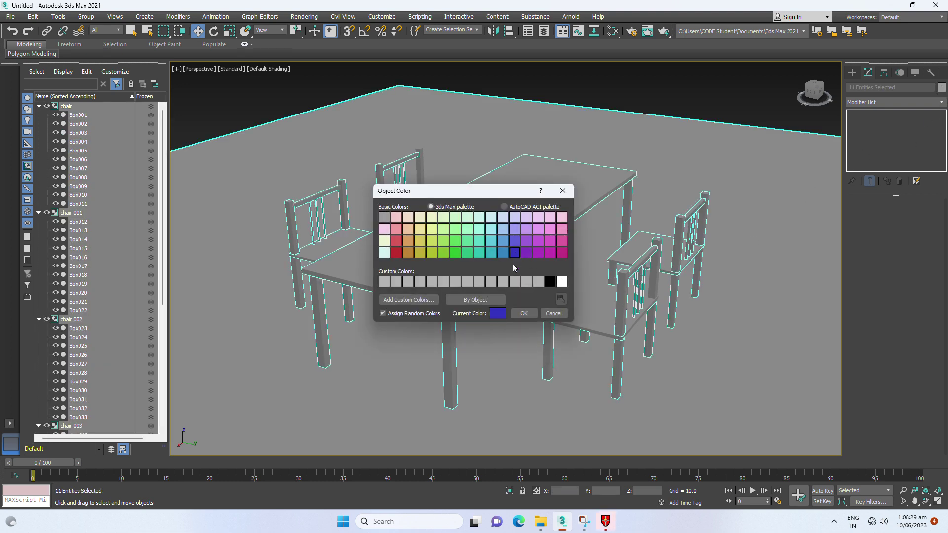
click(517, 312)
Change the colour of all objects to light mint
mouse_move(505, 355)
alt+middle_down()
mouse_move(535, 340)
mouse_move(724, 340)
mouse_move(741, 351)
mouse_move(700, 332)
mouse_move(715, 351)
mouse_move(735, 346)
alt+middle_up()
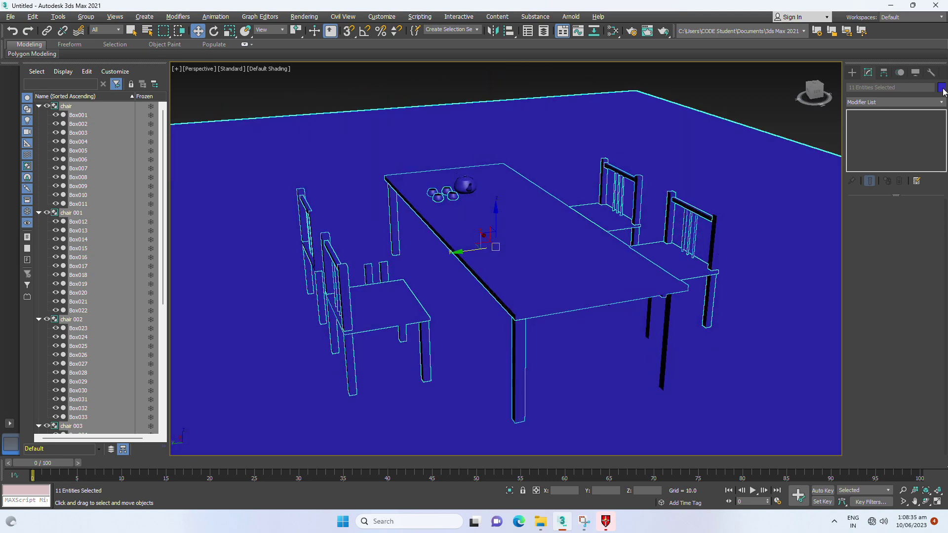
click(941, 87)
click(466, 217)
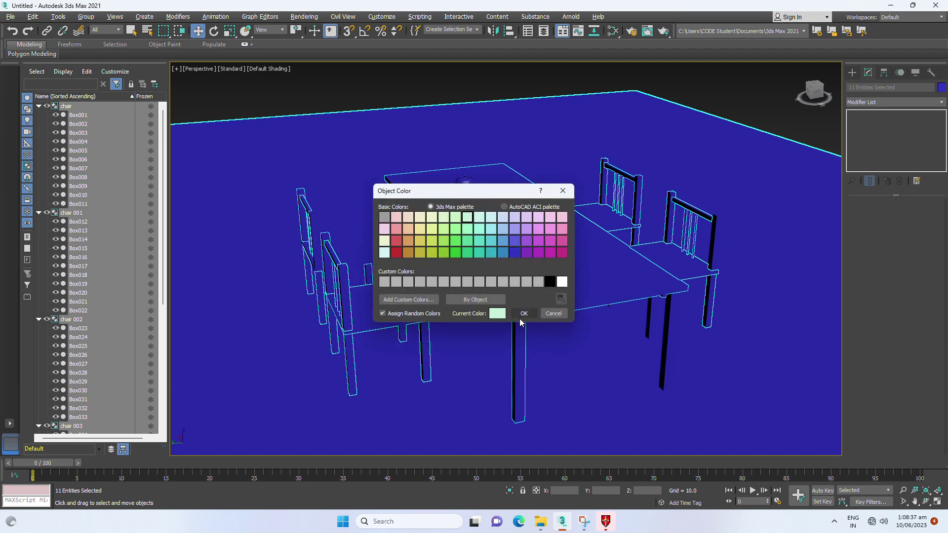
click(525, 314)
mouse_move(525, 314)
alt+middle_down()
mouse_move(586, 353)
mouse_move(630, 342)
mouse_move(624, 355)
mouse_move(608, 353)
alt+middle_up()
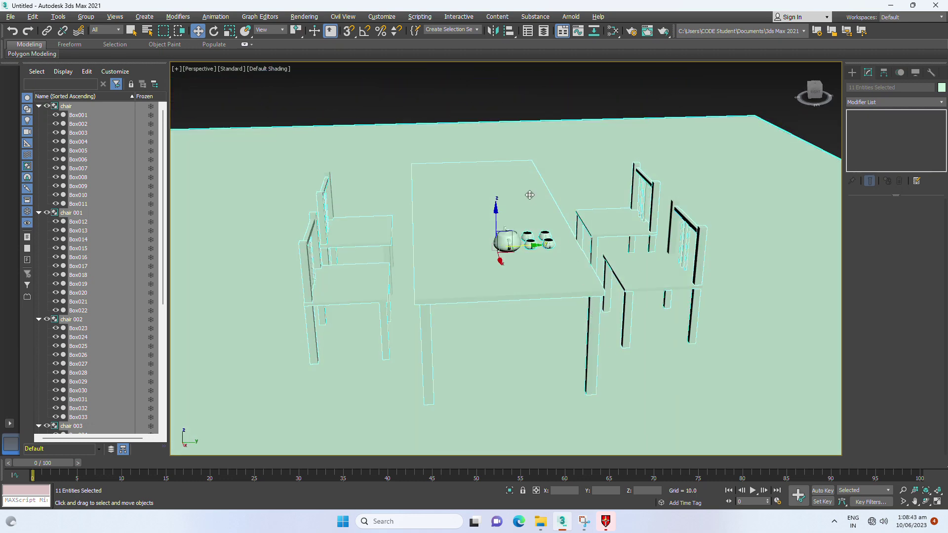
click(612, 144)
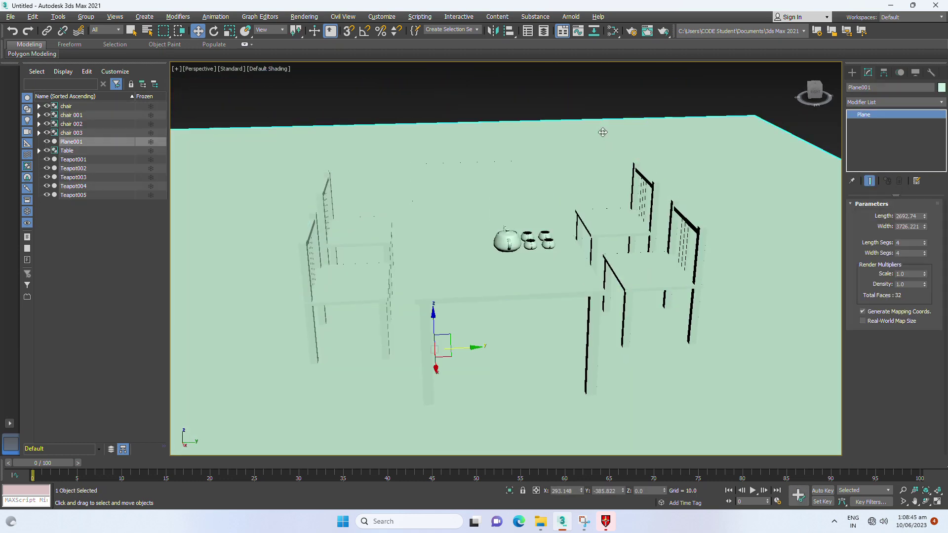
Give the floor plane Plane001 an olive-yellow object colour
click(941, 87)
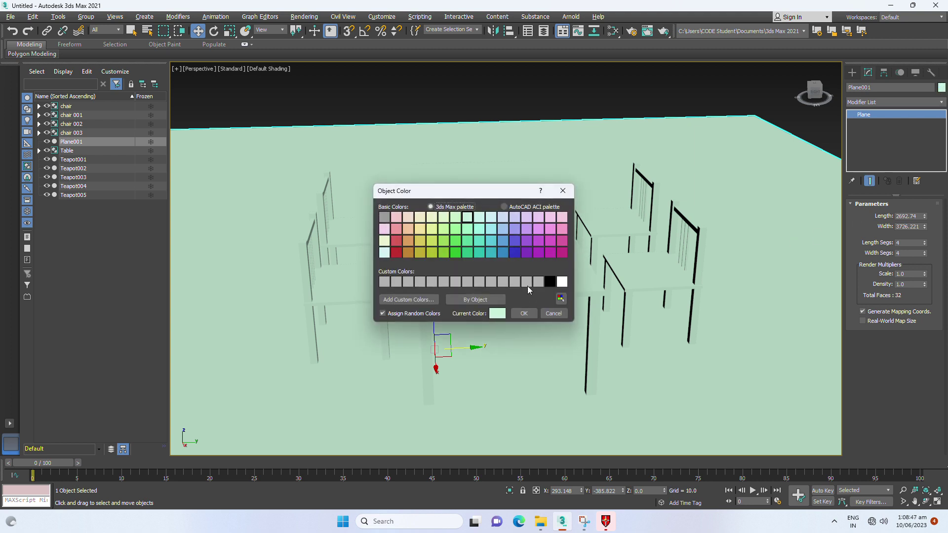
click(513, 253)
click(419, 252)
click(521, 319)
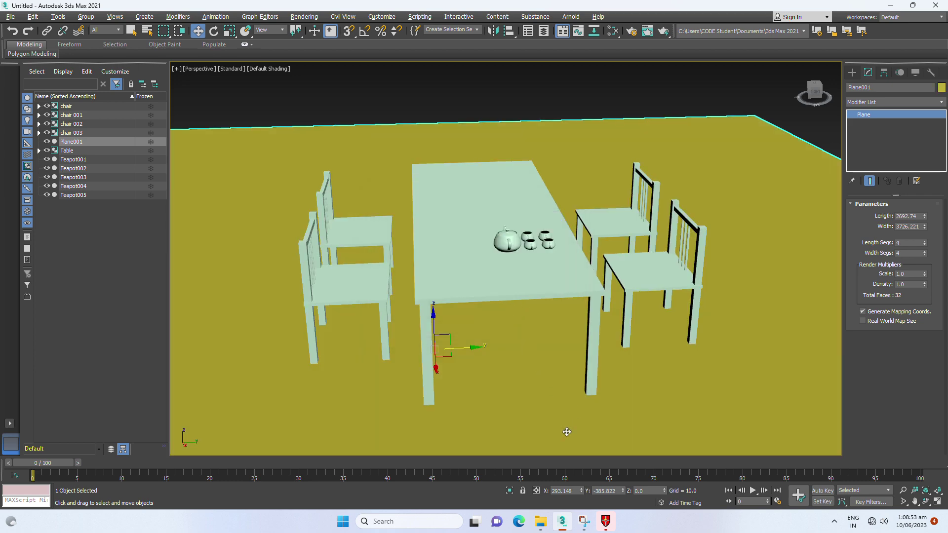
mouse_move(566, 432)
alt+middle_down()
mouse_move(568, 362)
mouse_move(525, 291)
alt+middle_up()
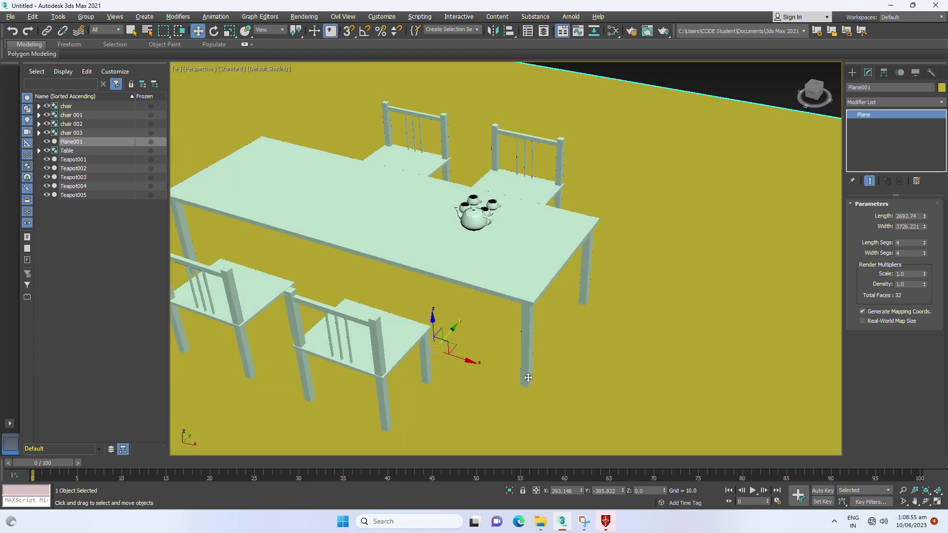
Colour chair 001 red and another chair bright green
click(571, 201)
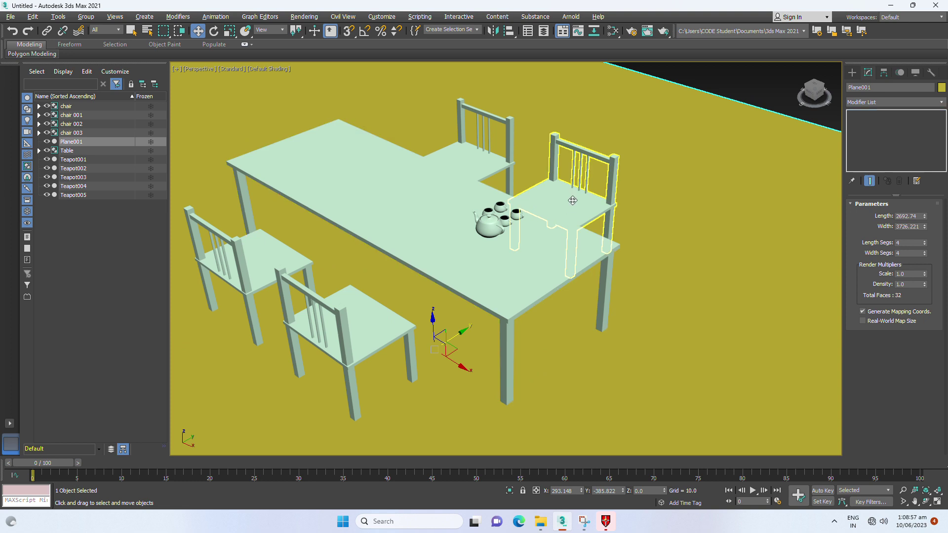
click(941, 87)
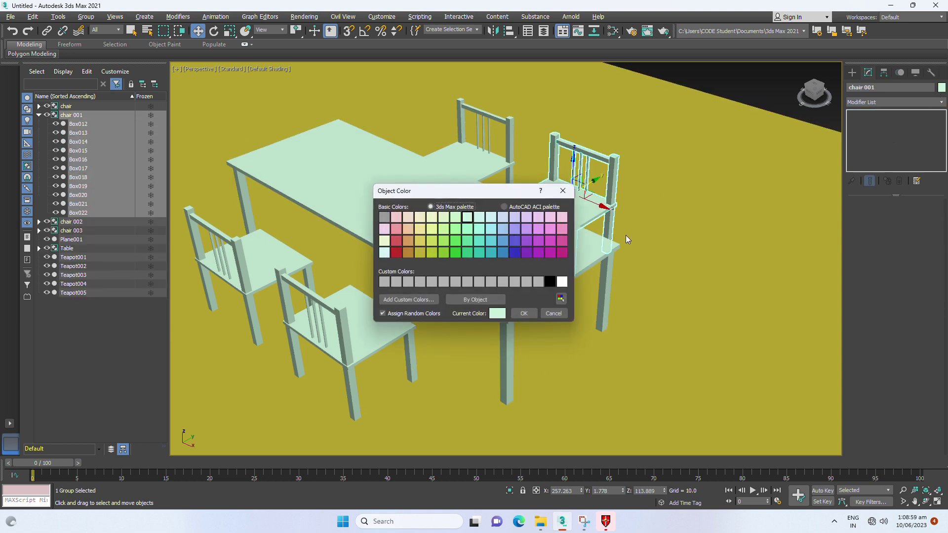
click(396, 253)
click(523, 313)
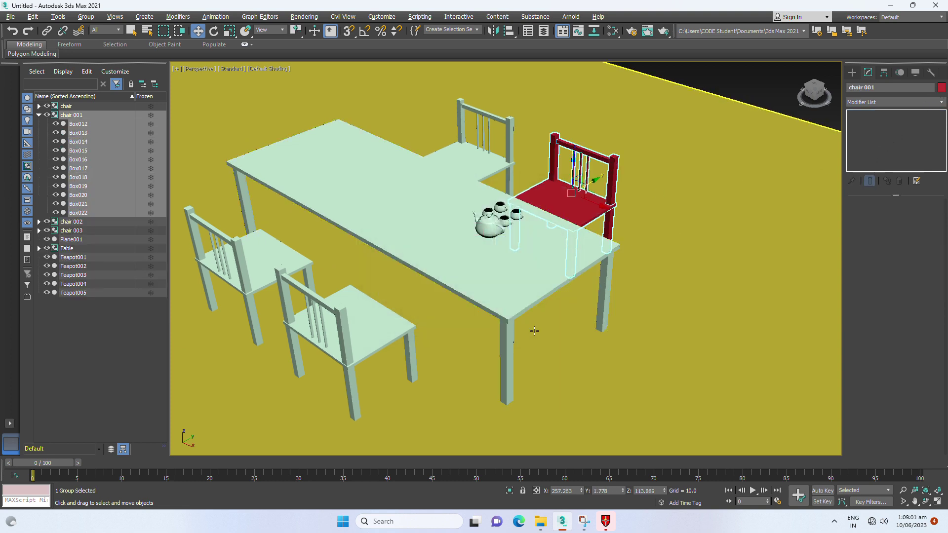
click(487, 152)
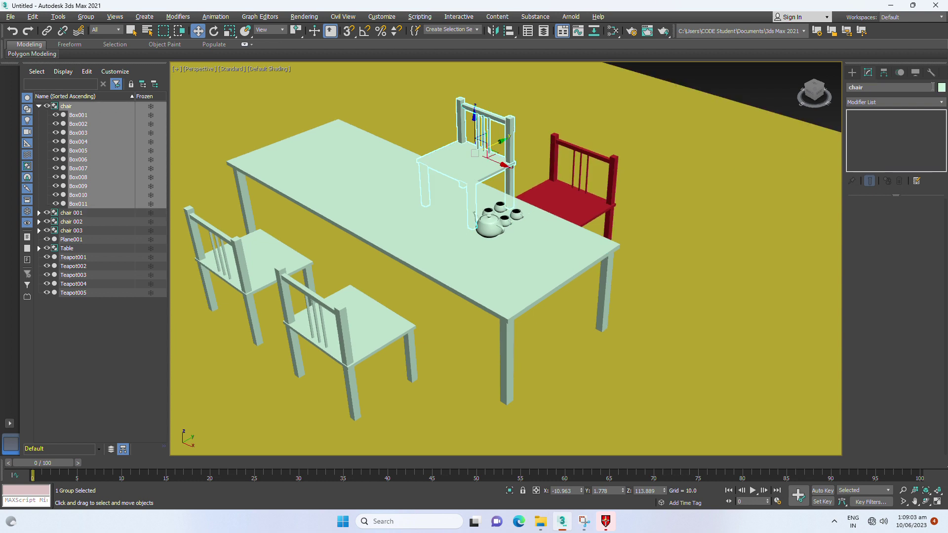
click(941, 88)
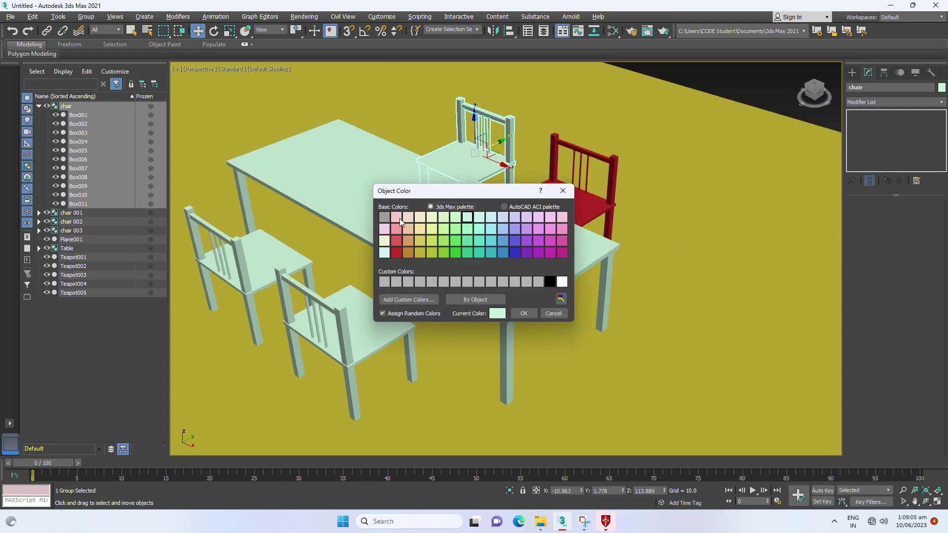
click(455, 252)
click(522, 312)
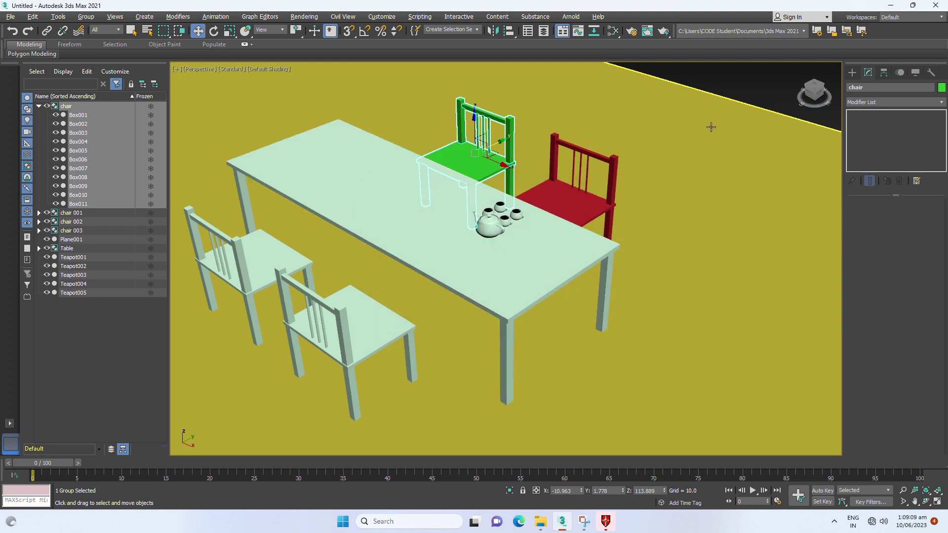
click(730, 83)
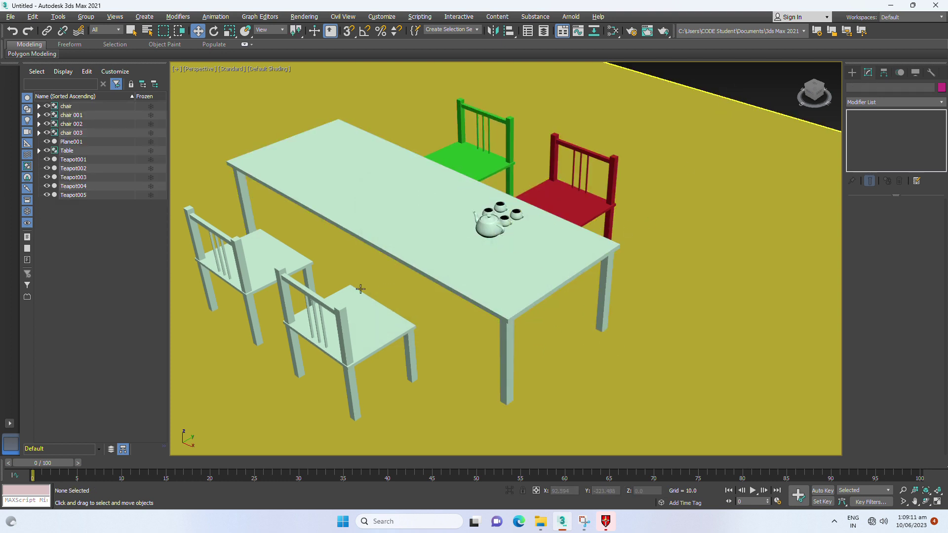
Colour chair 002 yellow-olive and chair 003 blue-purple
click(285, 258)
click(941, 87)
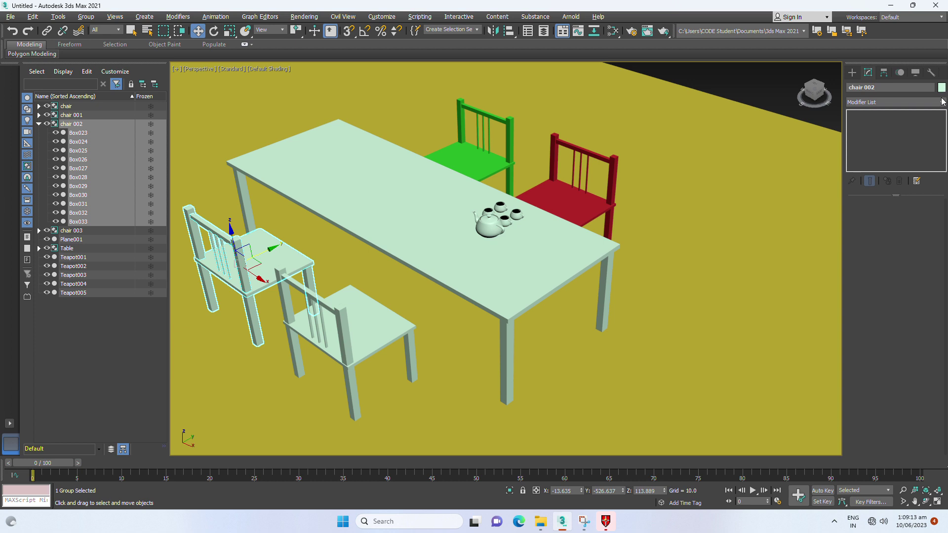
click(420, 253)
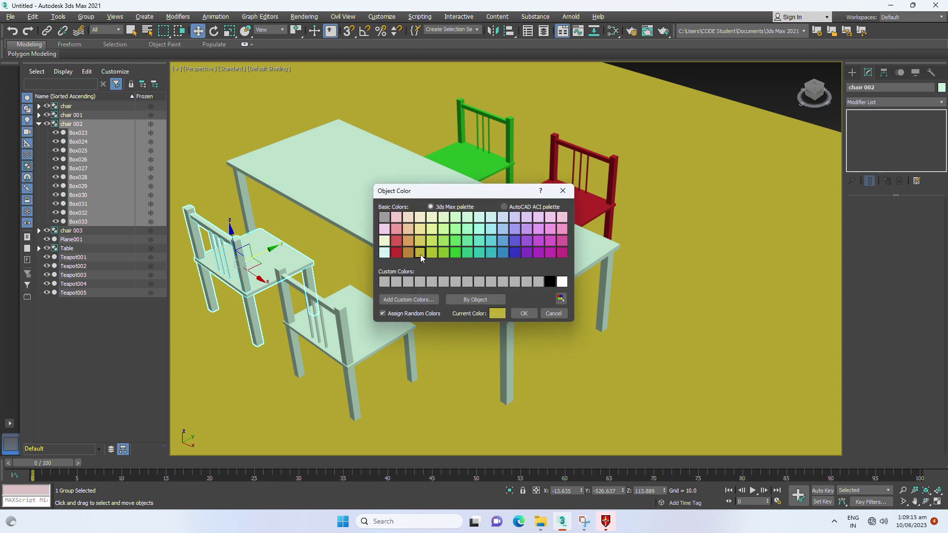
click(522, 313)
click(369, 333)
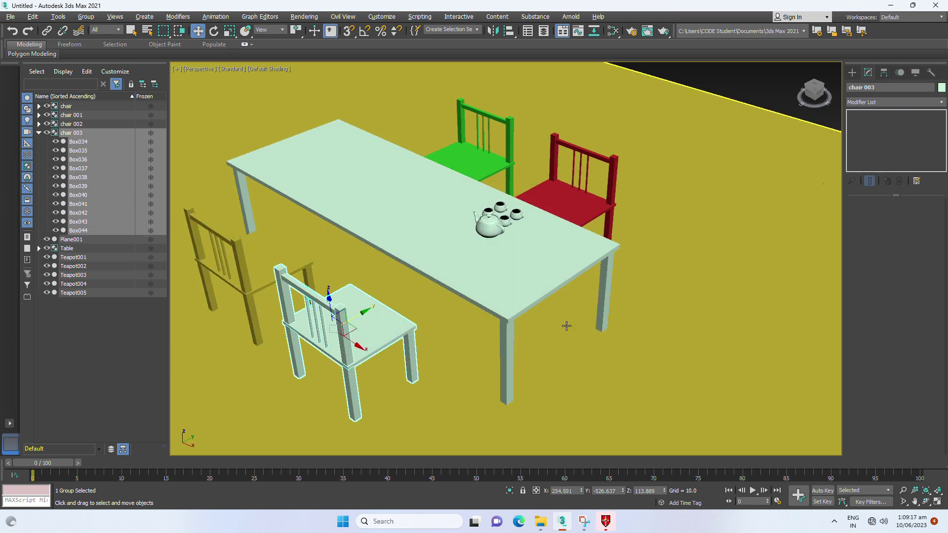
click(941, 88)
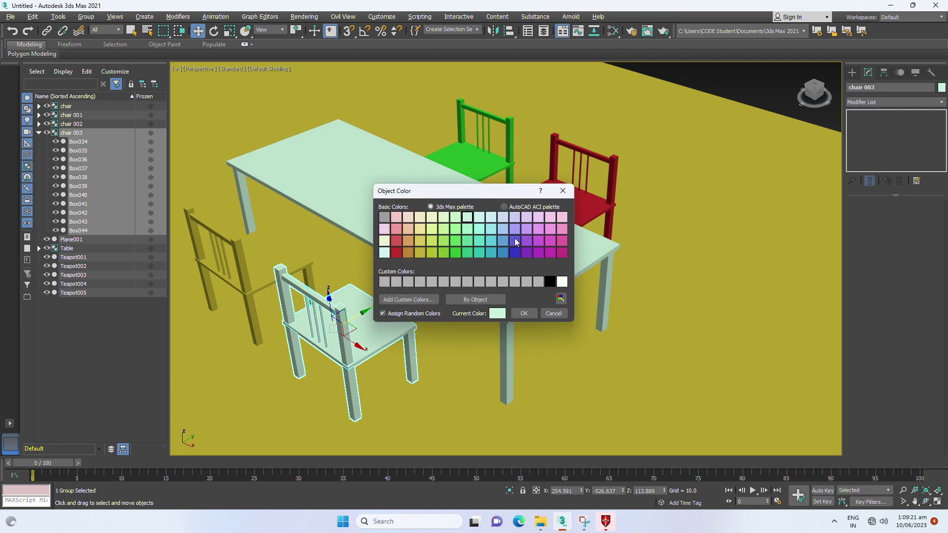
click(515, 240)
click(523, 313)
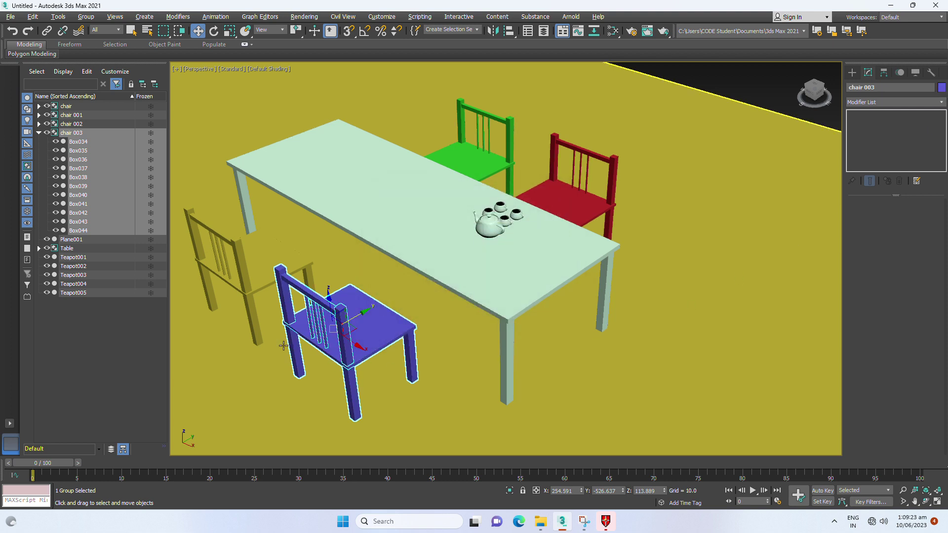
Recolour chair 002 purple, then pan and zoom out over the scene
click(226, 251)
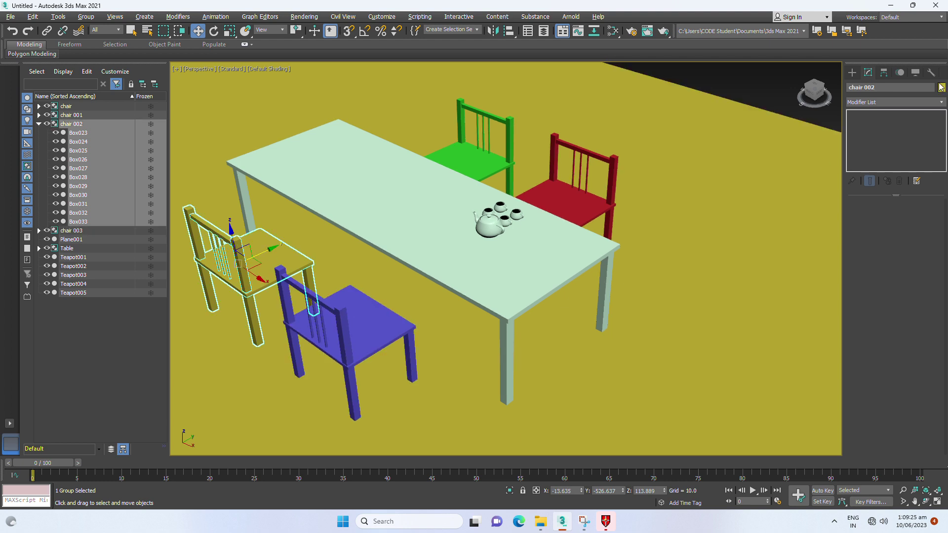
click(941, 88)
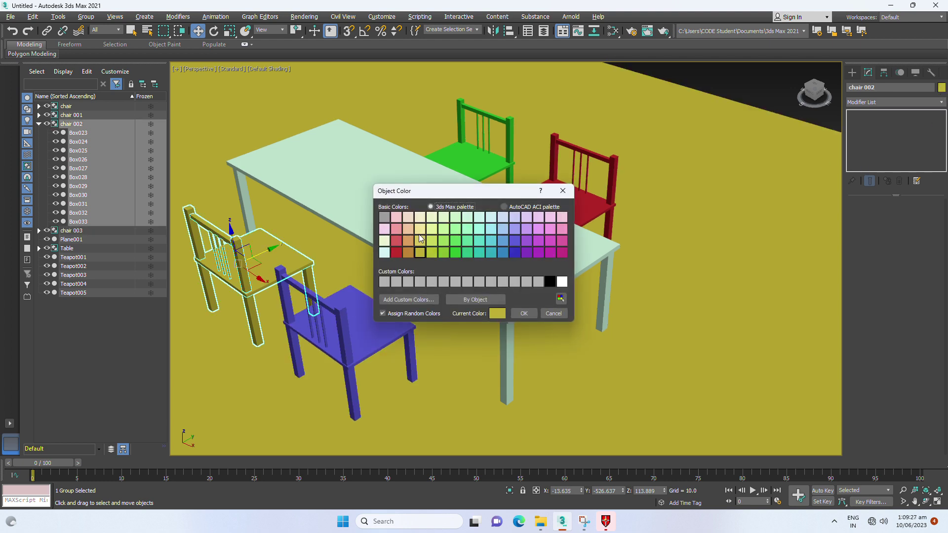
click(538, 240)
click(524, 315)
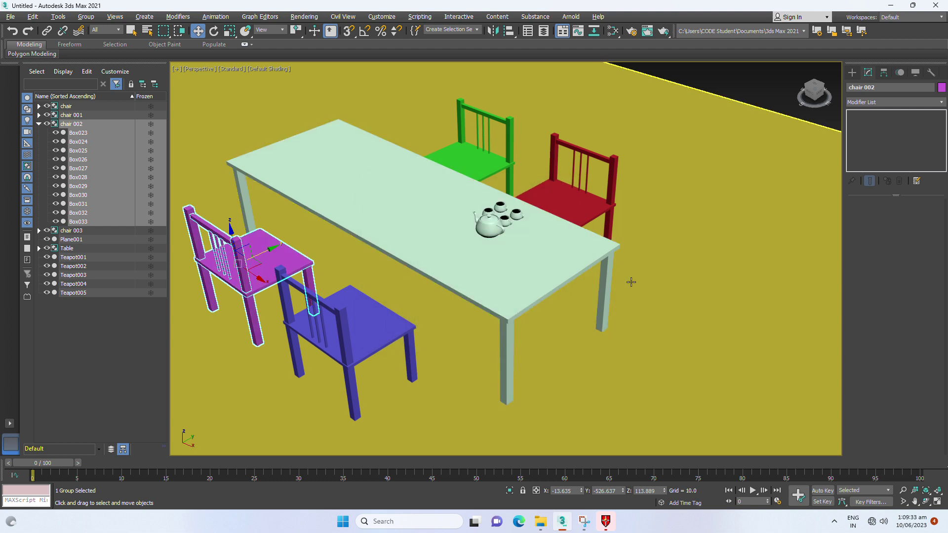
mouse_move(658, 247)
middle_down()
mouse_move(741, 278)
mouse_move(651, 345)
mouse_move(802, 332)
mouse_move(552, 338)
mouse_move(560, 342)
middle_up()
scroll(741, 278, down, 5)
scroll(581, 344, down, 3)
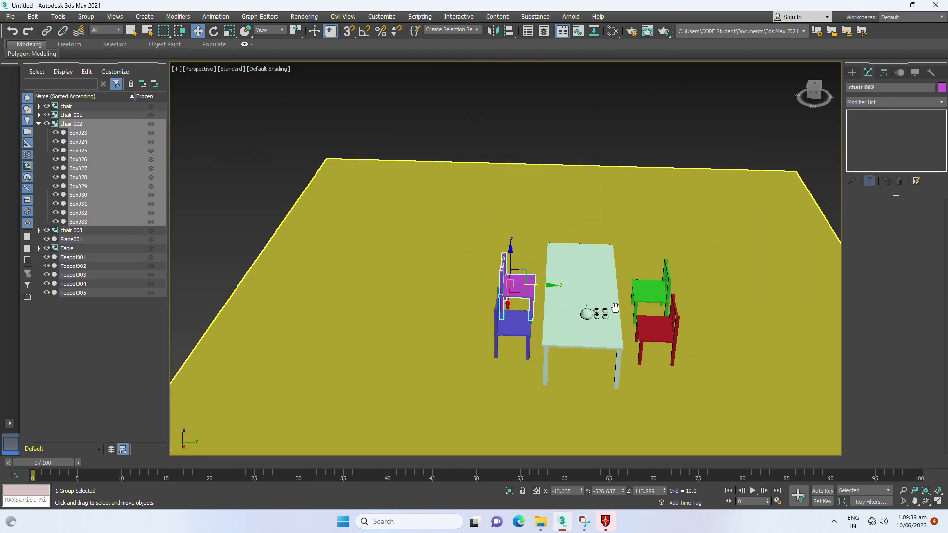
scroll(599, 296, down, 2)
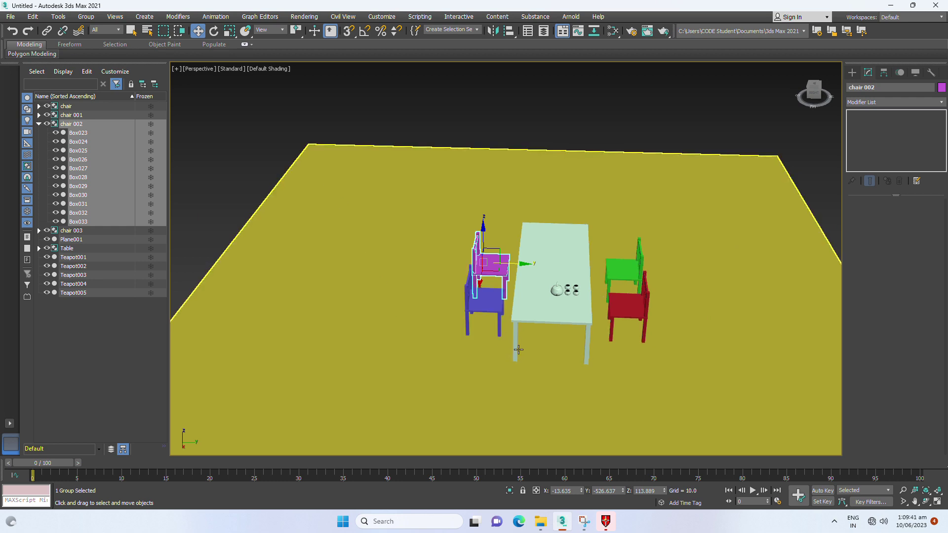